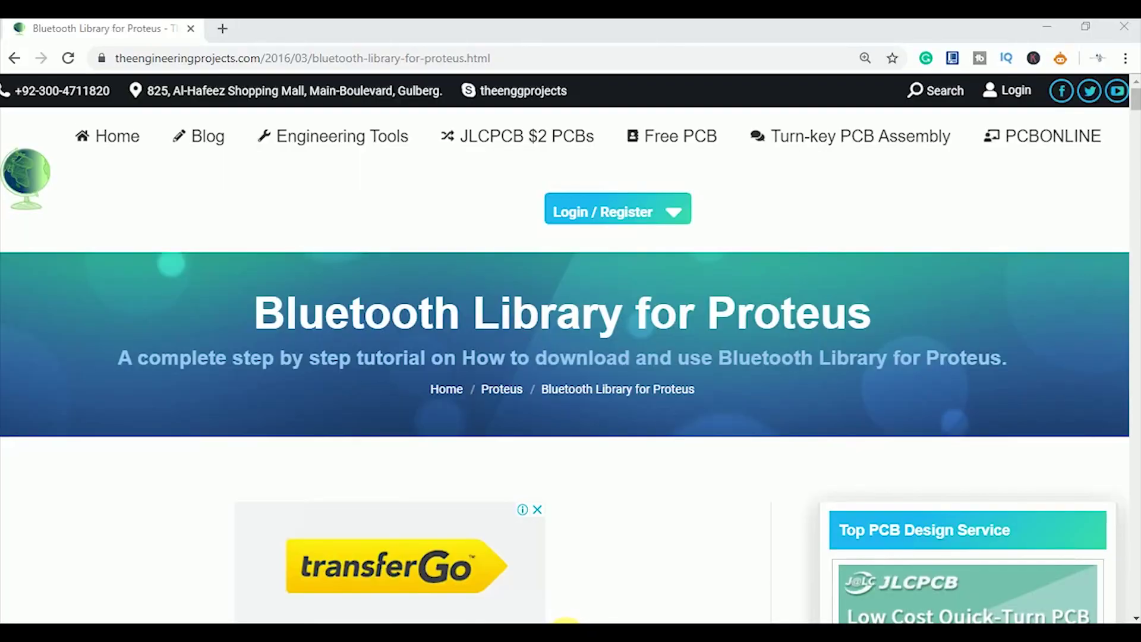
left_click_drag(1135, 98, 1132, 174)
scroll(556, 312, "down", 3)
- Download the BluetoothTEP library from theengineeringprojects.com and open its downloaded folder
left_click(387, 386)
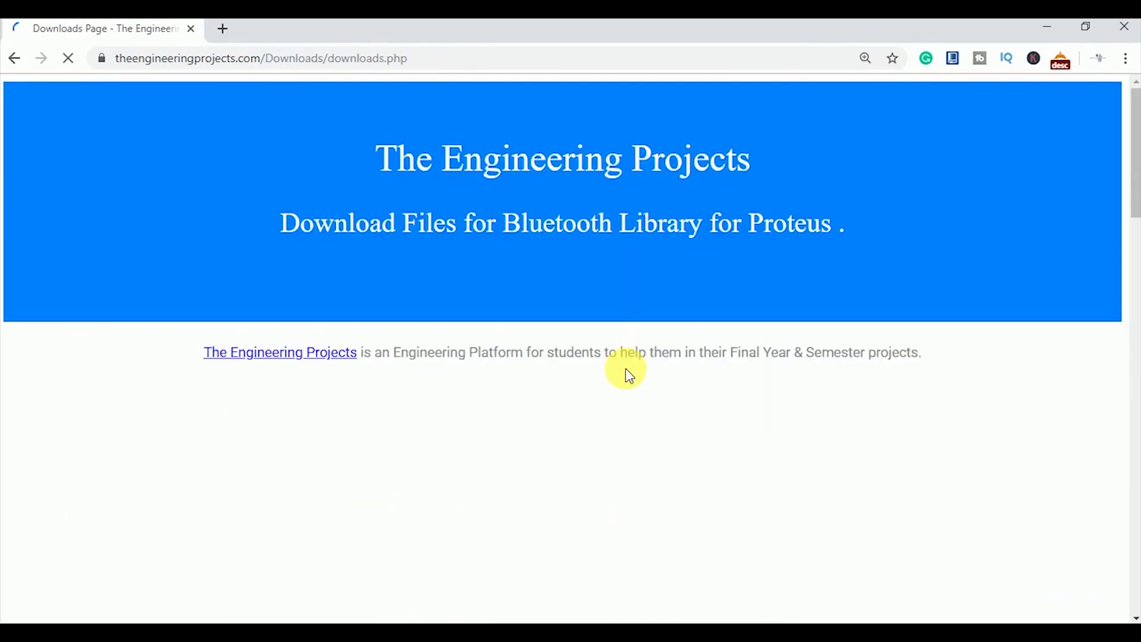
scroll(679, 419, "down", 5)
scroll(753, 487, "down", 2)
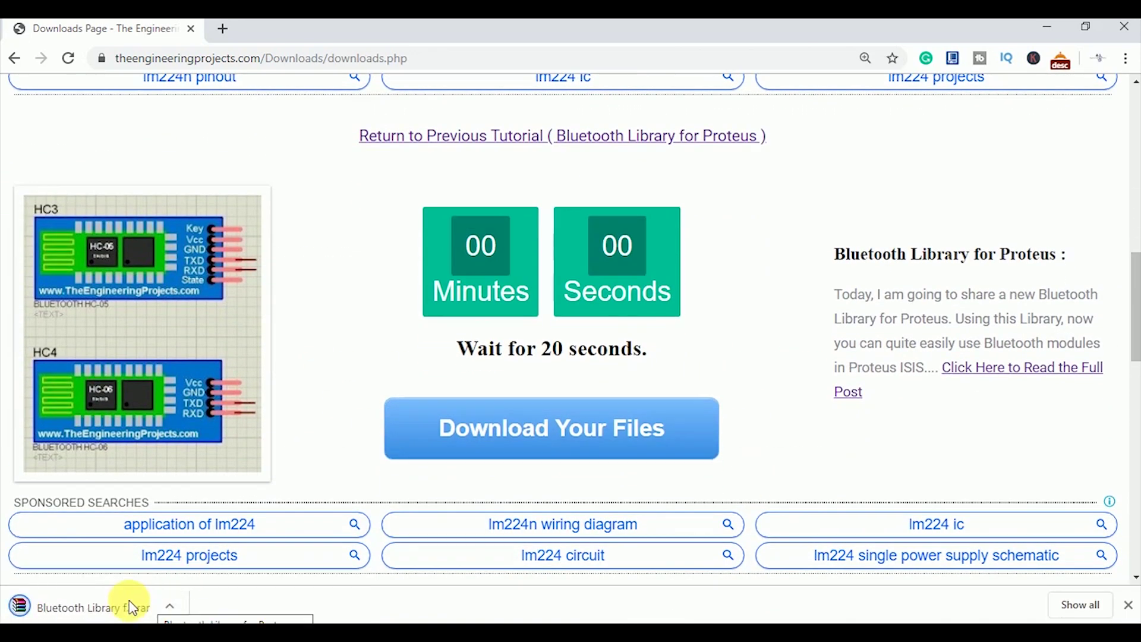
left_click(132, 608)
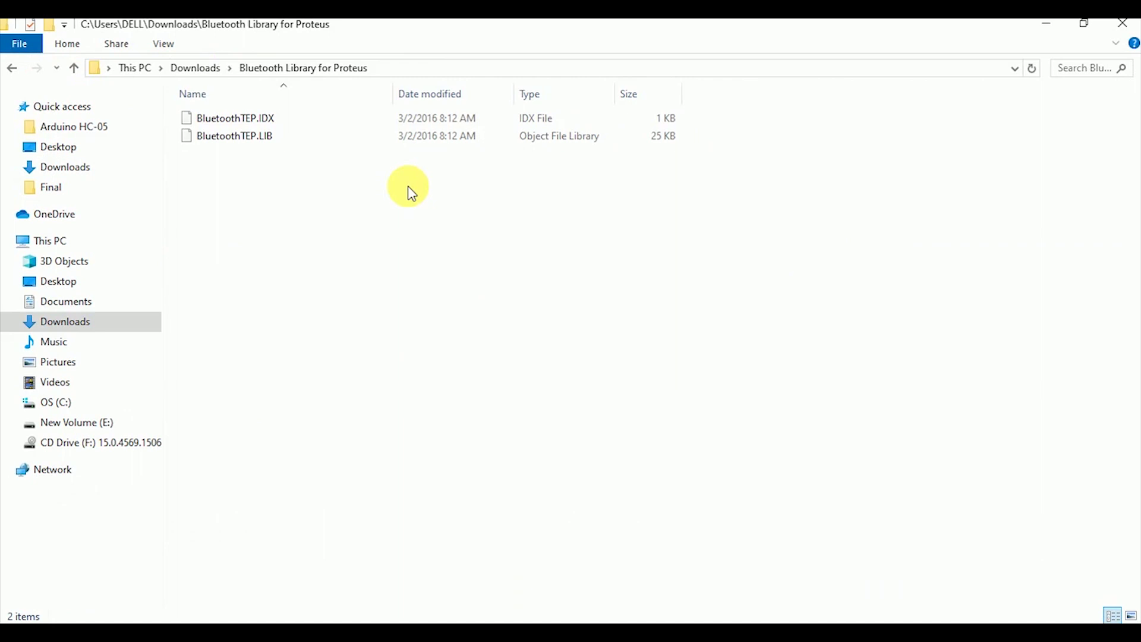
- Copy BluetoothTEP.IDX and BluetoothTEP.LIB into the Proteus 8 Professional LIBRARY folder
key("ctrl+a")
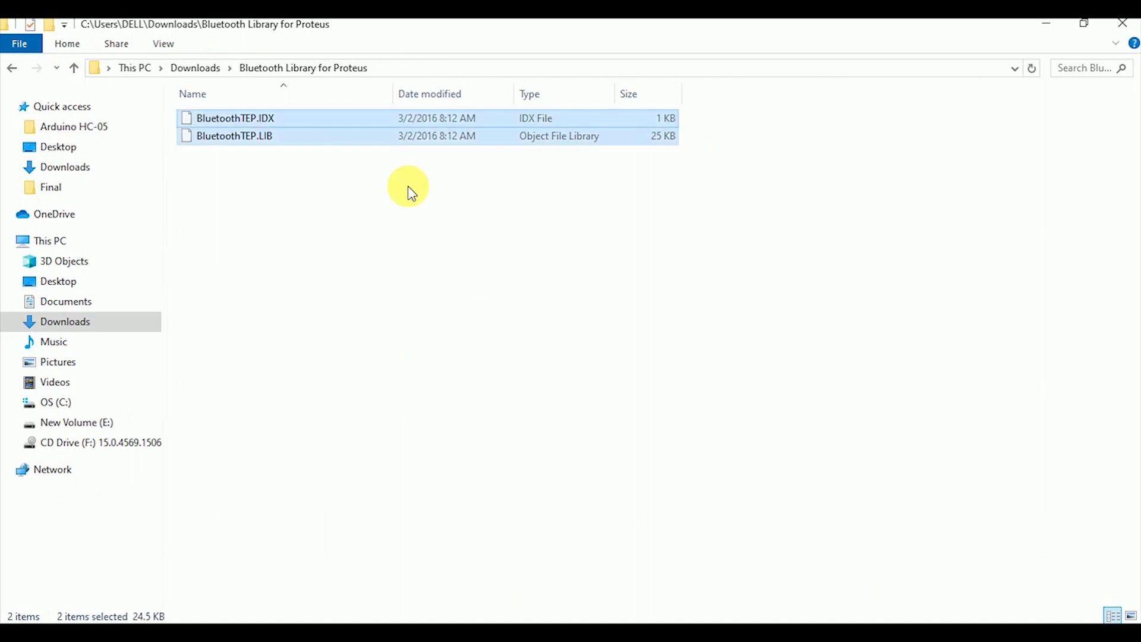
right_click(365, 134)
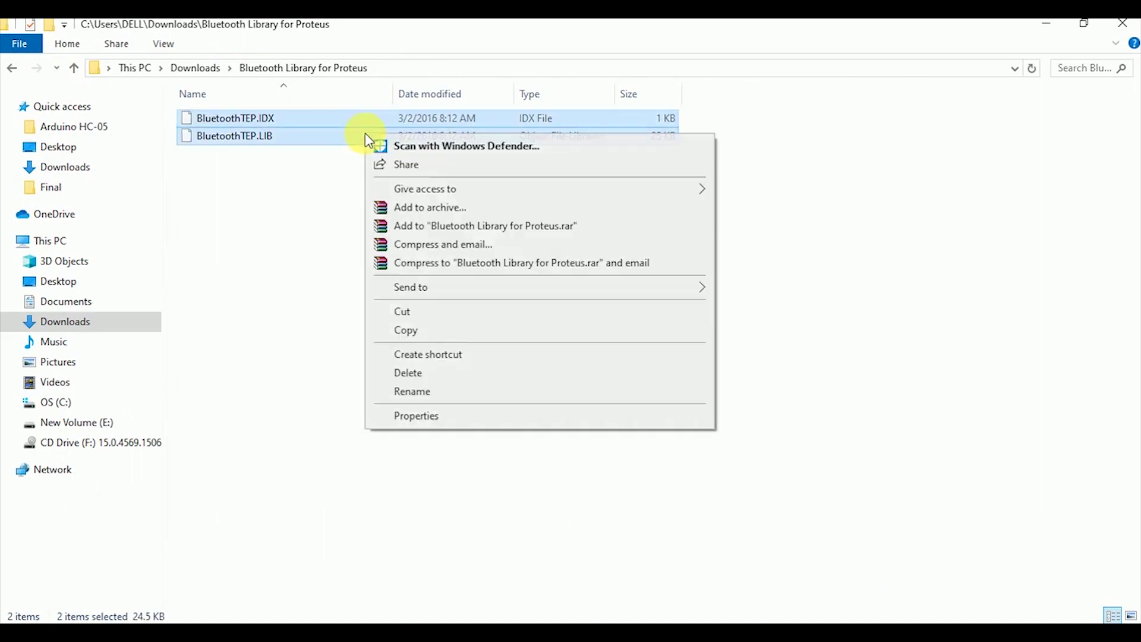
left_click(422, 333)
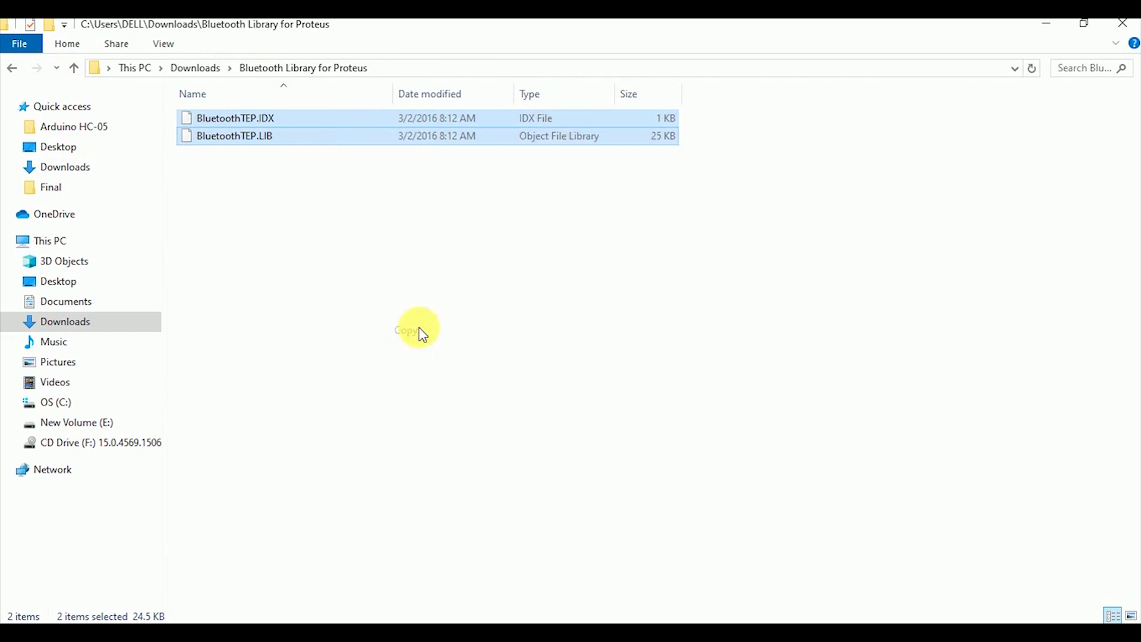
left_click(105, 403)
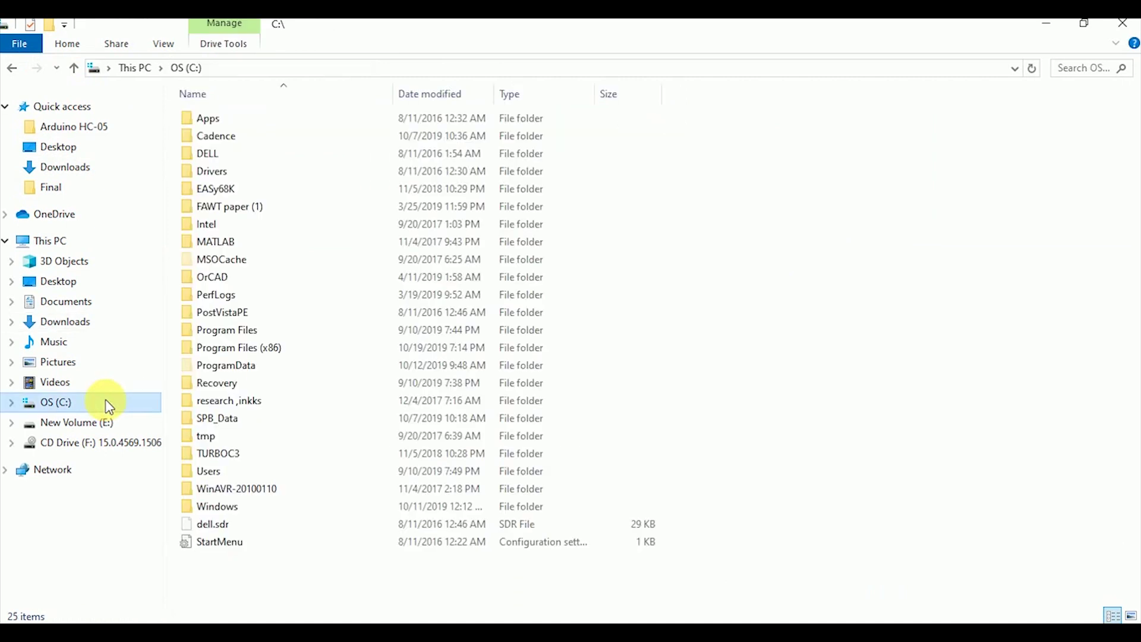
double_click(211, 347)
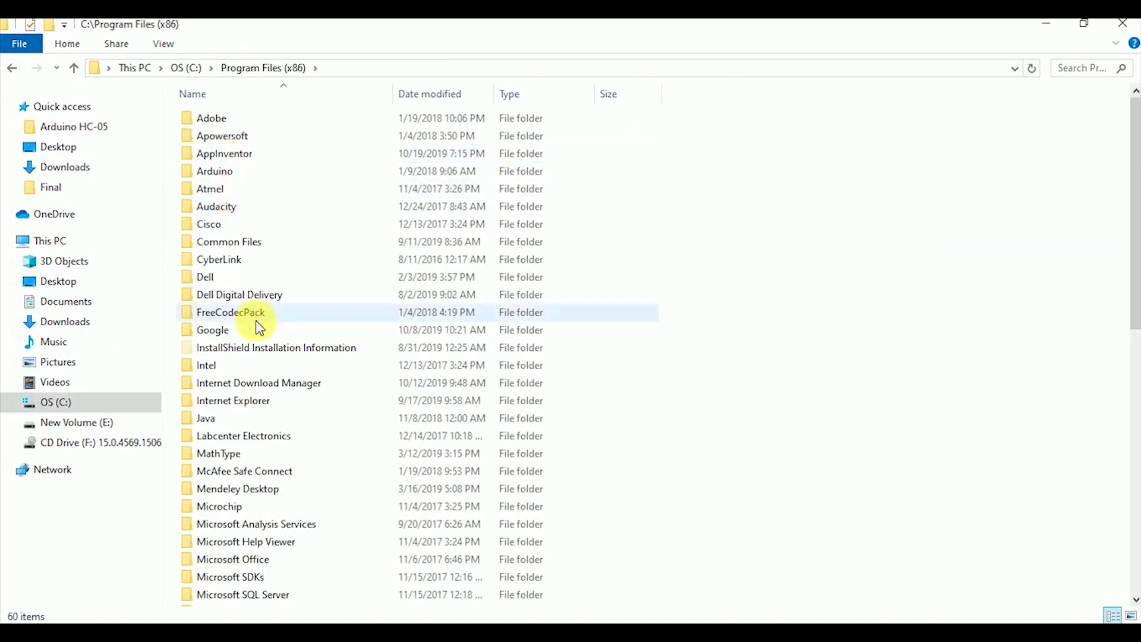
double_click(285, 440)
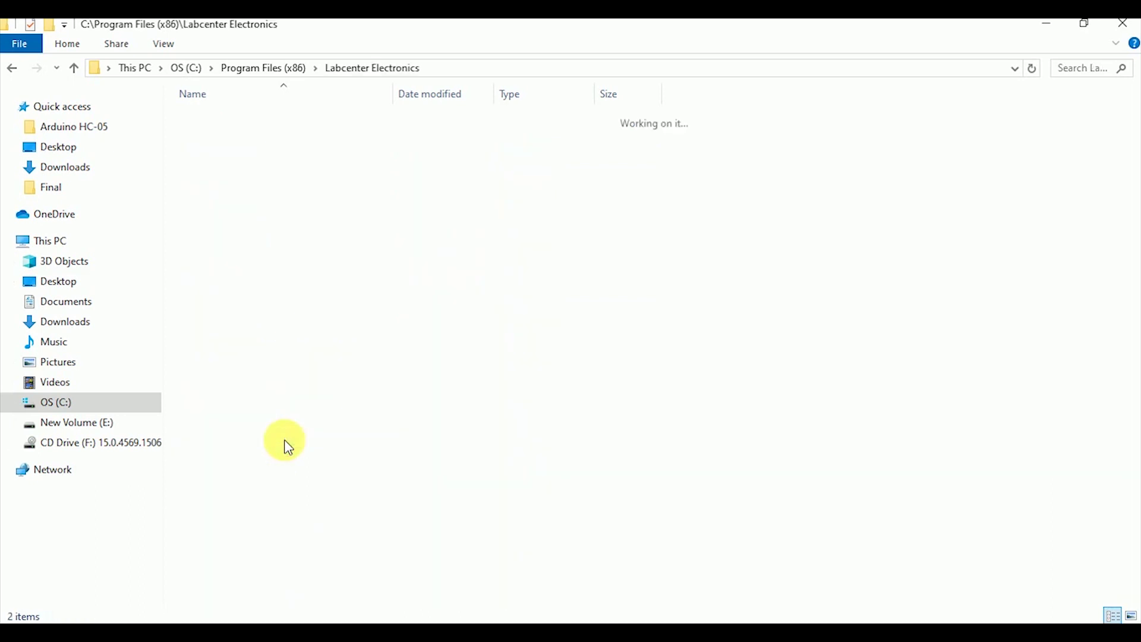
double_click(264, 142)
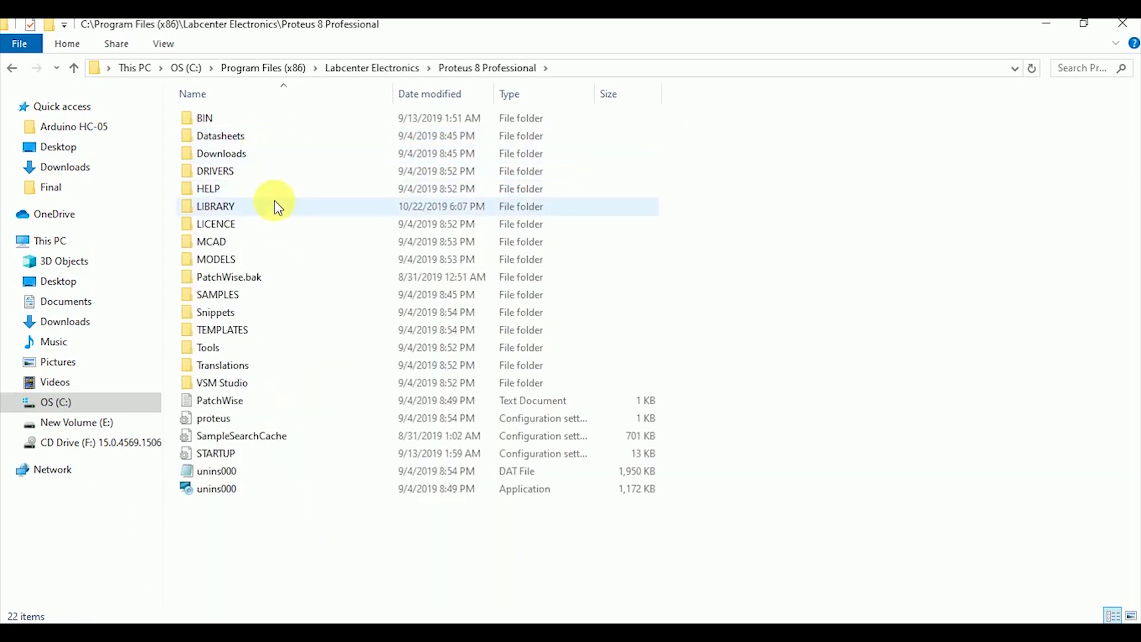
double_click(275, 206)
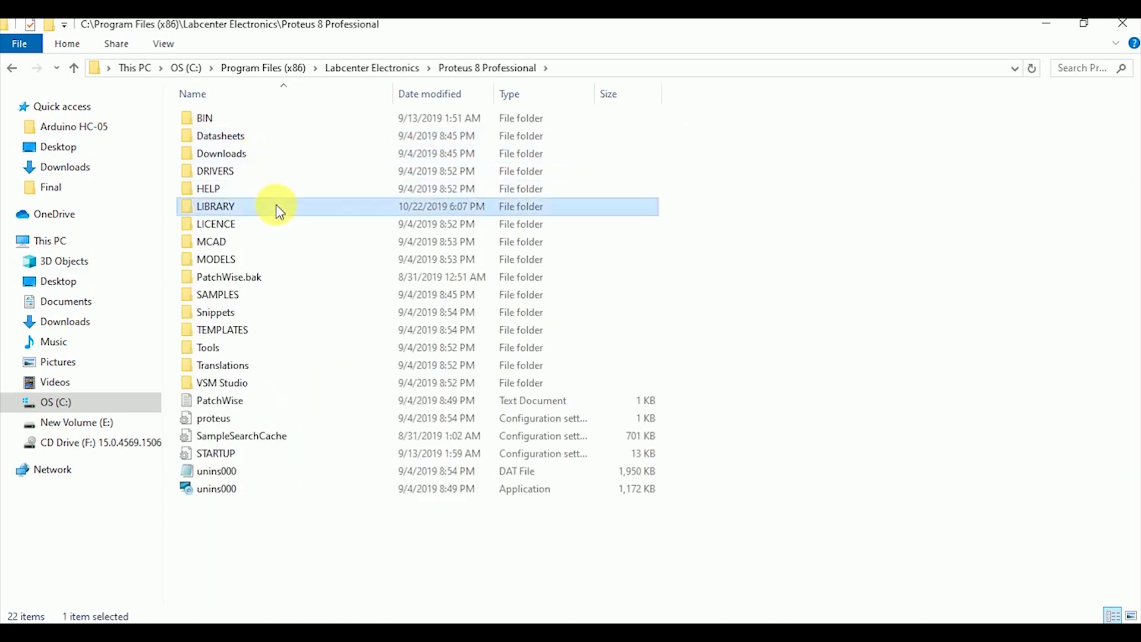
right_click(848, 124)
left_click(874, 239)
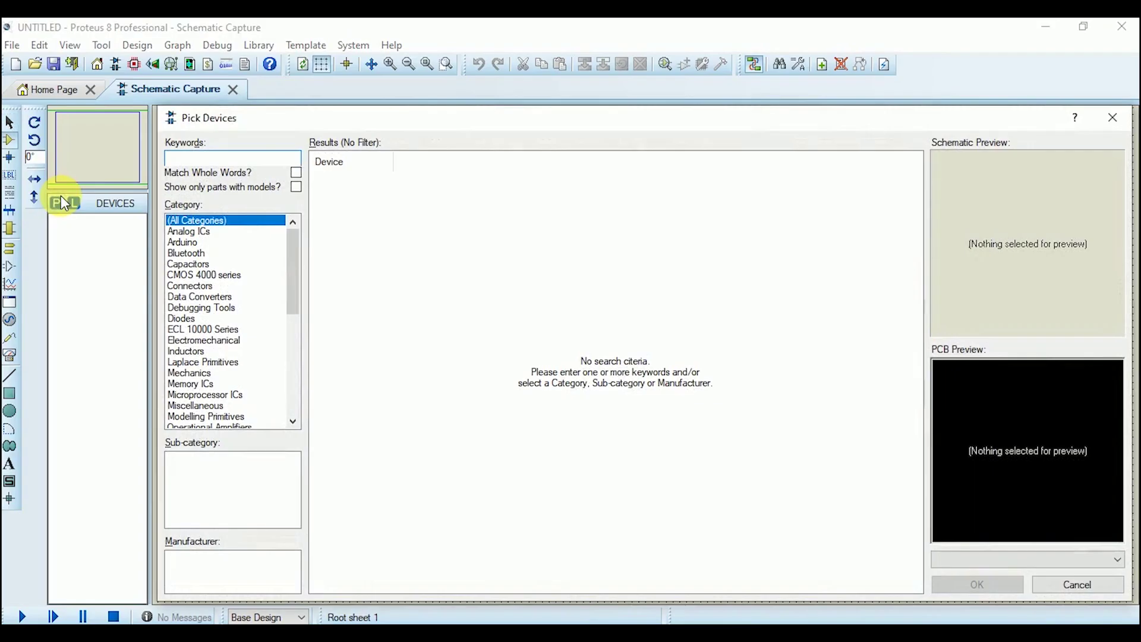
type("ar")
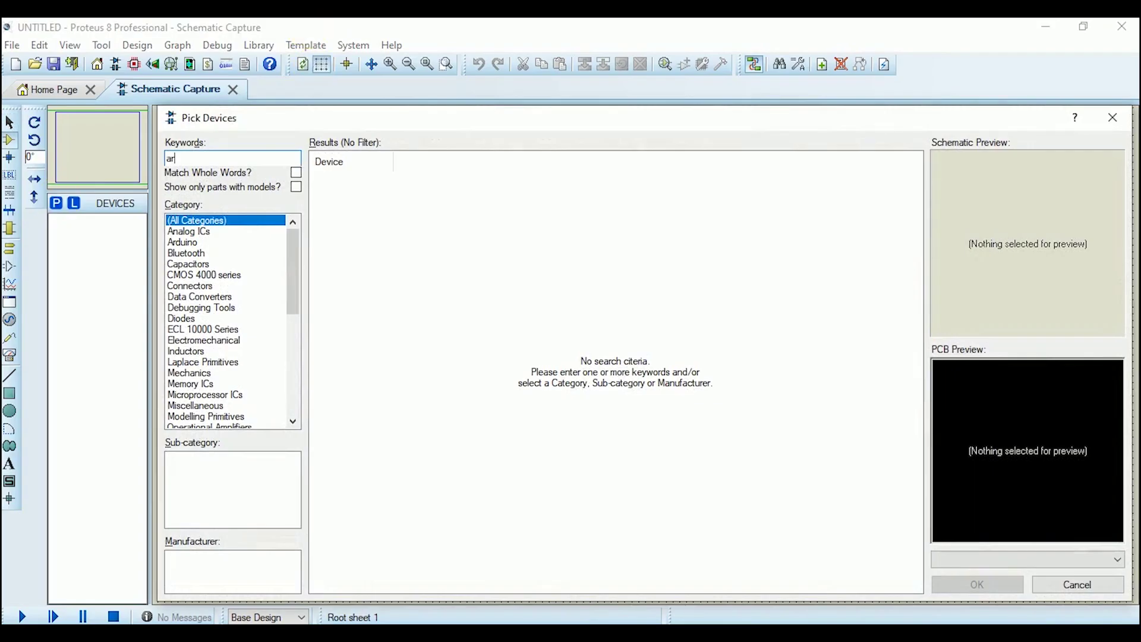
type("duino uno")
- Add BLUETOOTH HC-05, MATRIX-8X8-RED and MAX7219 to the project's device list
left_click(268, 158)
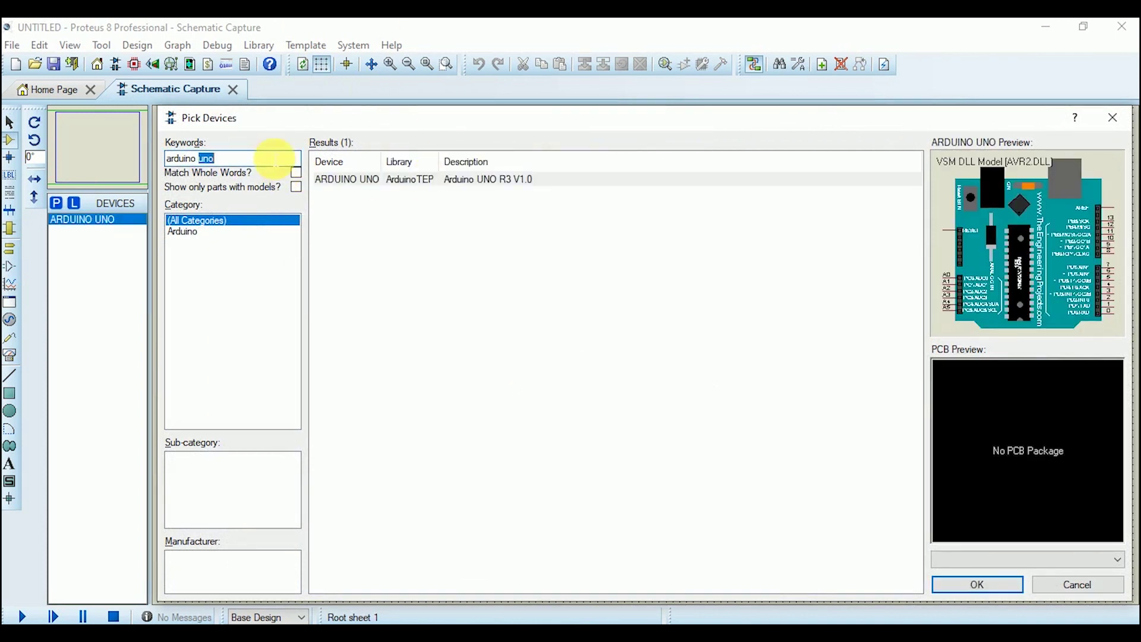
key("BackSpace")
key("BackSpace")
key("BackSpace")
type("hc-05")
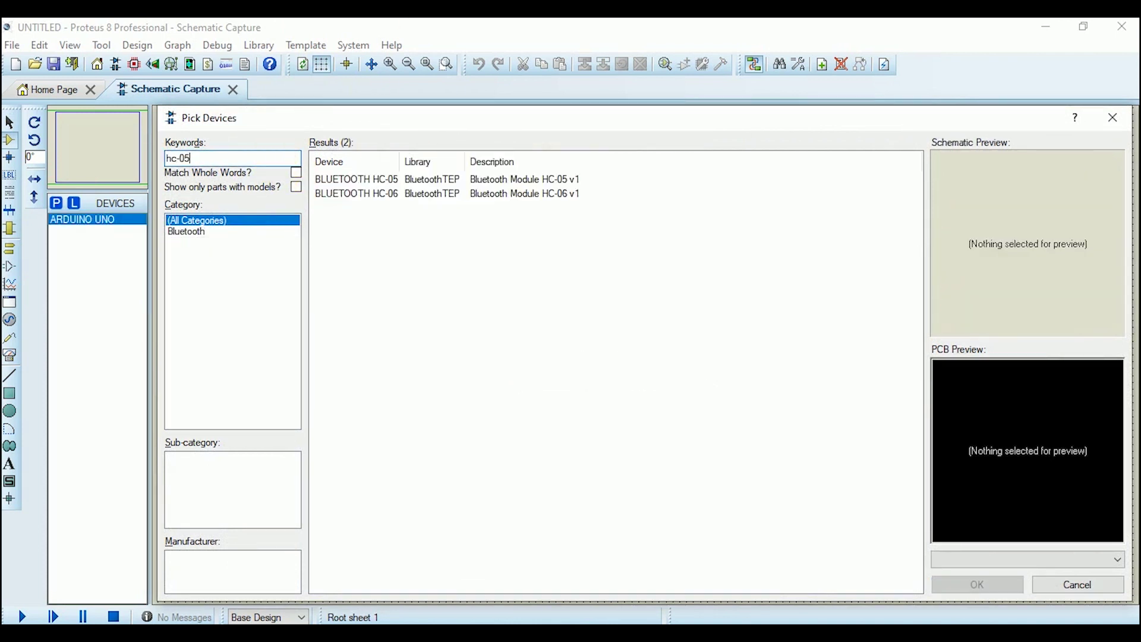
double_click(420, 178)
left_click(178, 157)
key("BackSpace")
key("BackSpace")
key("BackSpace")
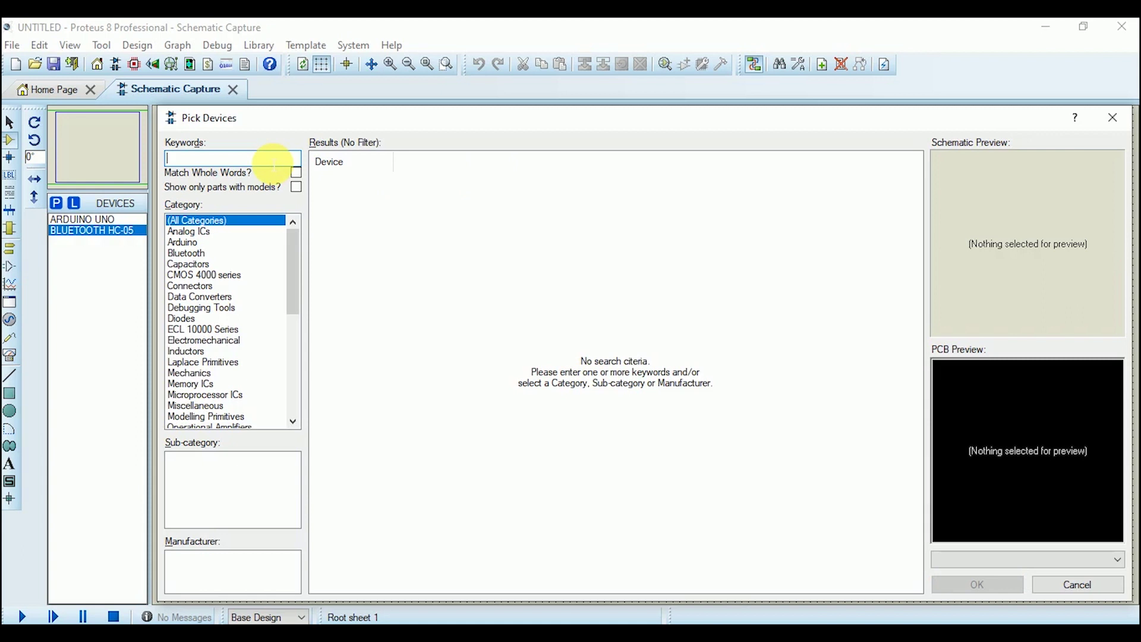
type("8x8 LED")
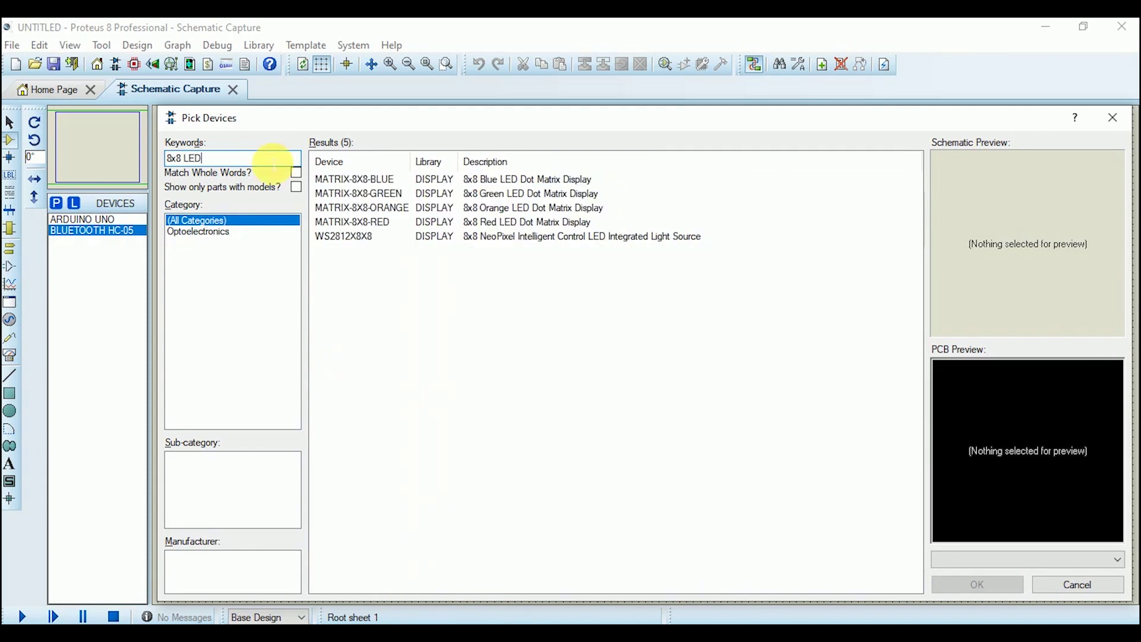
left_click(377, 207)
double_click(386, 223)
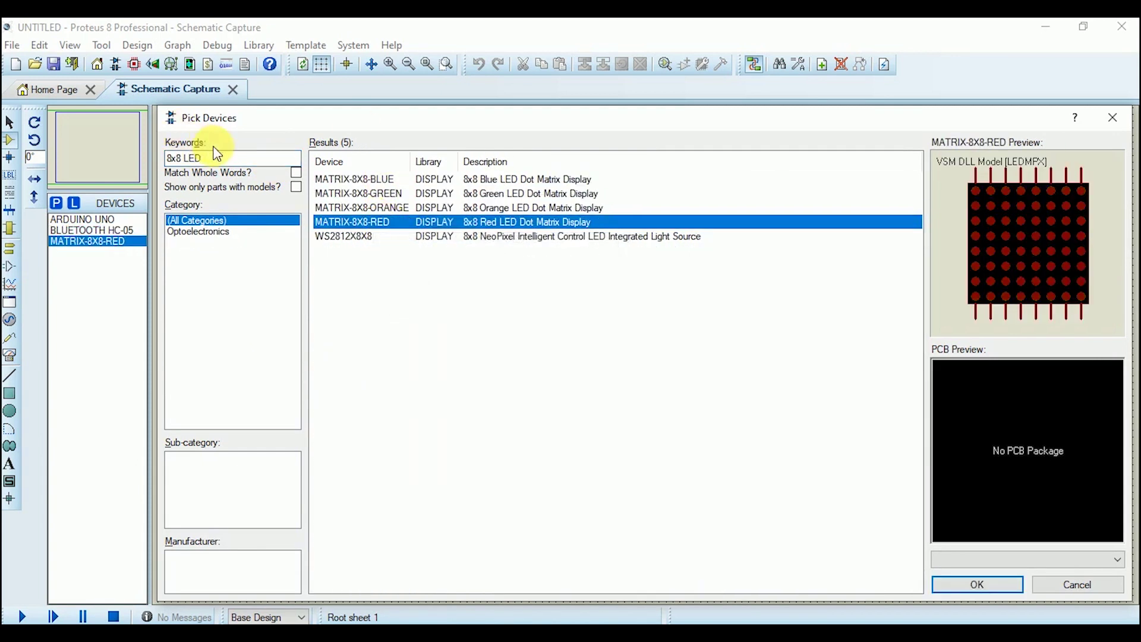
left_click(217, 158)
key("BackSpace")
key("BackSpace")
key("BackSpace")
type("MAX72")
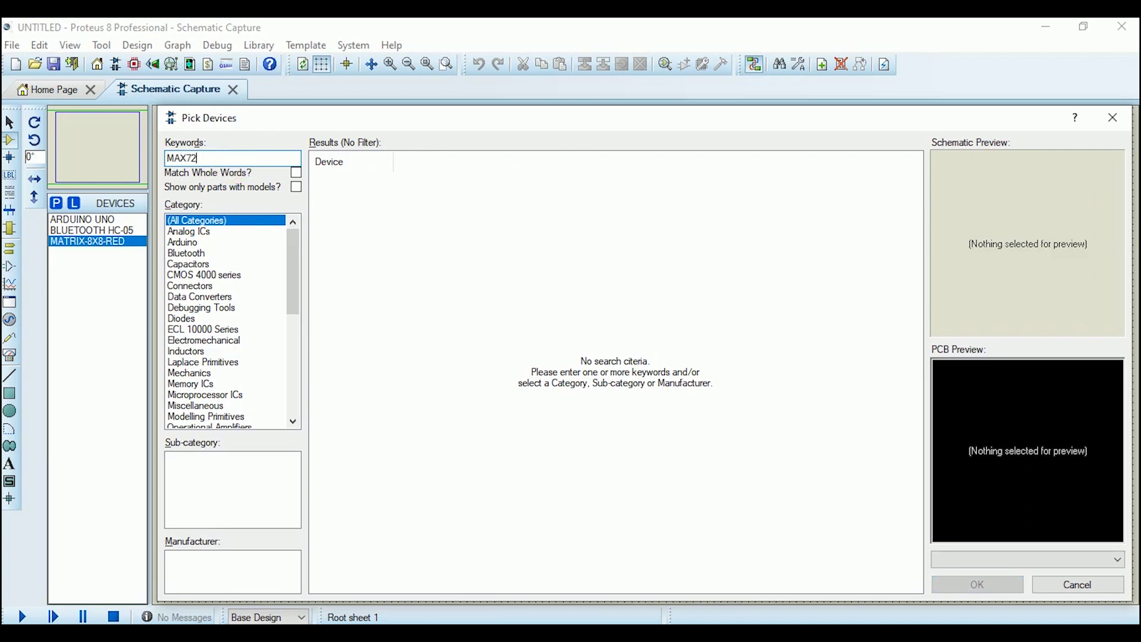
type("19")
left_click(386, 182)
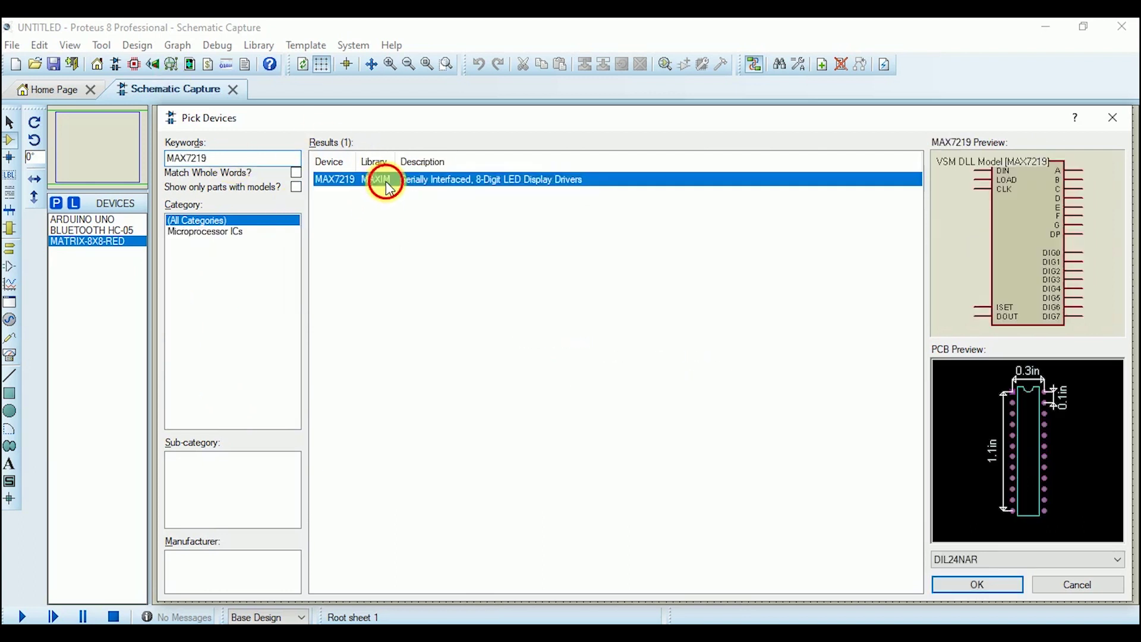
left_click(1113, 116)
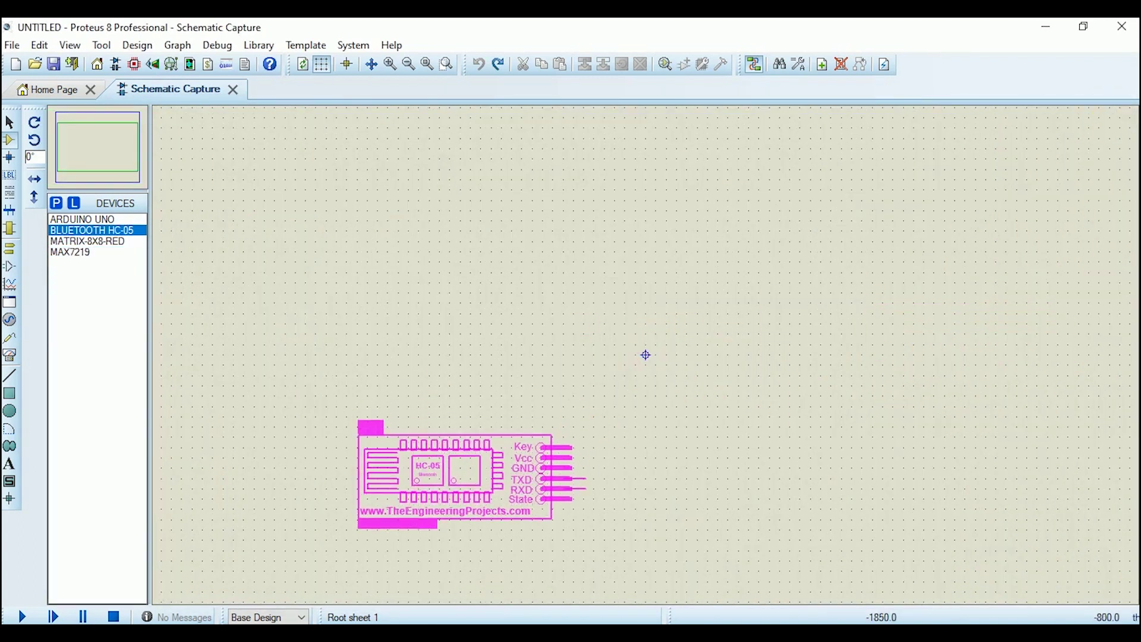
- Place the HC-05 module and a clockwise-rotated Arduino UNO on the sheet
left_click(646, 355)
left_click(83, 219)
left_click(748, 338)
right_click(758, 352)
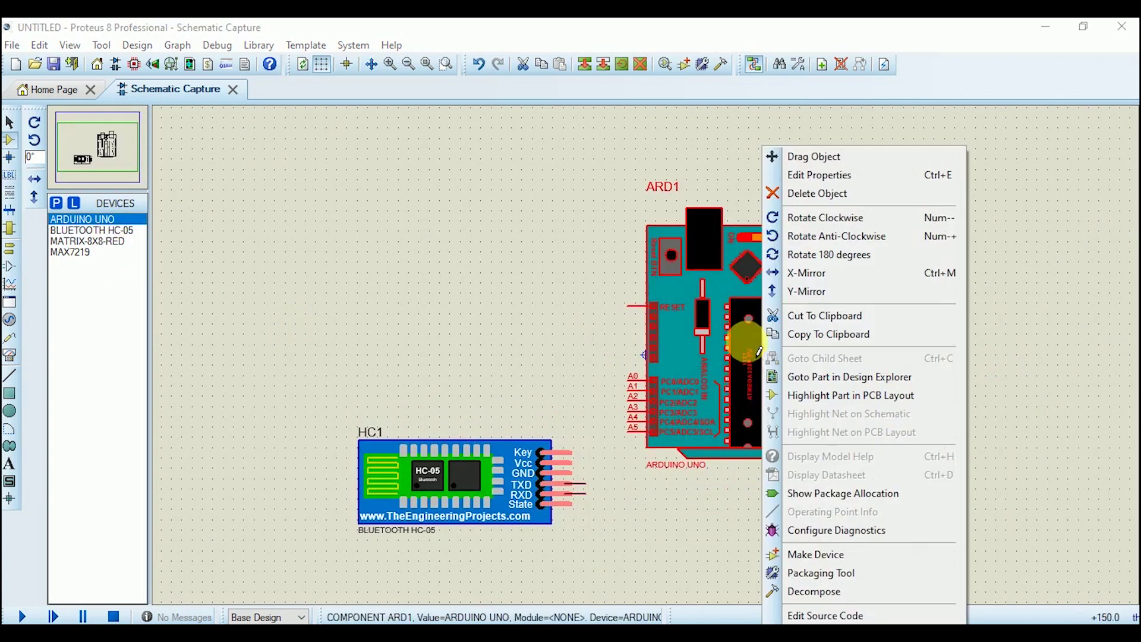
left_click(826, 218)
- Place the rotated red LED matrix and the MAX7219, then wire the Arduino serial pin to the HC-05
left_click(89, 230)
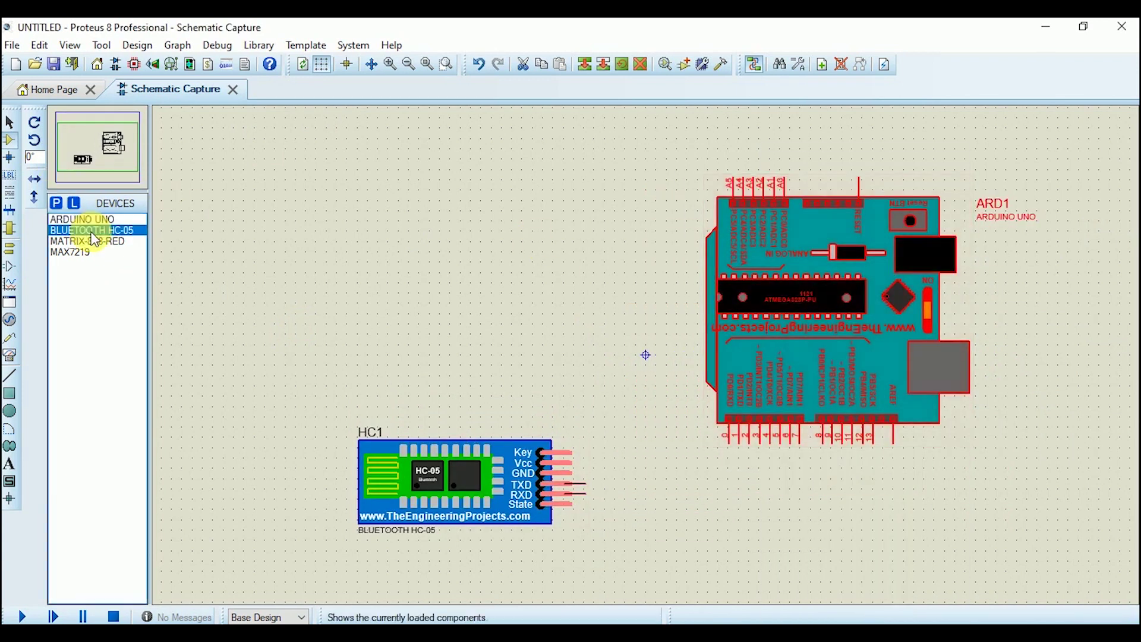
left_click(548, 294)
left_click(555, 245)
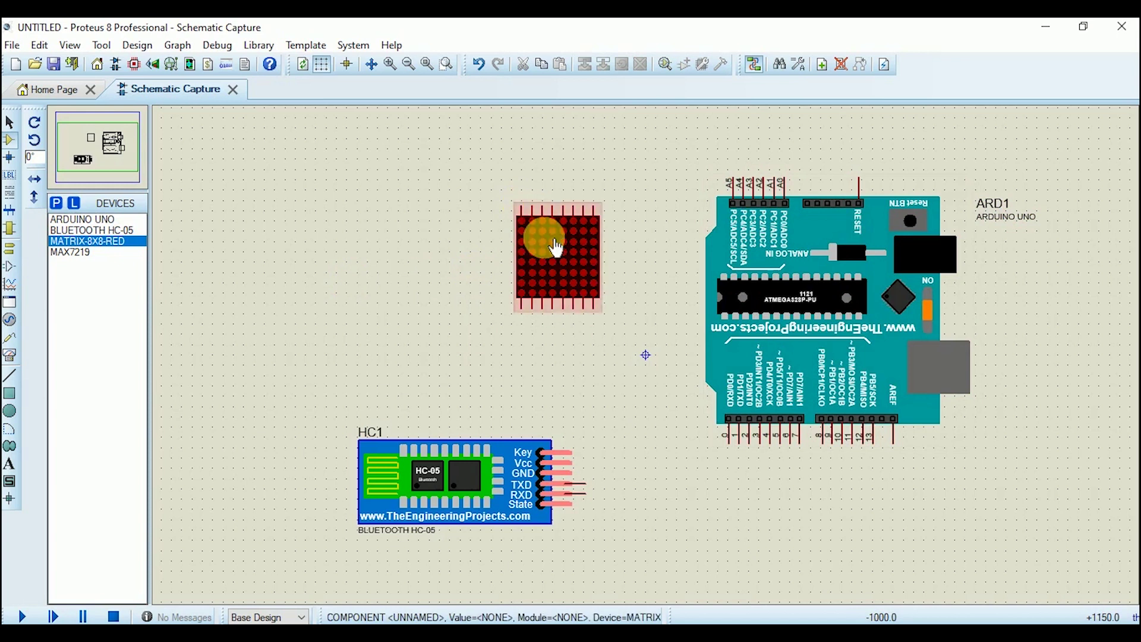
right_click(555, 246)
left_click(580, 245)
left_click(89, 252)
left_click(370, 301)
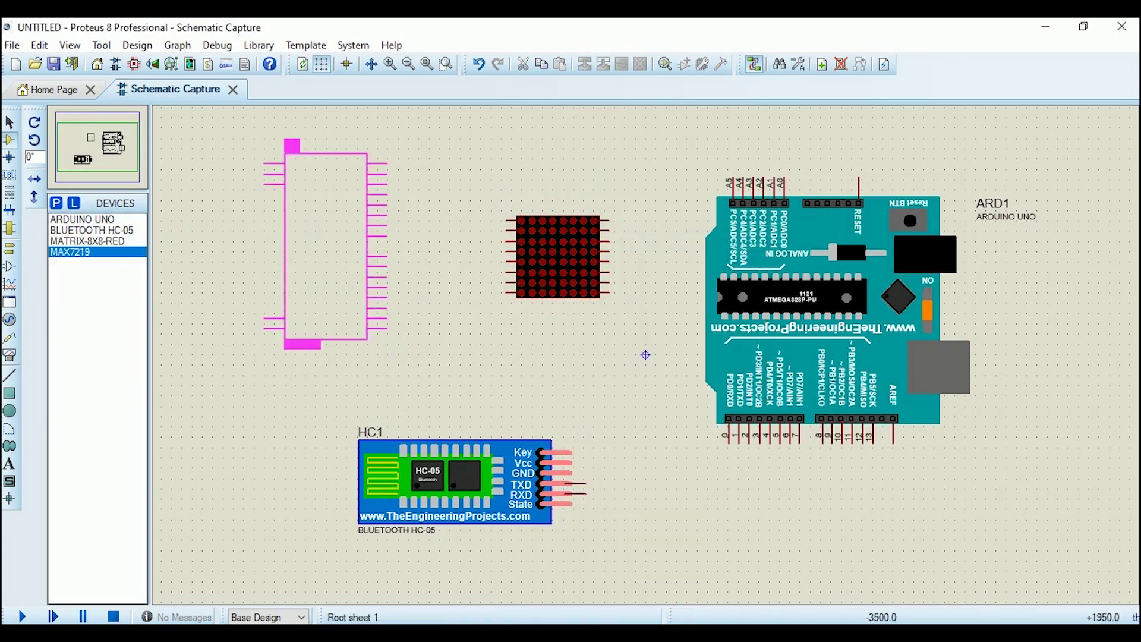
left_click(346, 273)
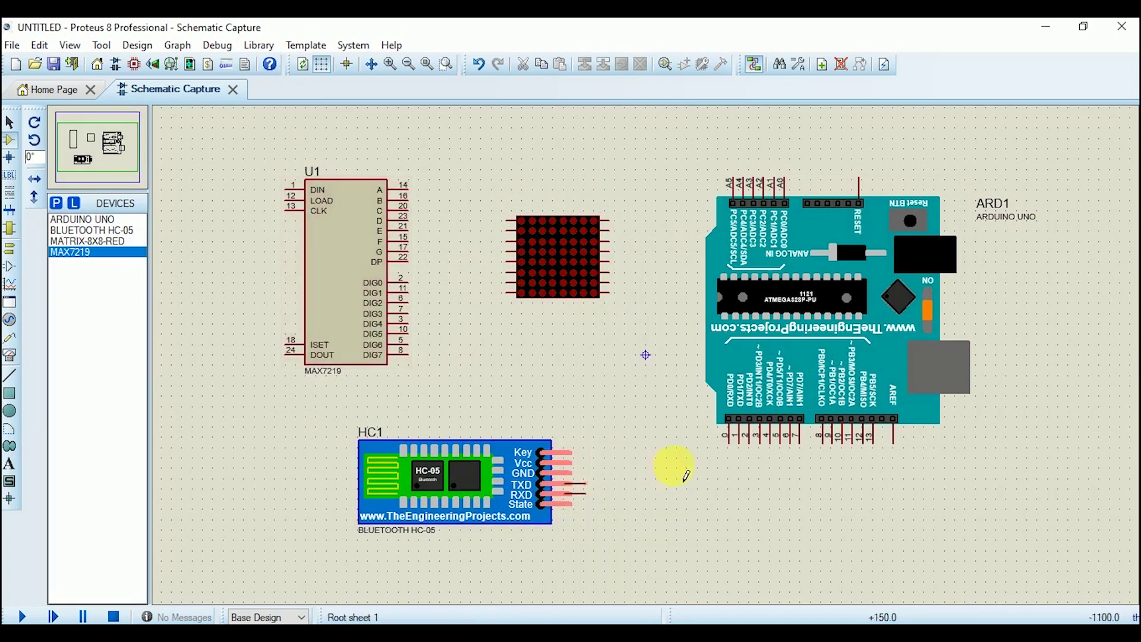
left_click(733, 437)
left_click(588, 484)
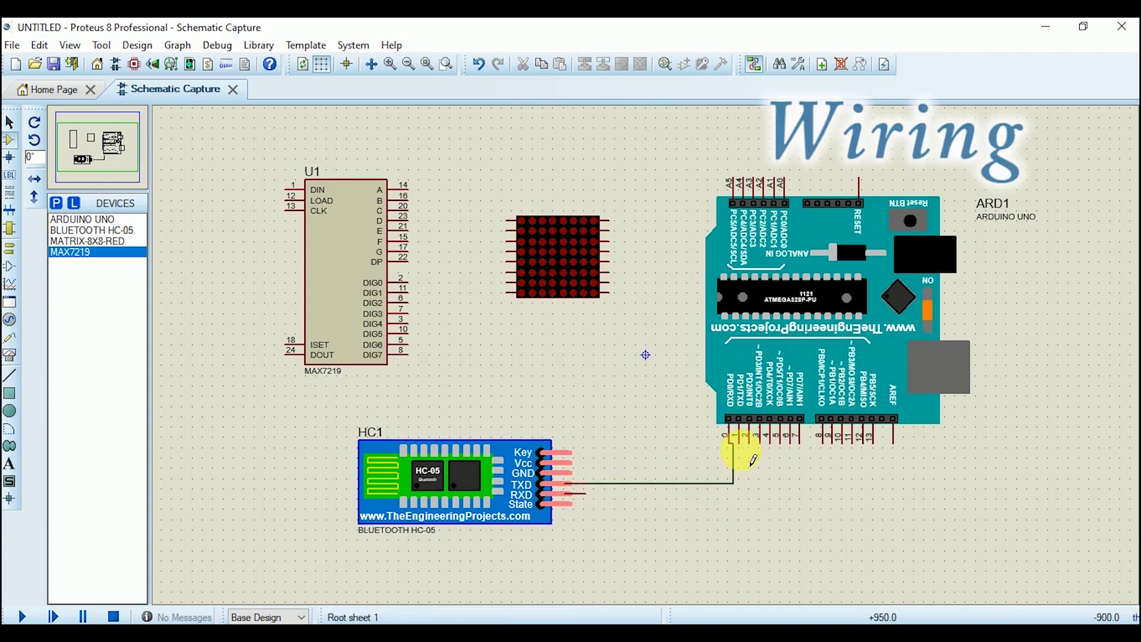
- Wire HC-05 RXD to Arduino pin 1 and add short wires off U1's DIN and LOAD pins
left_click(739, 441)
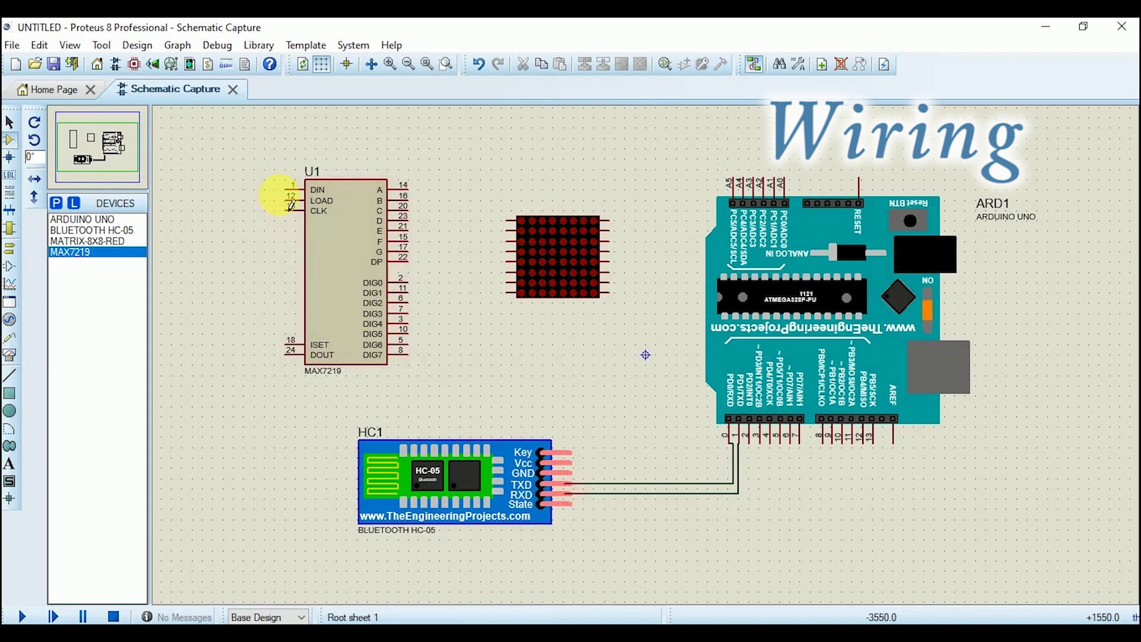
double_click(270, 191)
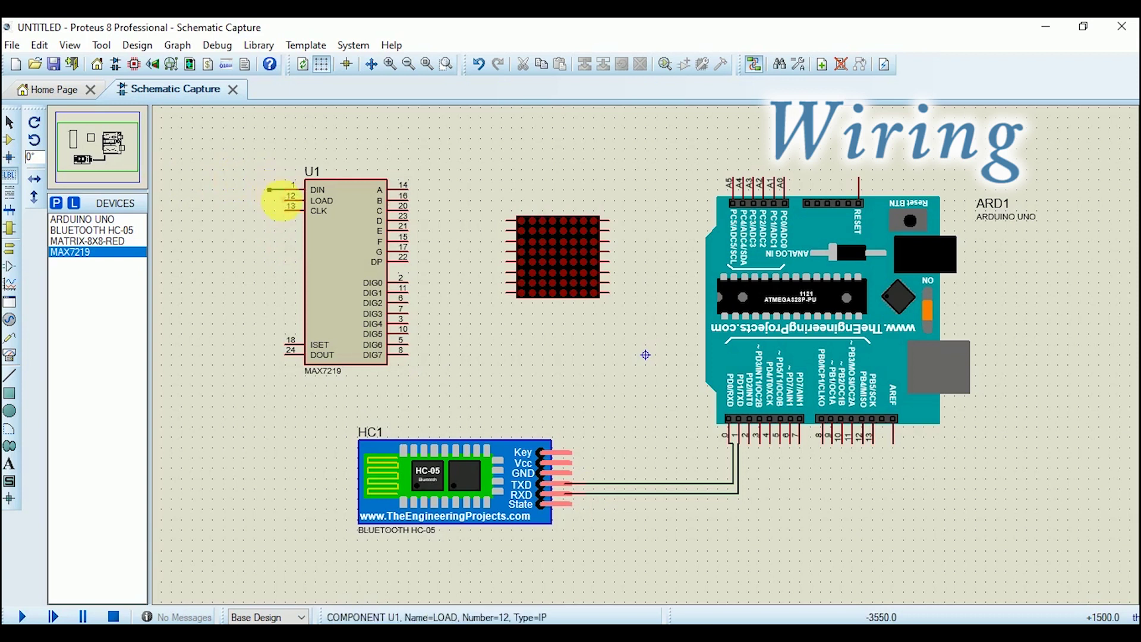
left_click(286, 201)
double_click(269, 200)
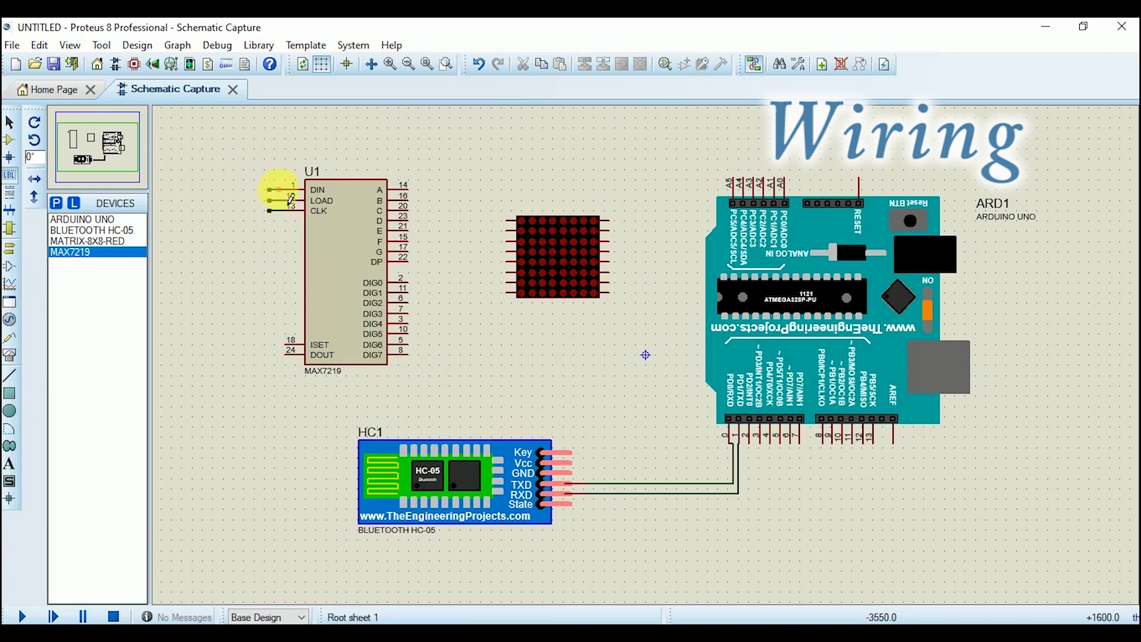
- Label U1's DIN, LOAD and CLK wires 7, 5 and 6
left_click(280, 189)
left_click(668, 492)
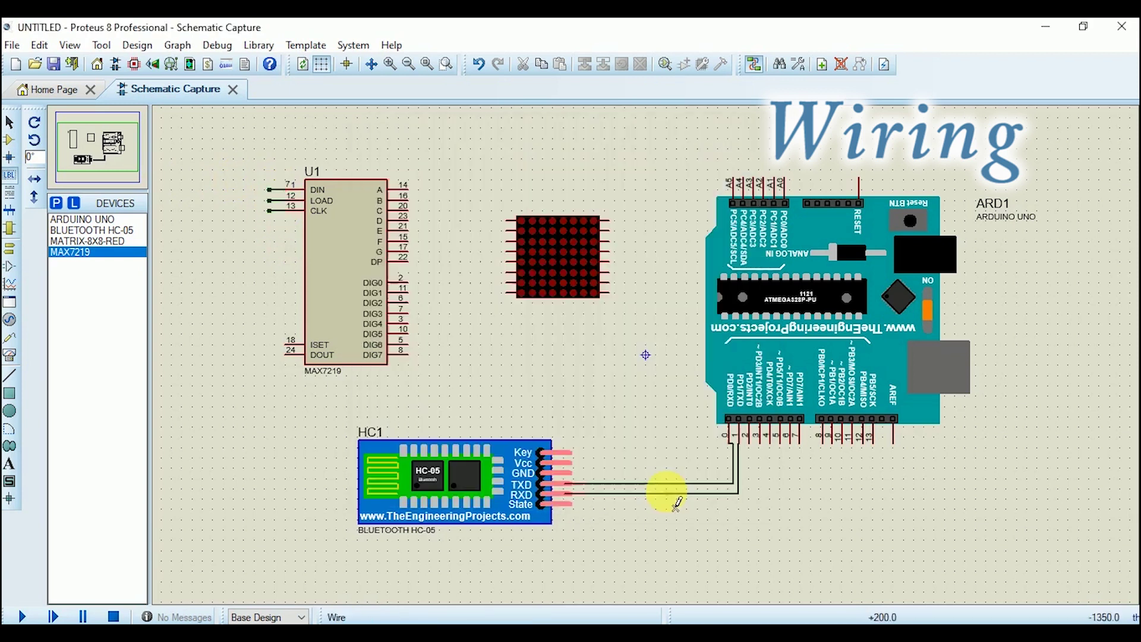
left_click(282, 201)
type("5")
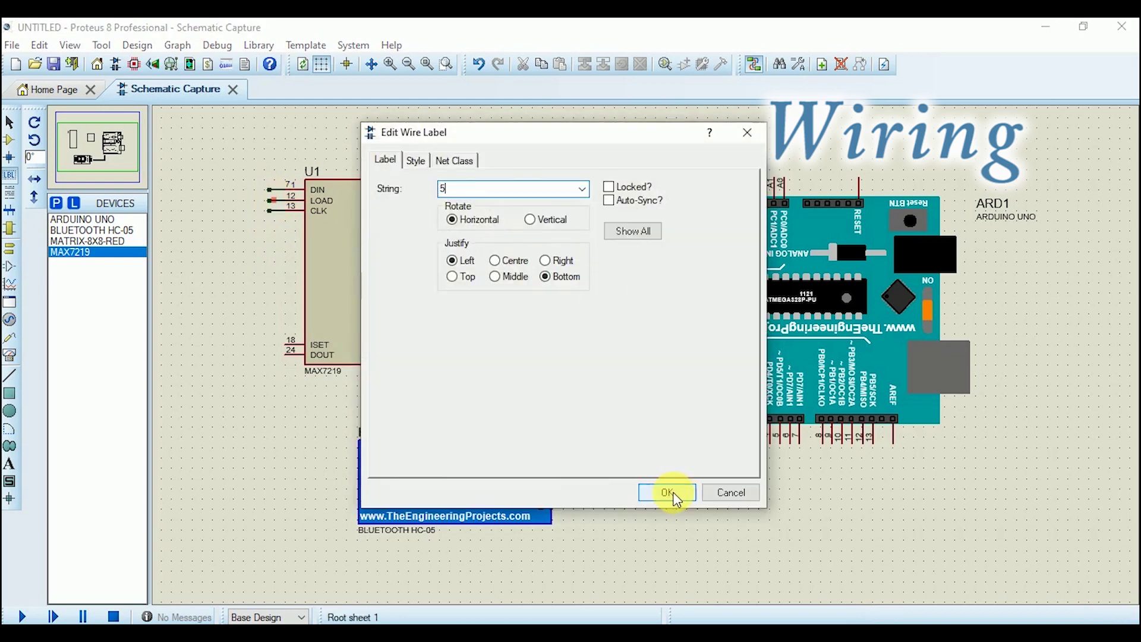
left_click(667, 493)
left_click(281, 211)
type("6")
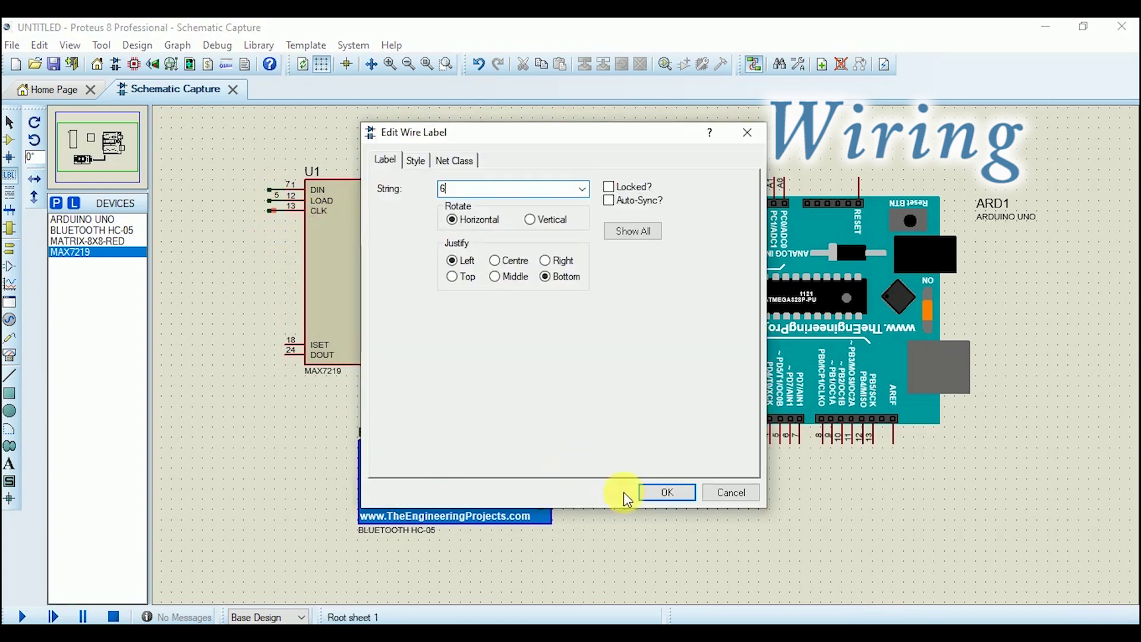
left_click(668, 493)
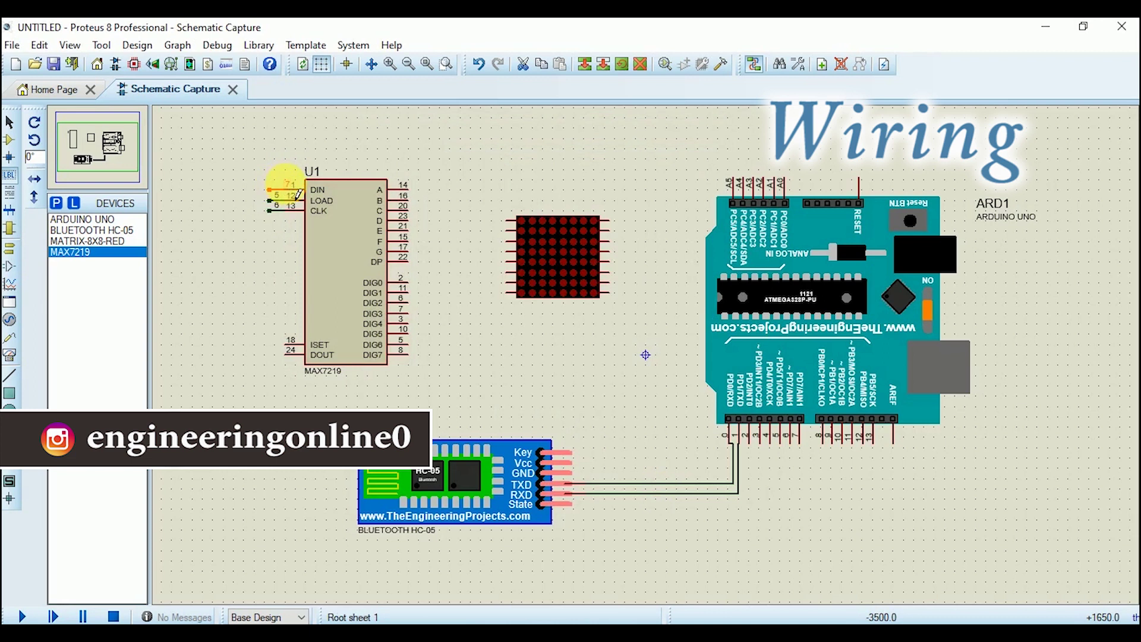
key("Escape")
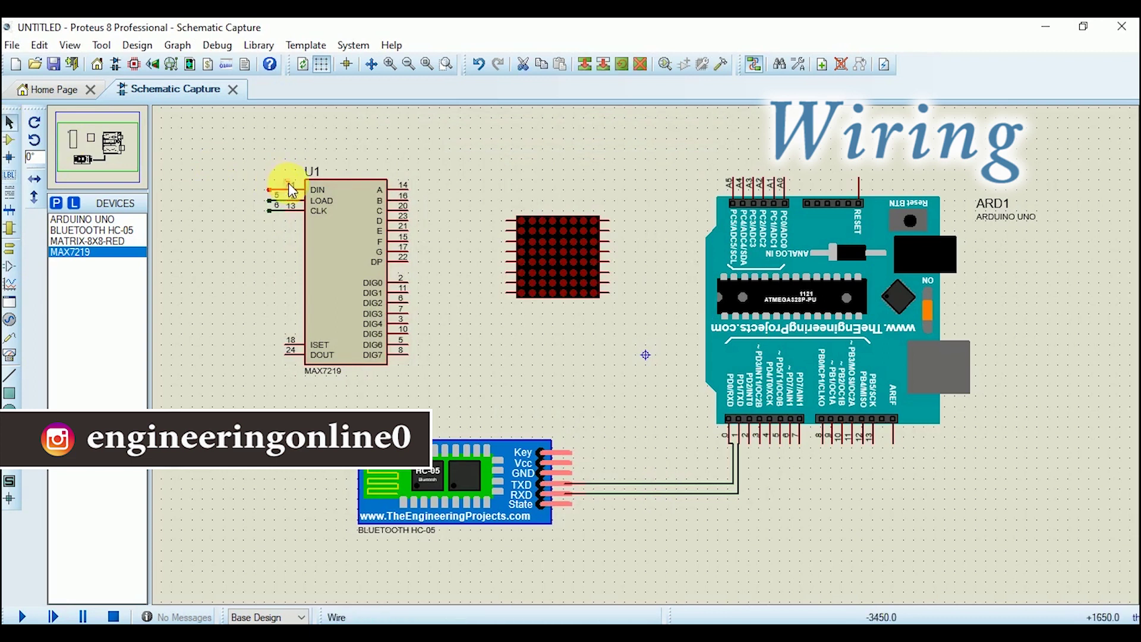
- Draw a short wire stub from Arduino pin 6
left_click(10, 176)
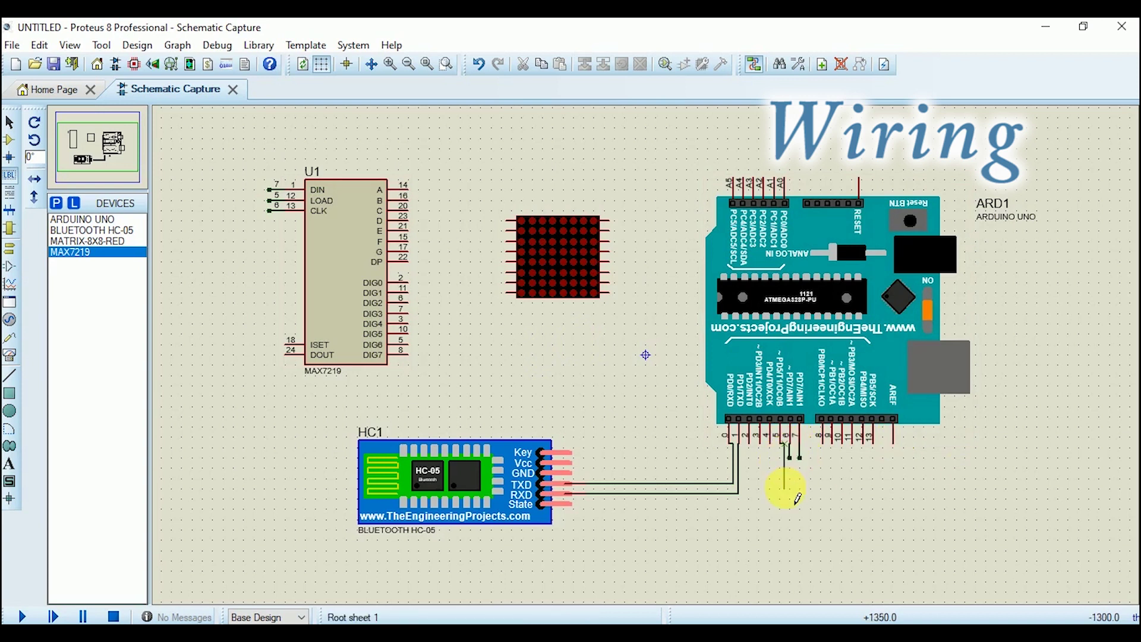
left_click(791, 458)
left_click(791, 468)
scroll(707, 335, "up", 1)
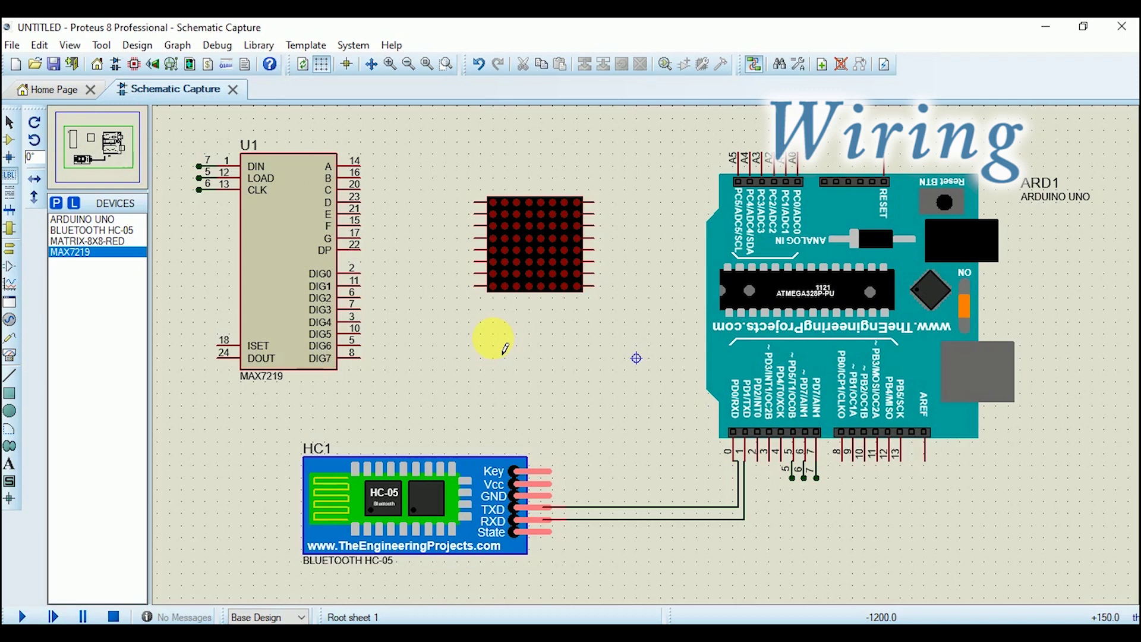
- Add wire stubs to the LED matrix's left-side pins
left_click(462, 273)
left_click(463, 260)
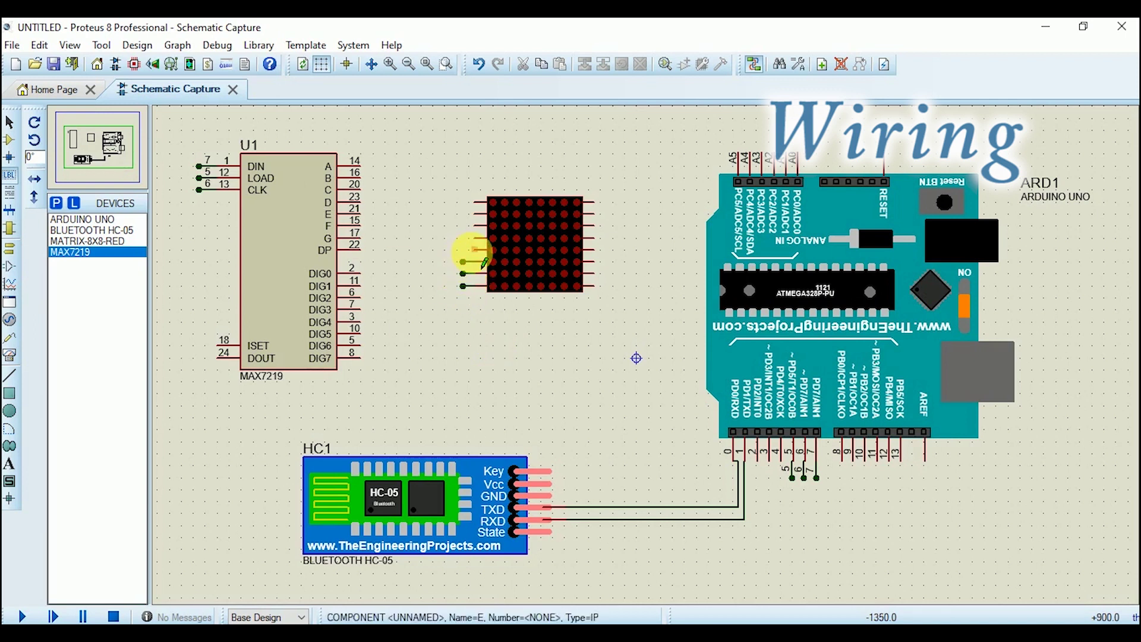
left_click(473, 249)
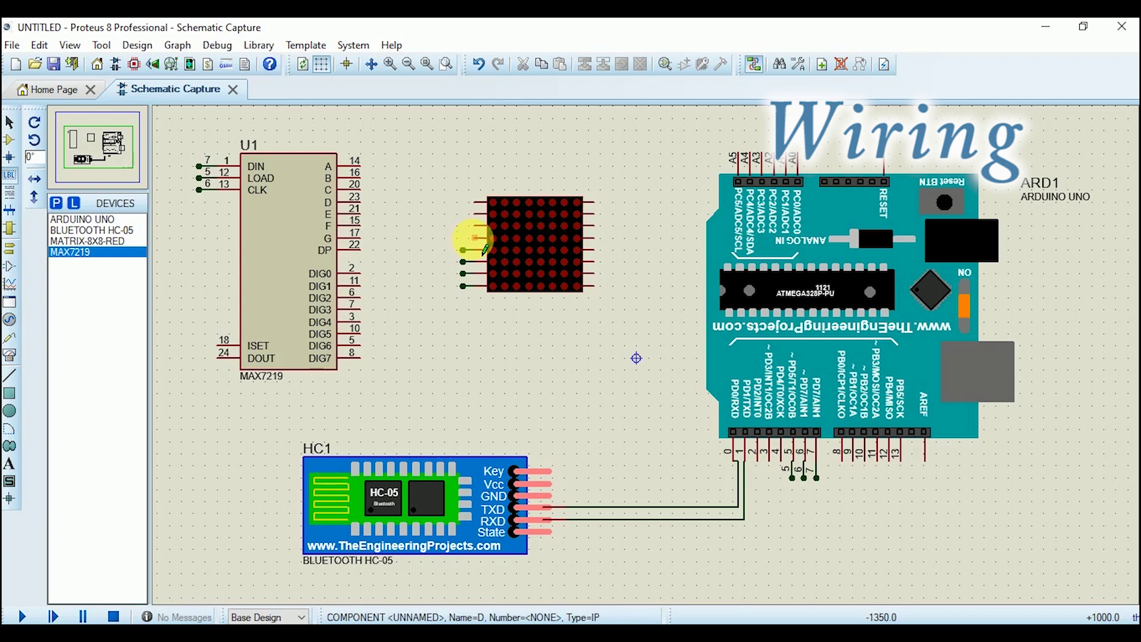
left_click(473, 226)
left_click(474, 203)
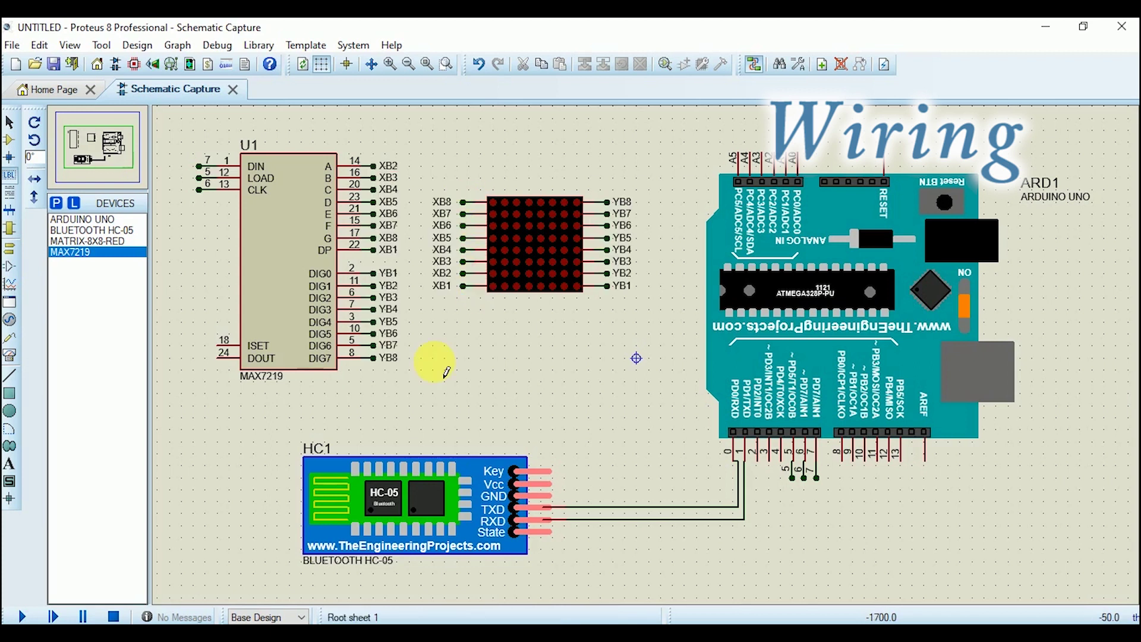
- Change the HC-05 module's baud rate in its properties
double_click(522, 536)
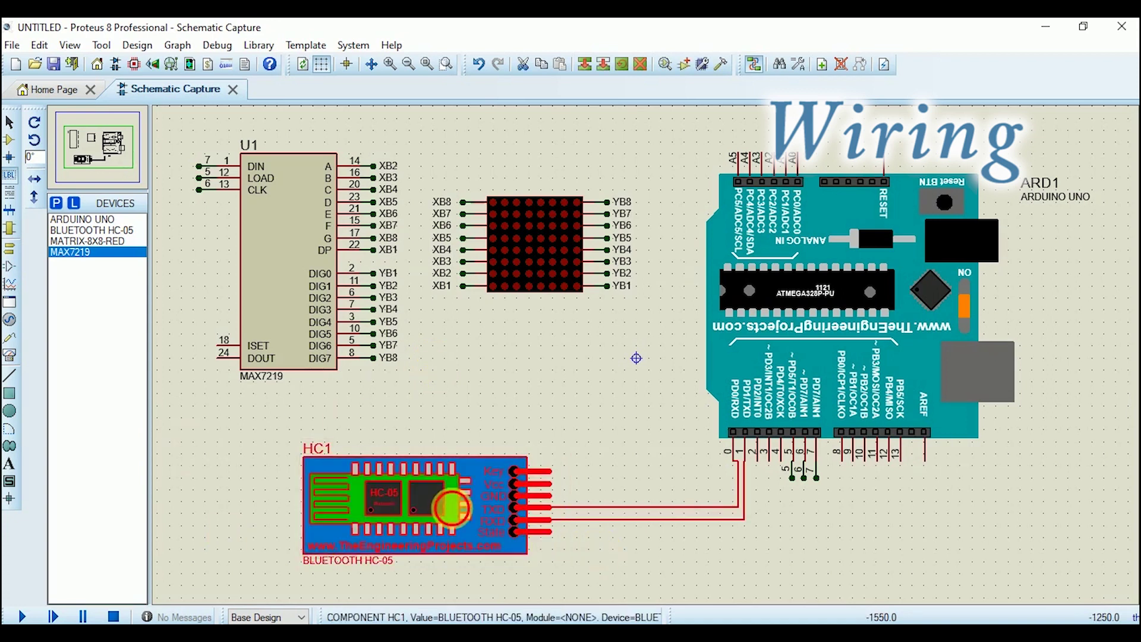
left_click(576, 271)
left_click(610, 288)
key("Return")
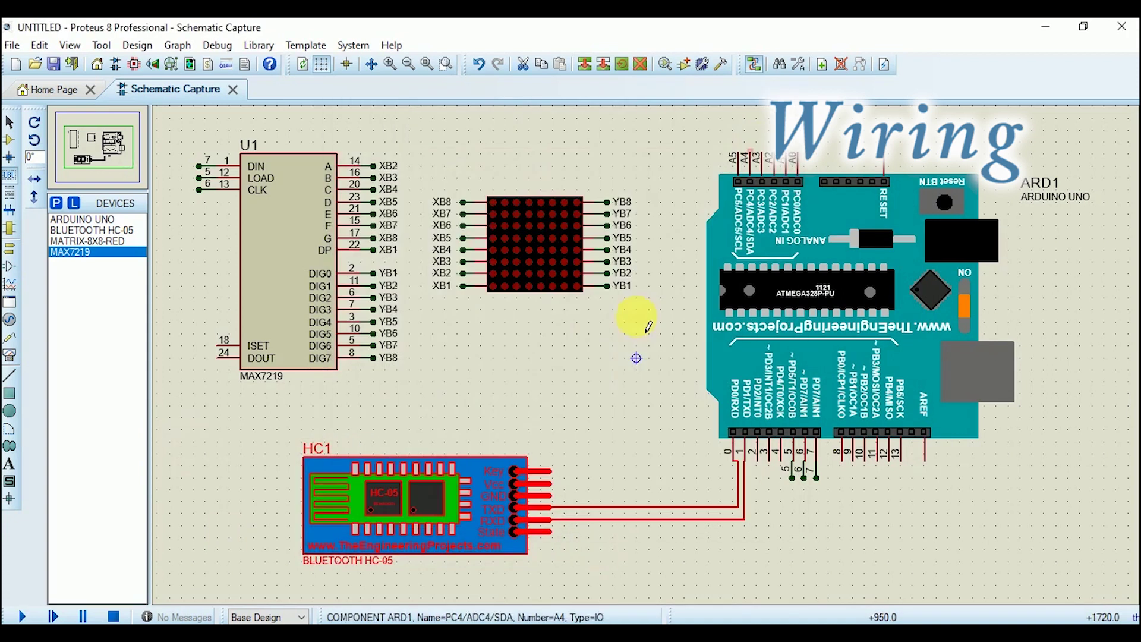
left_click(704, 561)
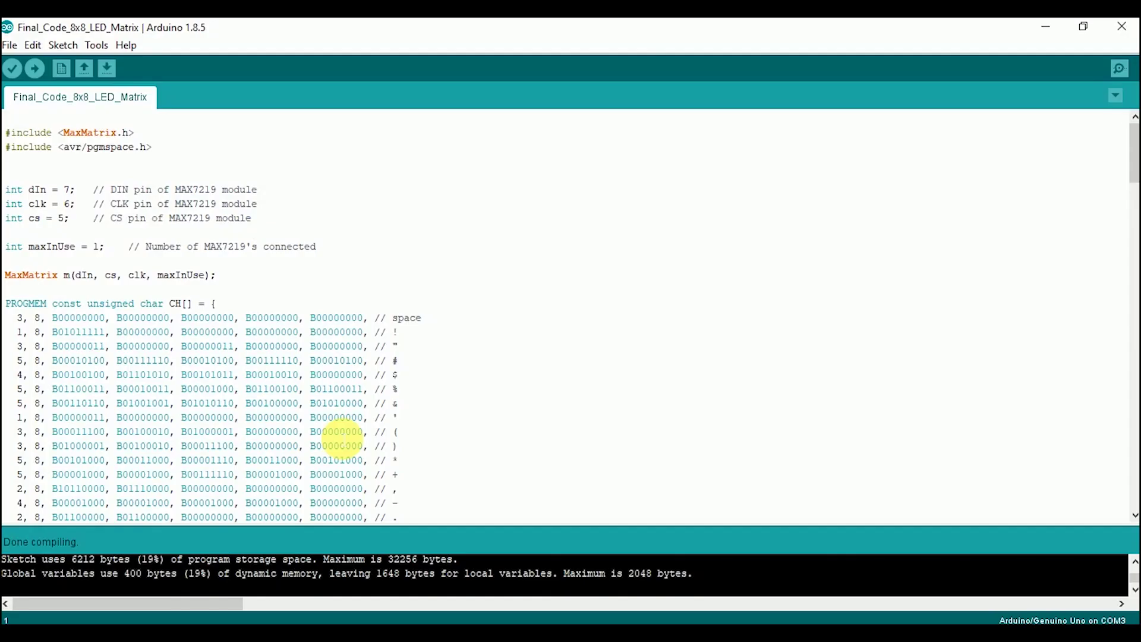
left_click_drag(460, 529, 472, 438)
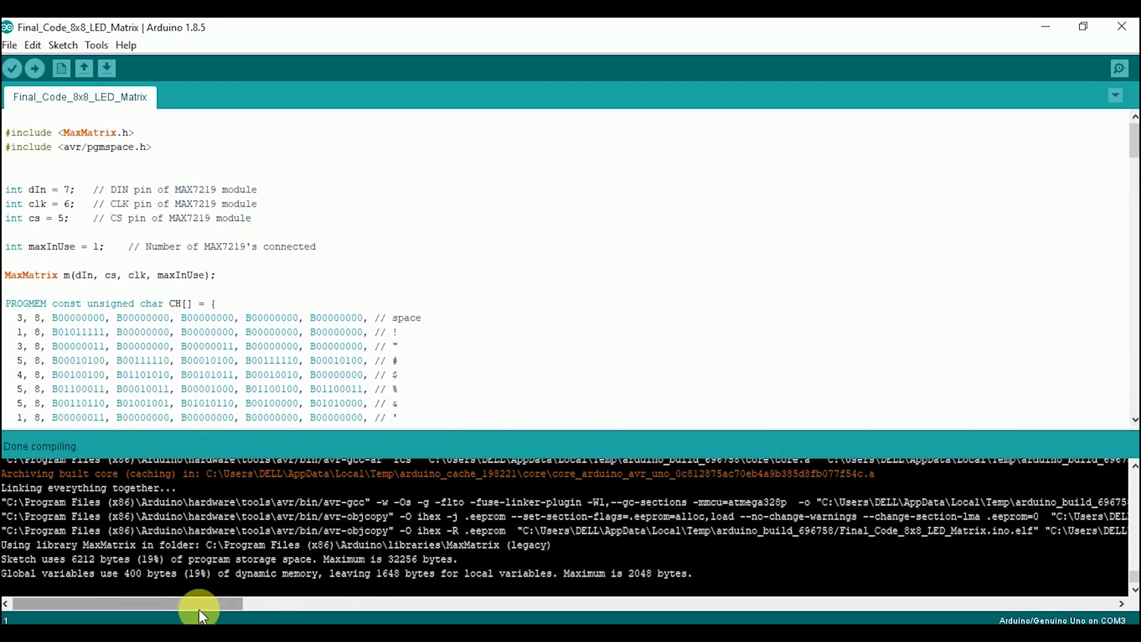
mouse_move(199, 604)
left_mouse_down()
mouse_move(413, 604)
mouse_move(353, 604)
left_mouse_up()
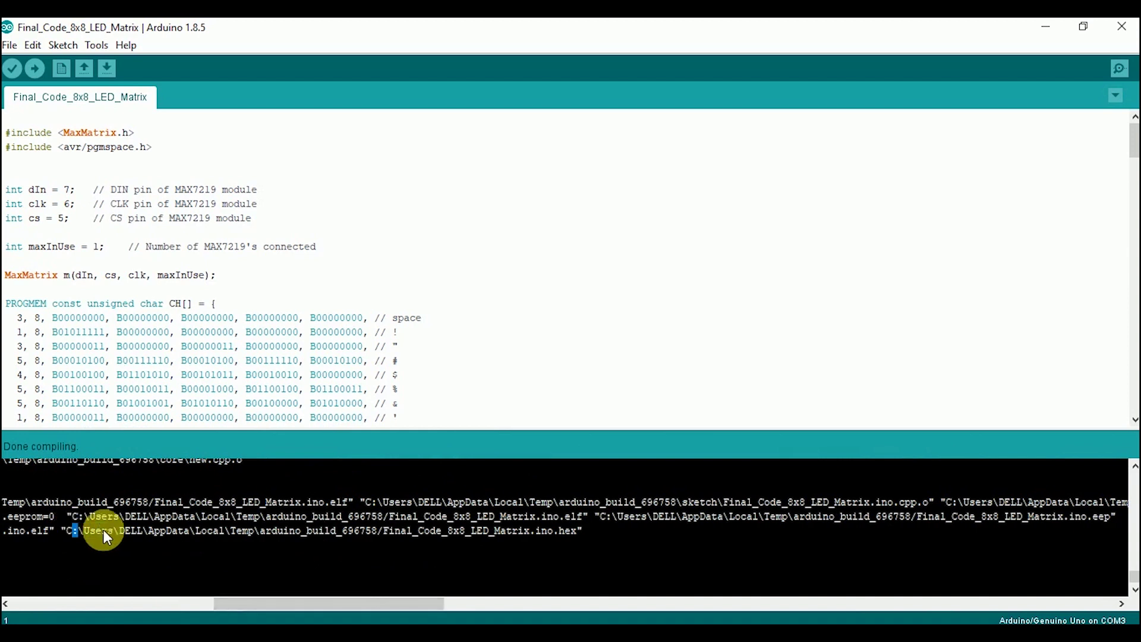
- Set the compiled sketch's .hex path as the Arduino UNO's Program File
left_click_drag(64, 531, 823, 549)
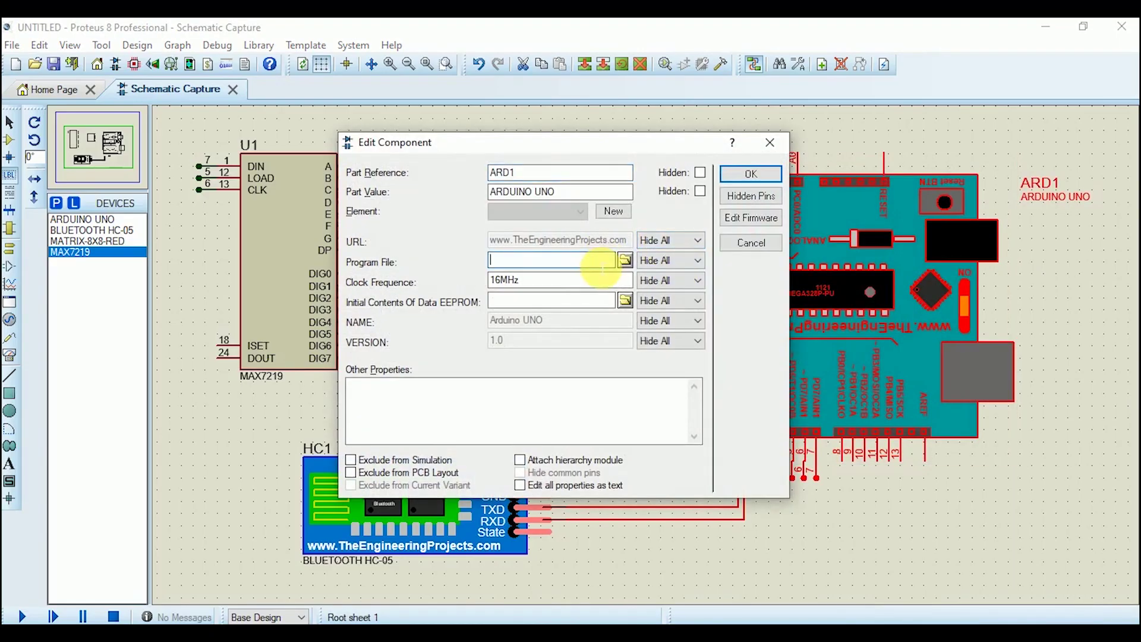
key("ctrl+v")
left_click(751, 173)
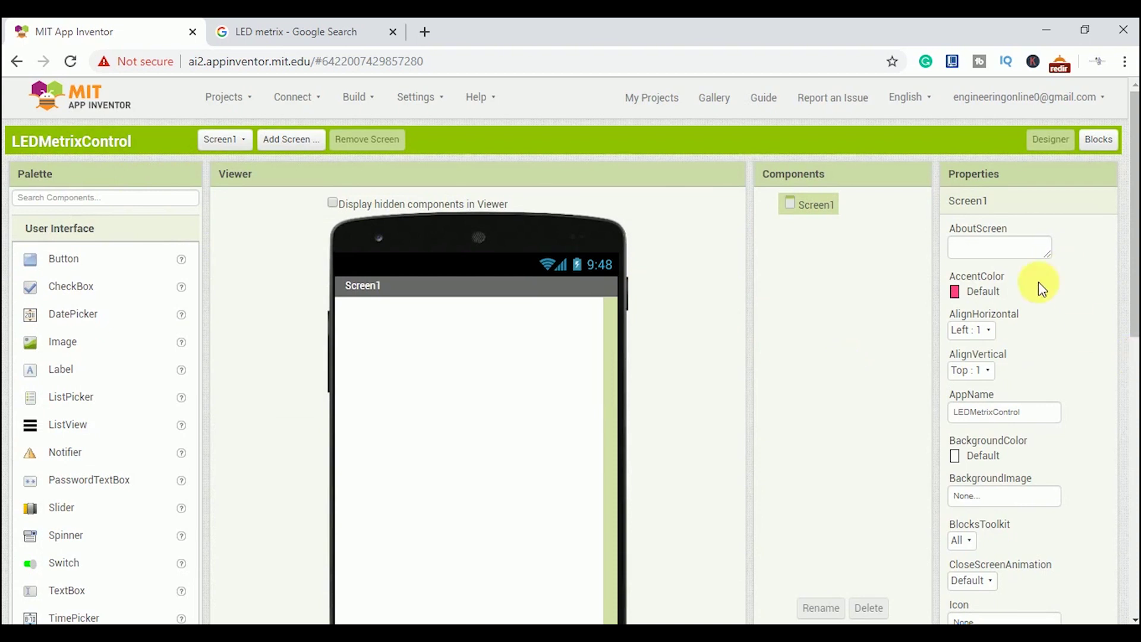
- Centre Screen1 horizontally and vertically and set its icon to 1-228x228.jpeg
left_click(972, 331)
left_click(971, 383)
left_click(981, 415)
scroll(981, 419, "down", 3)
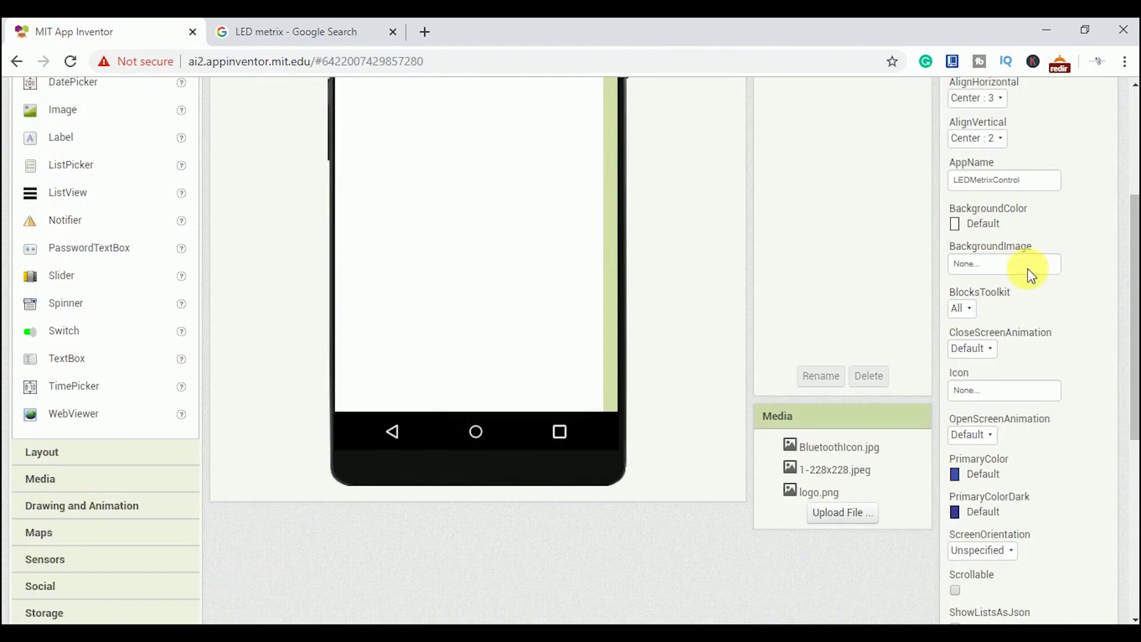
left_click(1004, 390)
left_click(997, 417)
left_click(1031, 553)
scroll(1025, 401, "down", 5)
- Make Screen1 scrollable and title it 8x8LEDMetrixApp
left_click(954, 306)
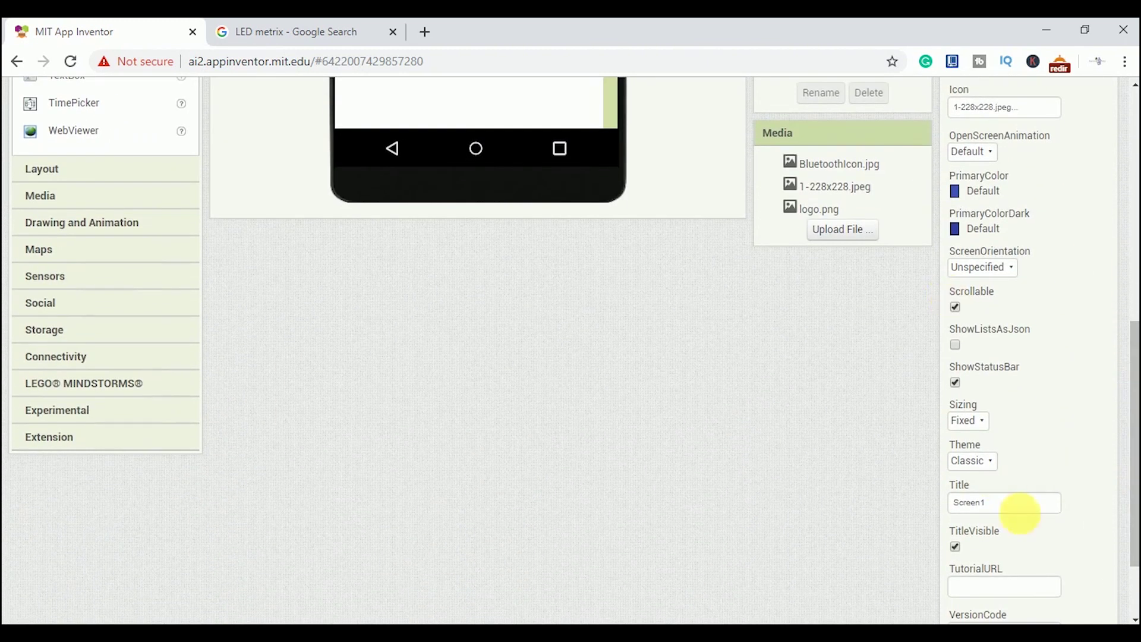
left_click(1021, 505)
type("8x8")
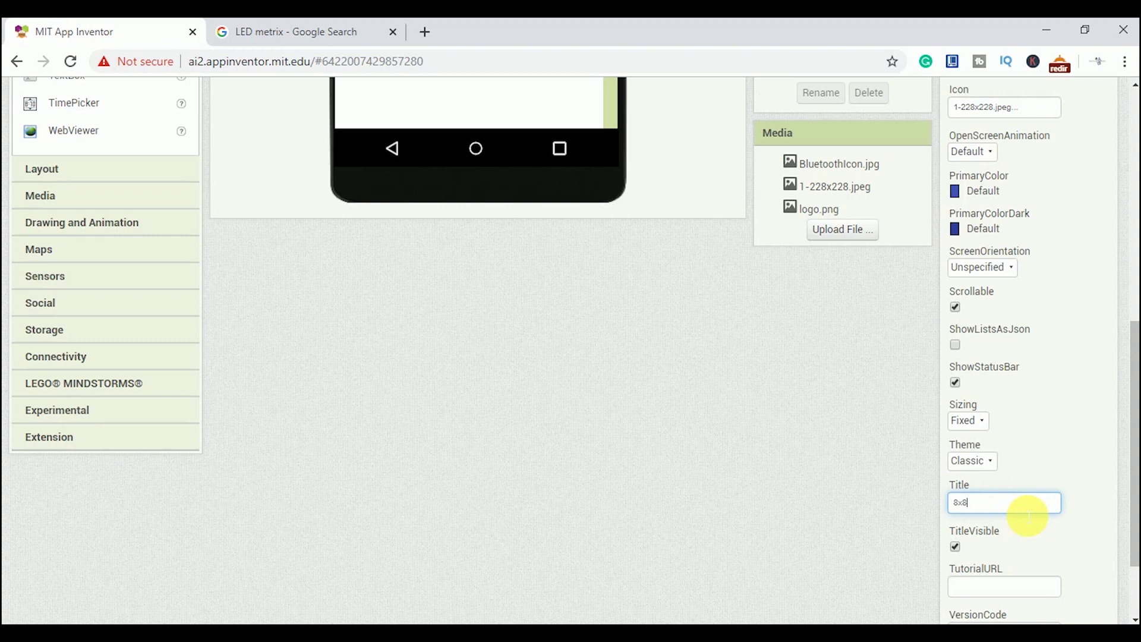
type("LEDMter")
key("BackSpace")
key("BackSpace")
key("BackSpace")
type("xApp")
mouse_move(1131, 470)
left_mouse_down()
mouse_move(1134, 522)
mouse_move(1129, 262)
left_mouse_up()
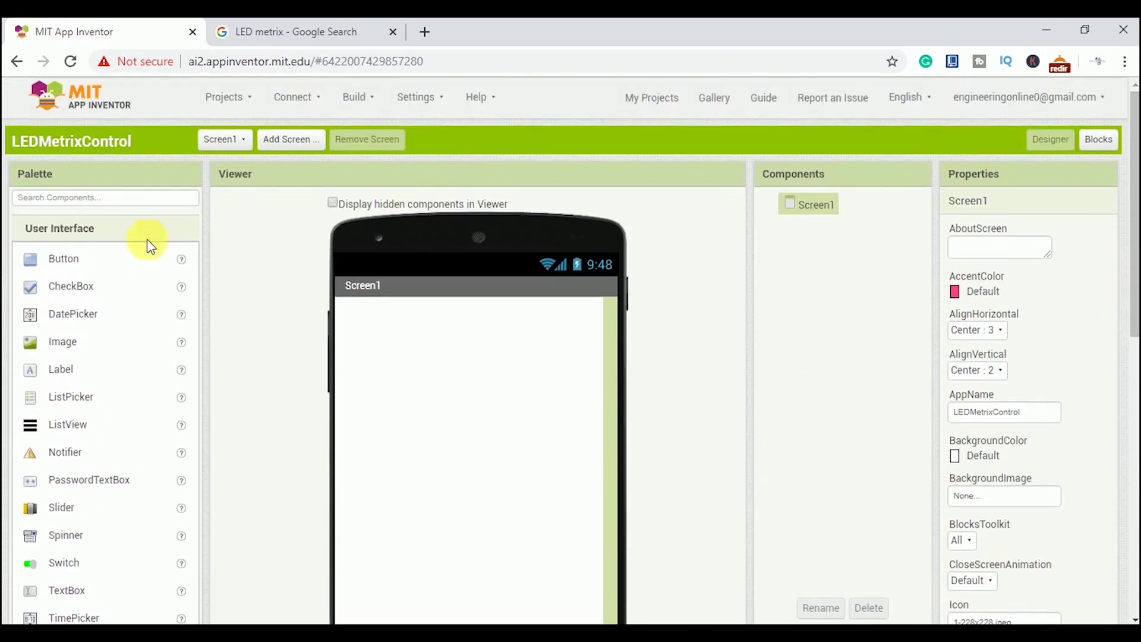
scroll(148, 245, "down", 1)
left_click_drag(178, 313, 485, 286)
- Give the Bluetooth image a 50-pixel height and the BluetoothIcon.jpg picture
left_click(981, 214)
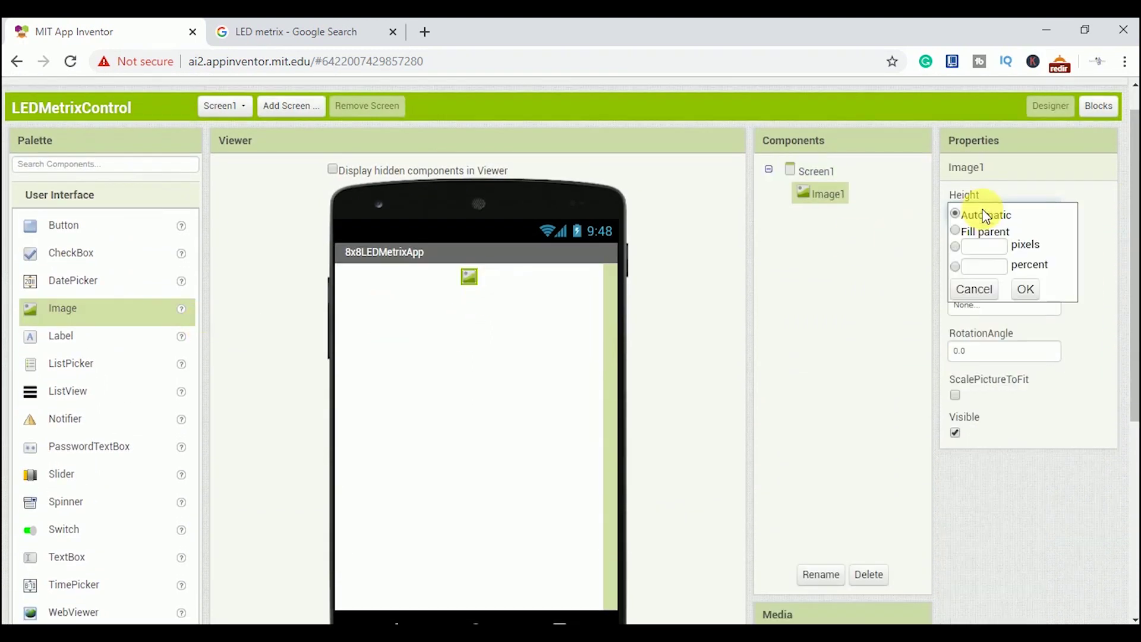
left_click(986, 244)
type("50")
left_click(1026, 289)
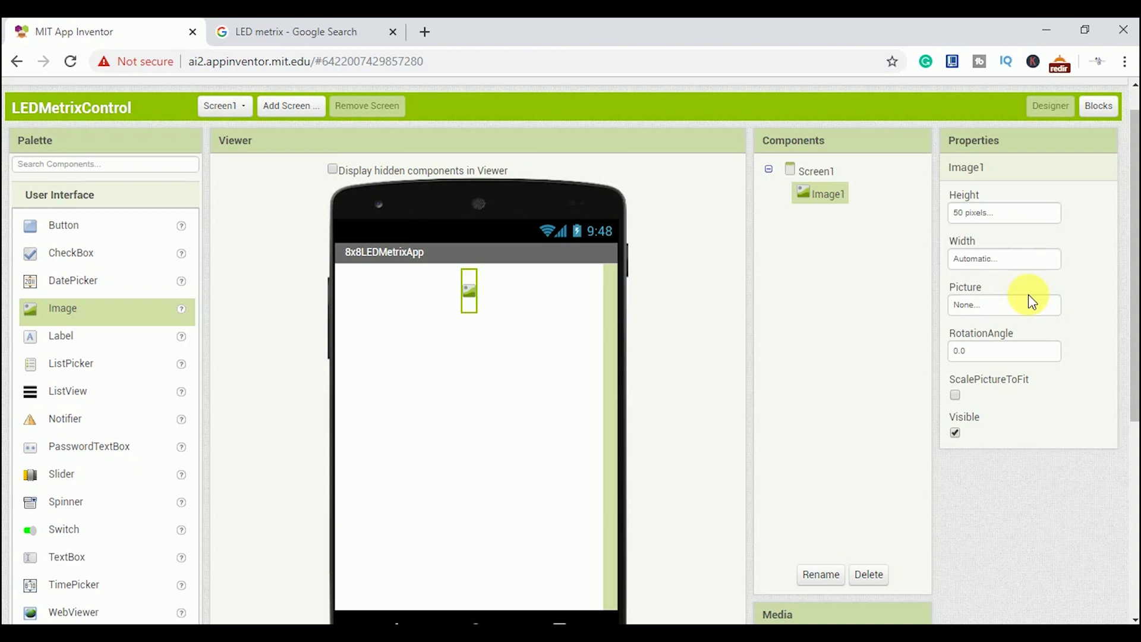
left_click(982, 315)
left_click(1028, 466)
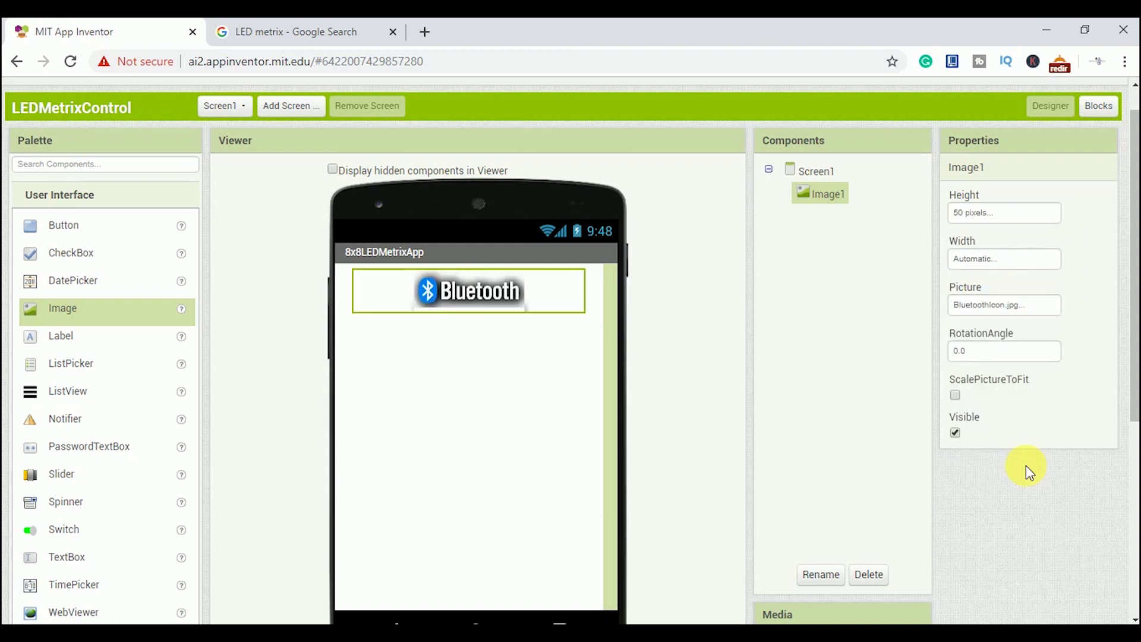
left_click(595, 284)
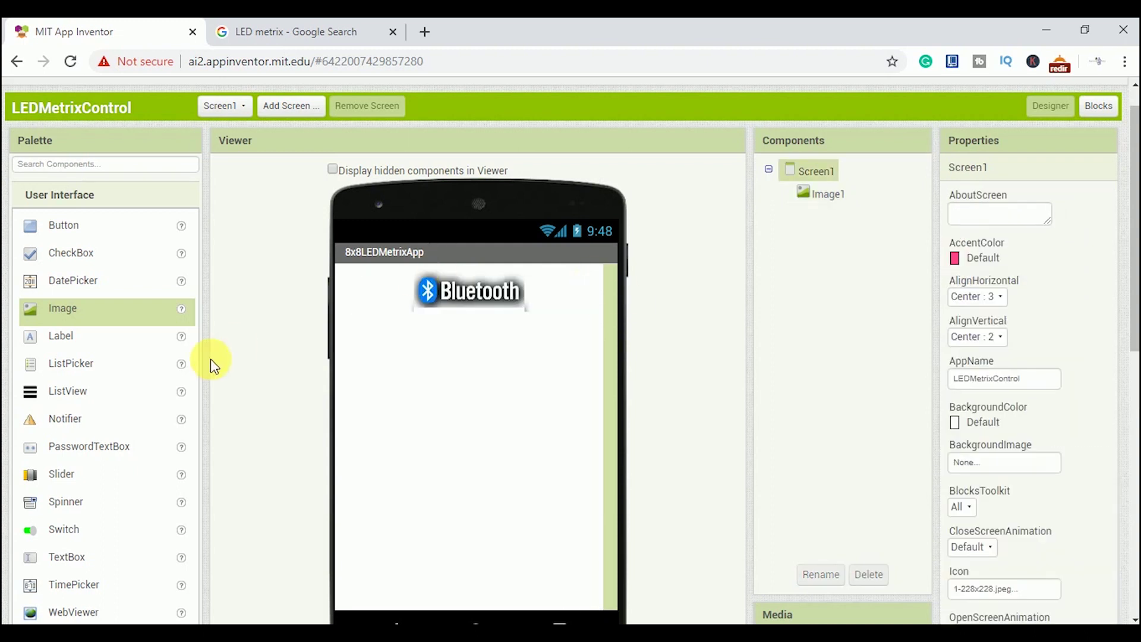
- Add a list picker below the image with a blue background, bold text and font size 20
mouse_move(89, 366)
left_mouse_down()
mouse_move(310, 375)
mouse_move(483, 334)
left_mouse_up()
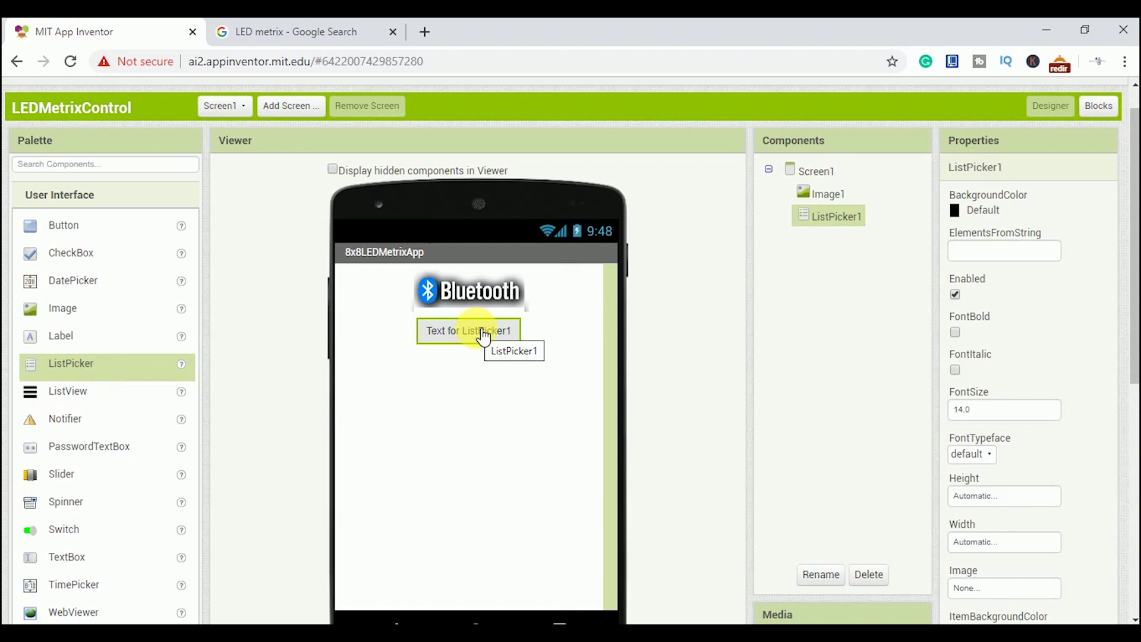
left_click(956, 209)
left_click(990, 275)
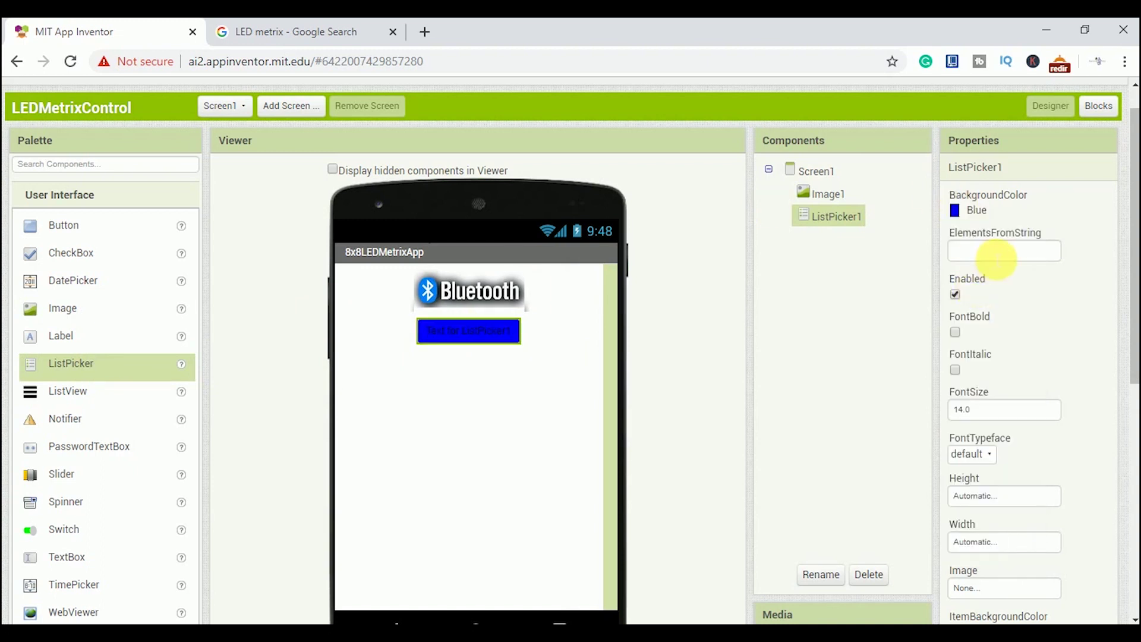
left_click(955, 332)
double_click(981, 409)
type("20")
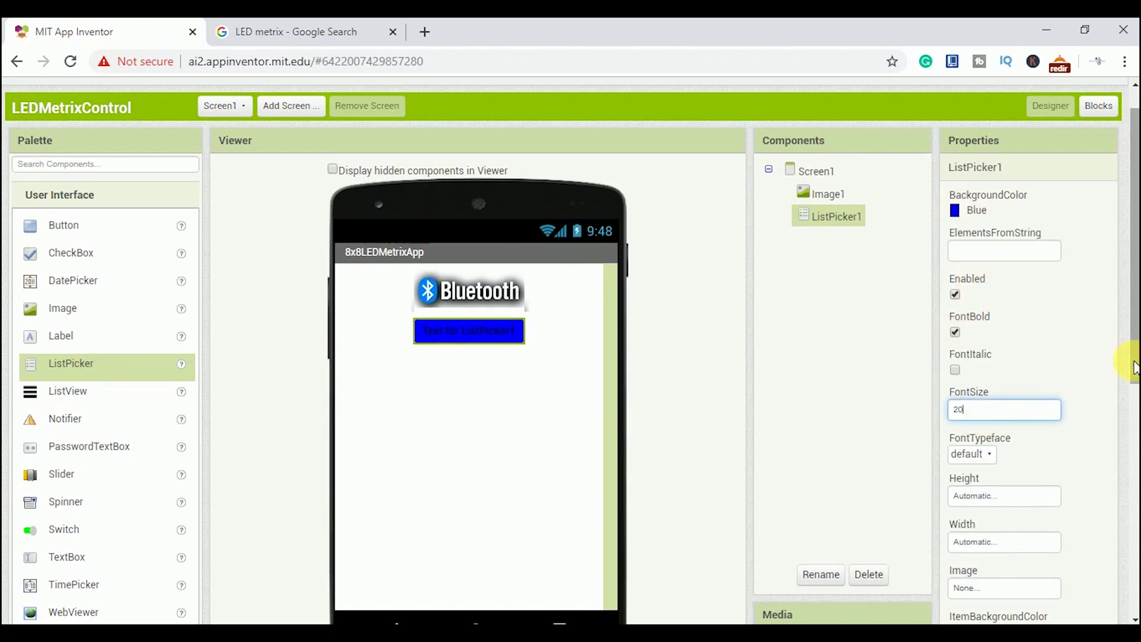
left_click_drag(1135, 366, 1134, 456)
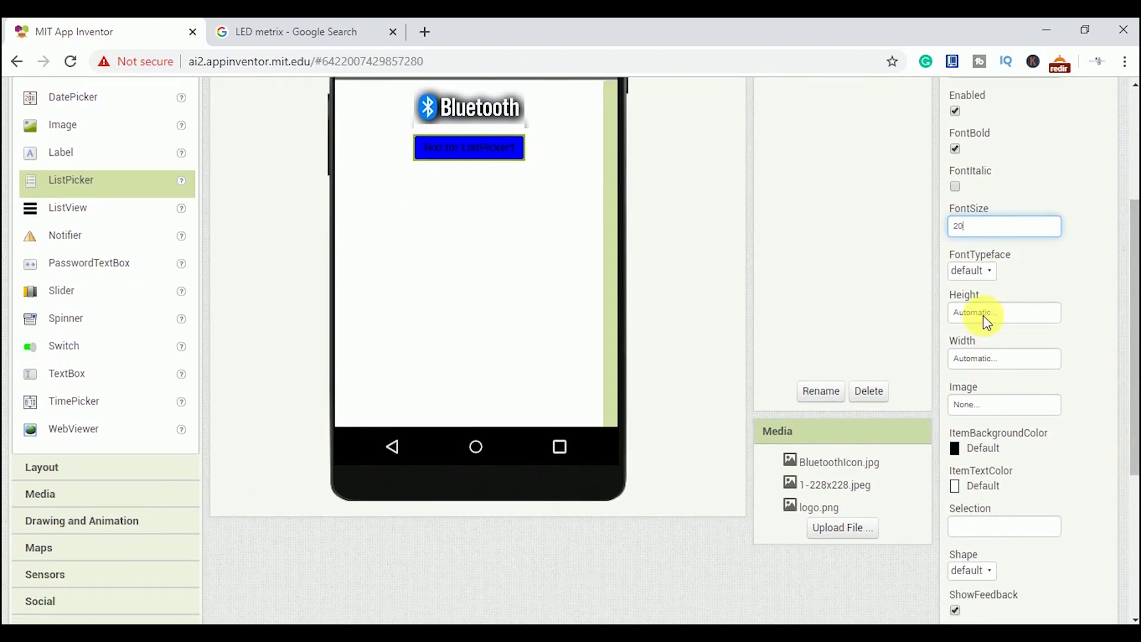
left_click(1006, 527)
left_click_drag(1133, 449, 1025, 536)
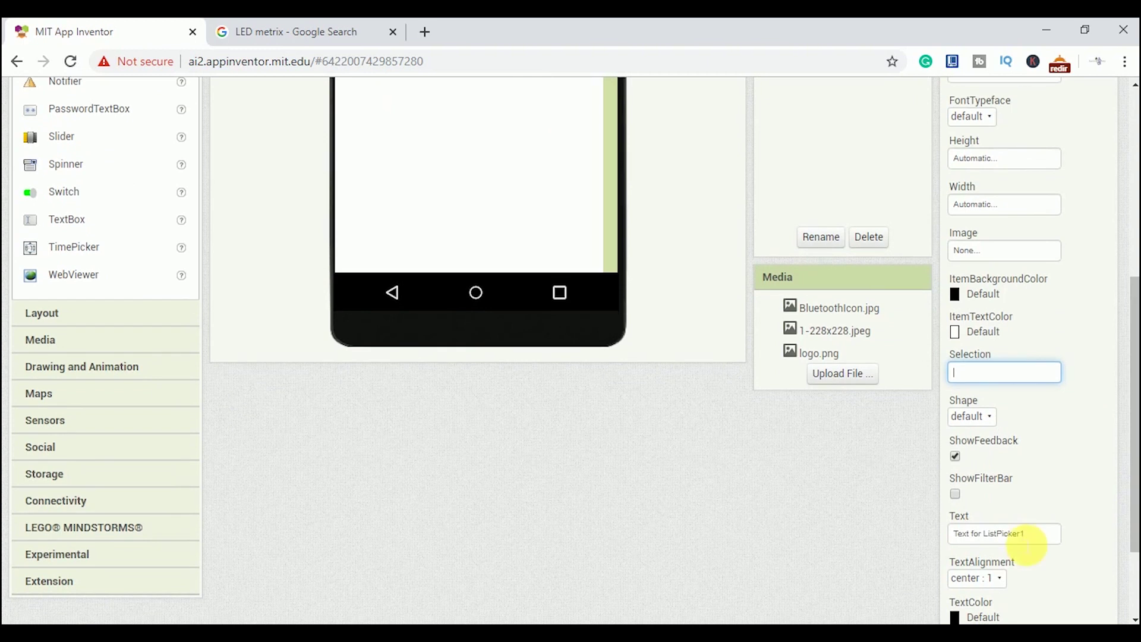
- Set the picker's text to 'Select Connection' and its width to Fill parent
left_click(1023, 535)
type("Select Connection")
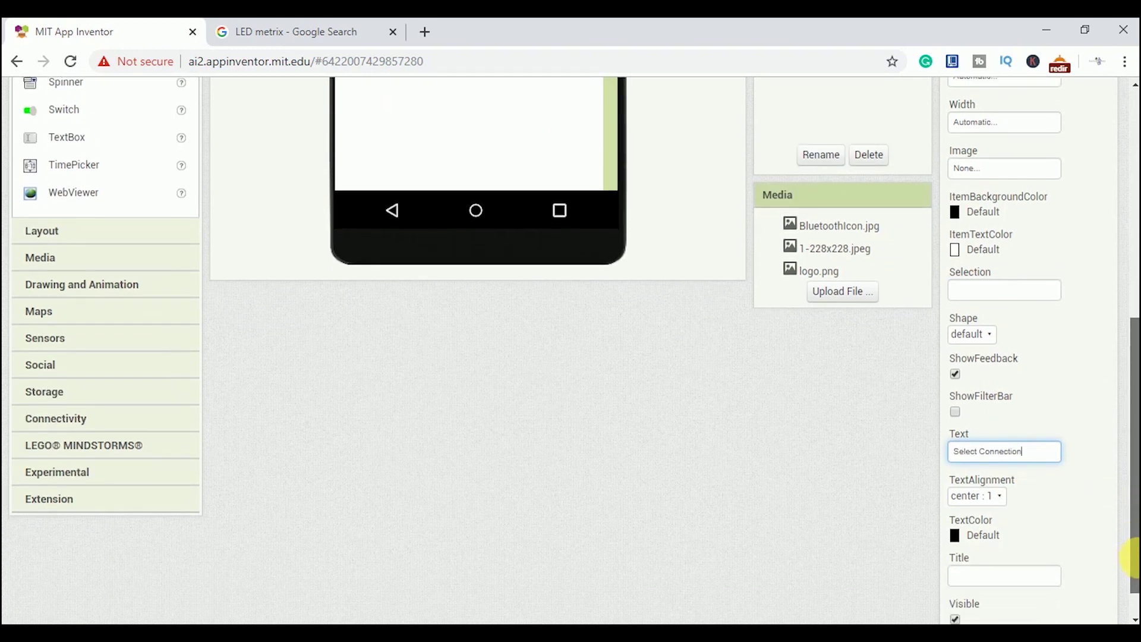
left_click_drag(1130, 535, 1115, 273)
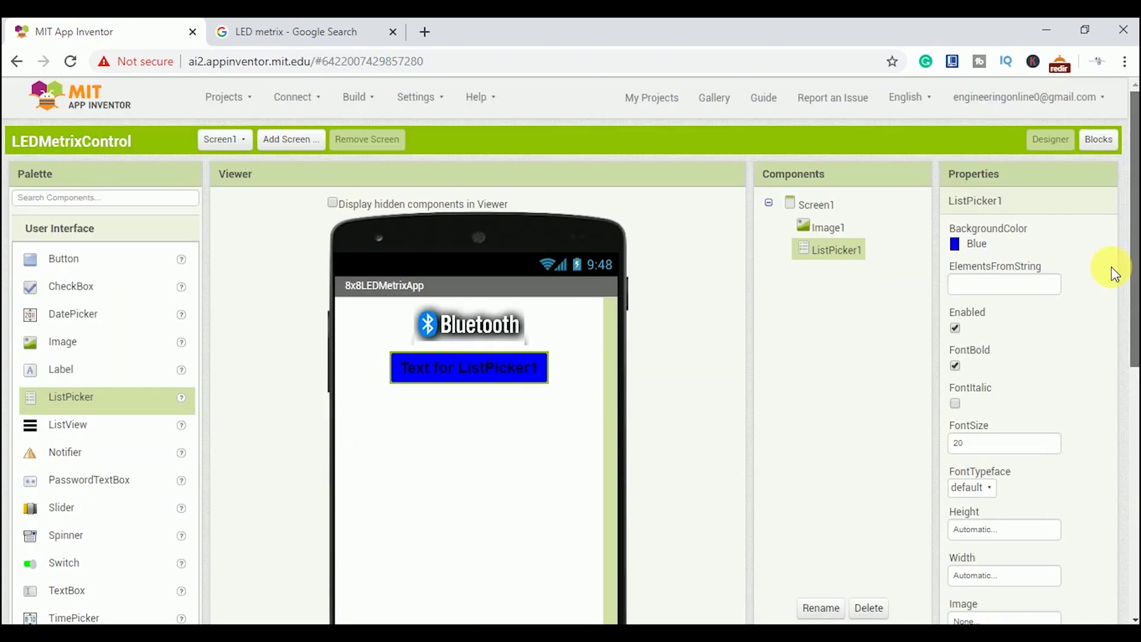
left_click(809, 400)
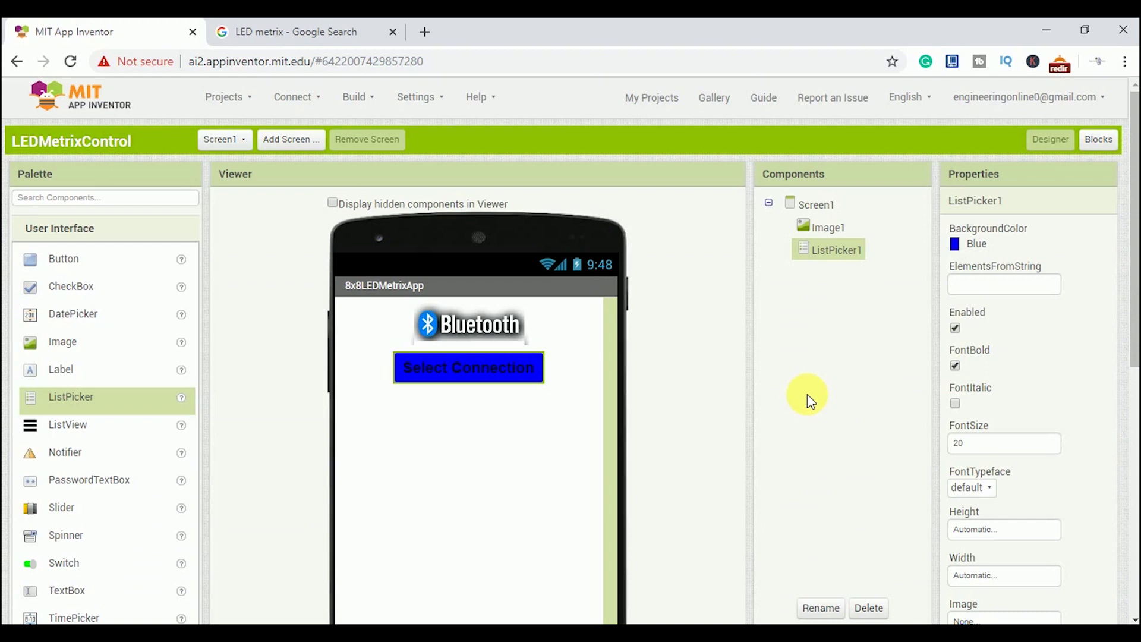
left_click(987, 575)
left_click(967, 545)
left_click(1026, 604)
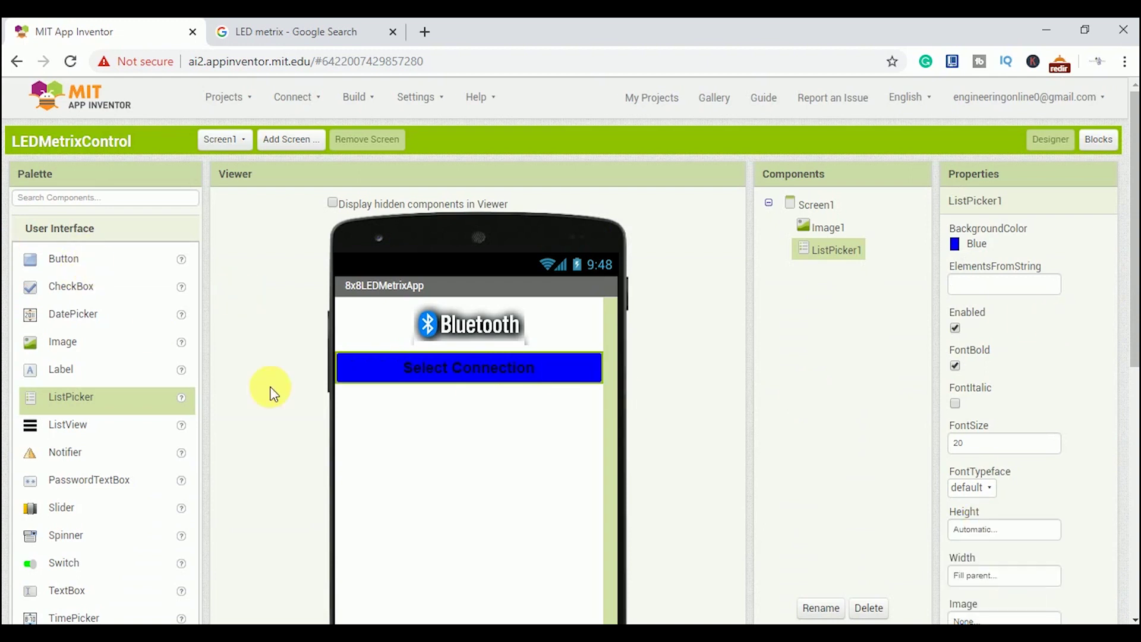
scroll(271, 389, "down", 3)
- Add a HorizontalArrangement below the picker, filling parent height and width
left_click(170, 550)
left_click_drag(120, 151, 476, 288)
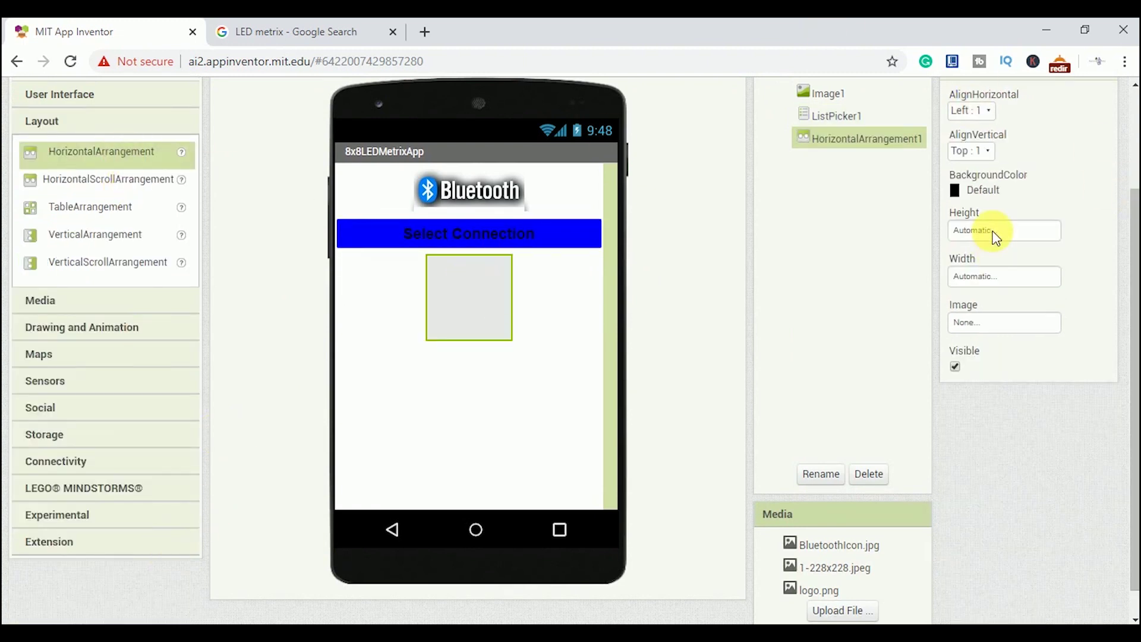
left_click(990, 234)
left_click(1026, 308)
left_click(1005, 276)
left_click(1024, 355)
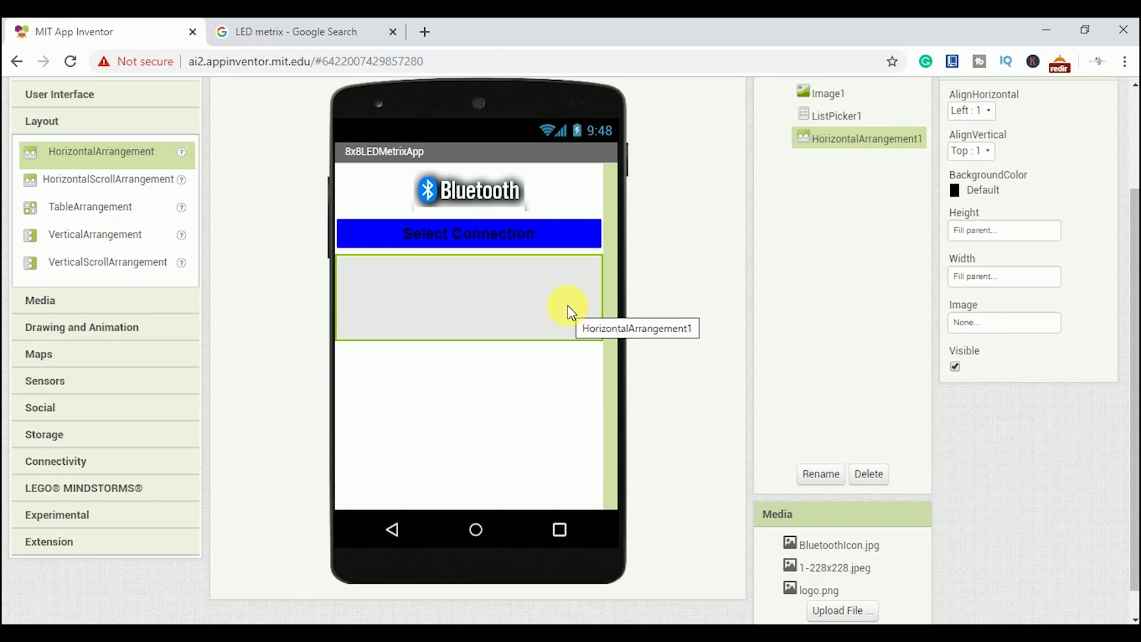
- Place a bold, full-width label inside the arrangement
left_click(98, 94)
left_click_drag(60, 235, 463, 286)
left_click(956, 147)
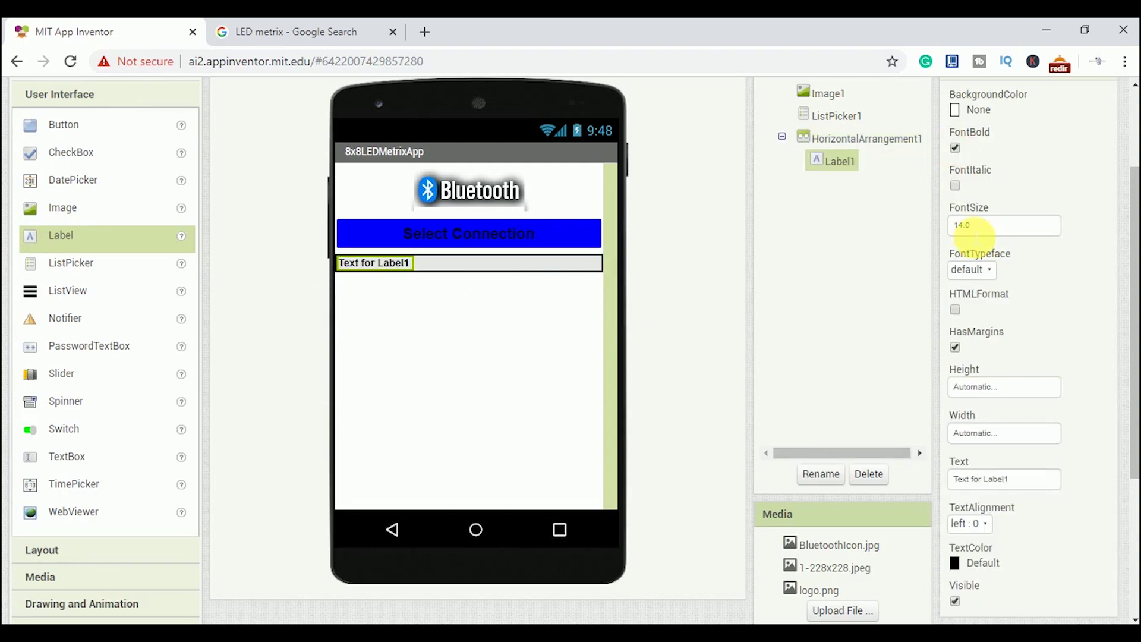
left_click(1004, 433)
left_click(958, 452)
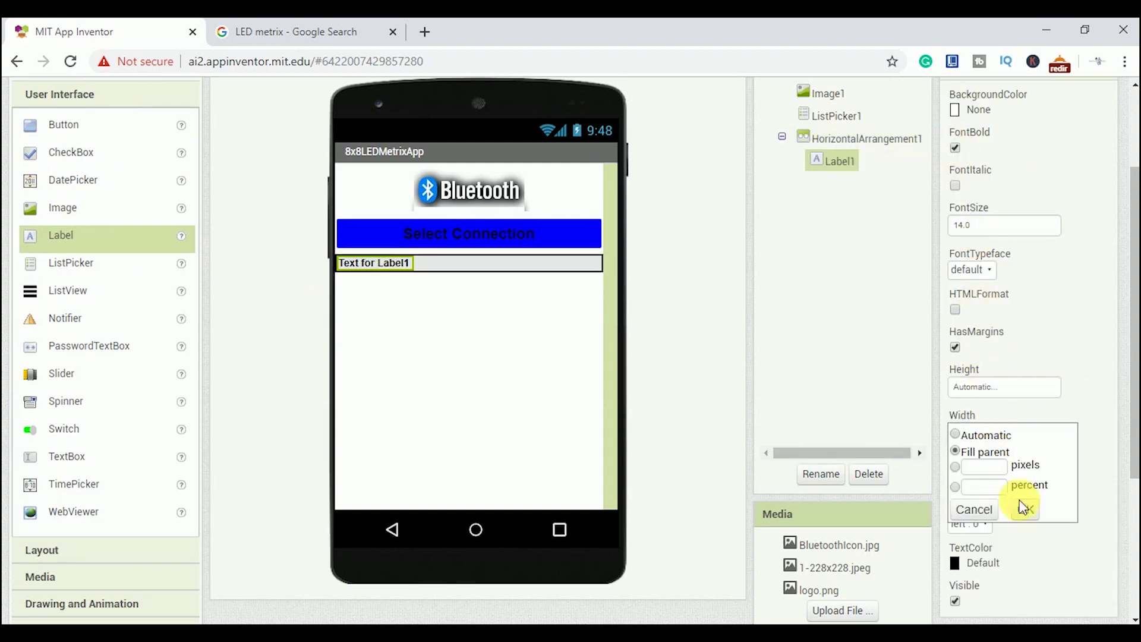
left_click(1032, 508)
- Set the label text to 'Not Connected', centre it, and rename it Connected
left_click(1014, 481)
type("Not")
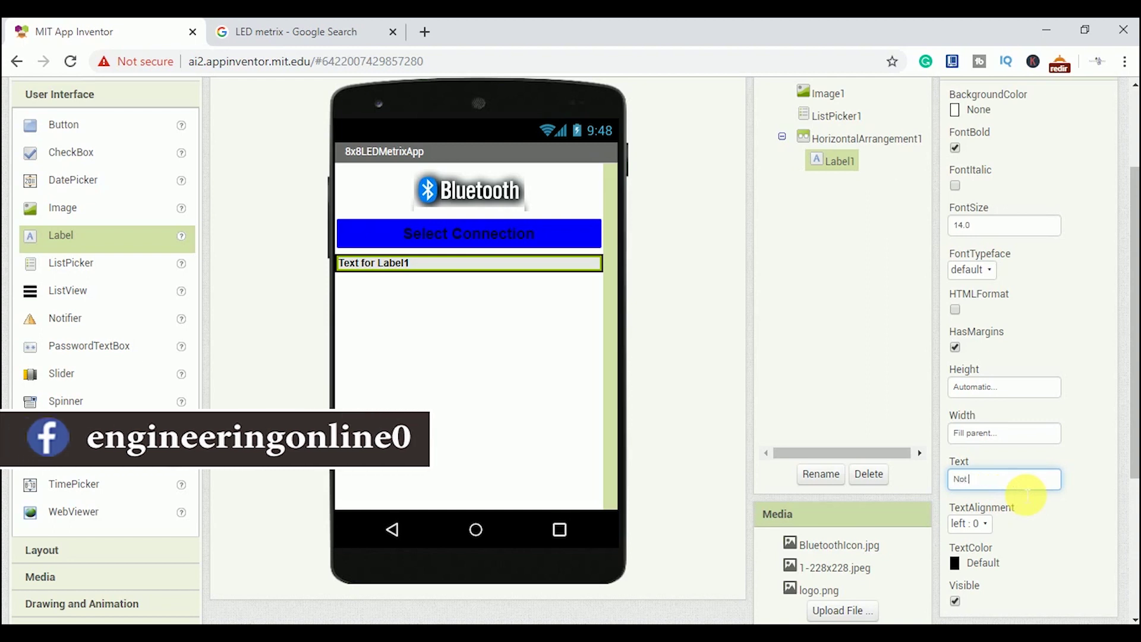
type(" Connected")
left_click(968, 524)
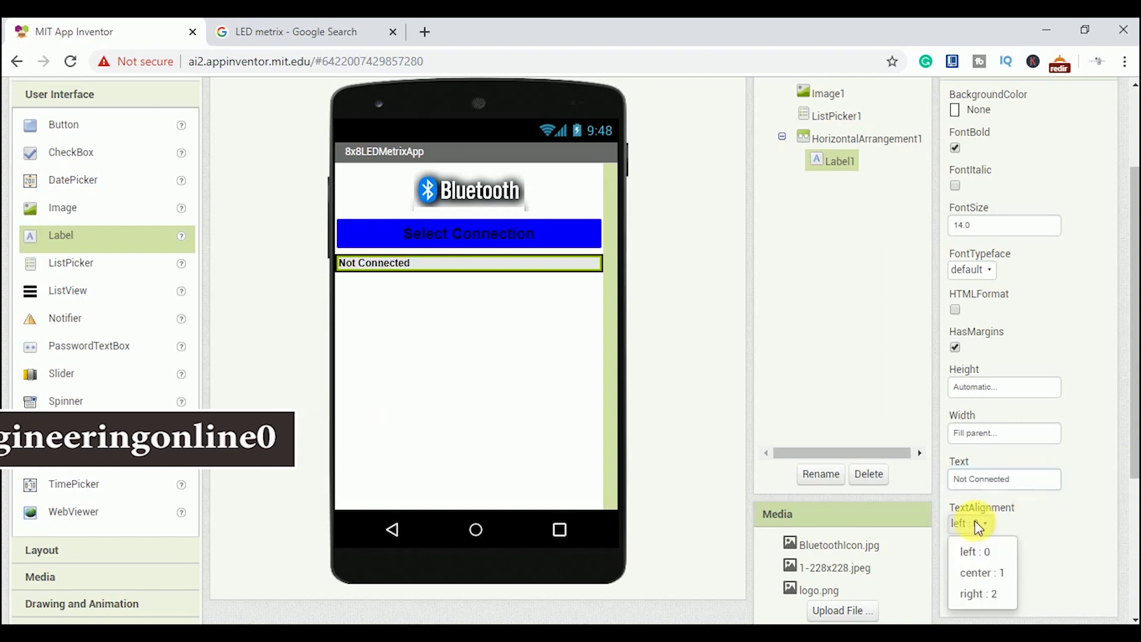
left_click(972, 571)
left_click_drag(1135, 478, 1134, 428)
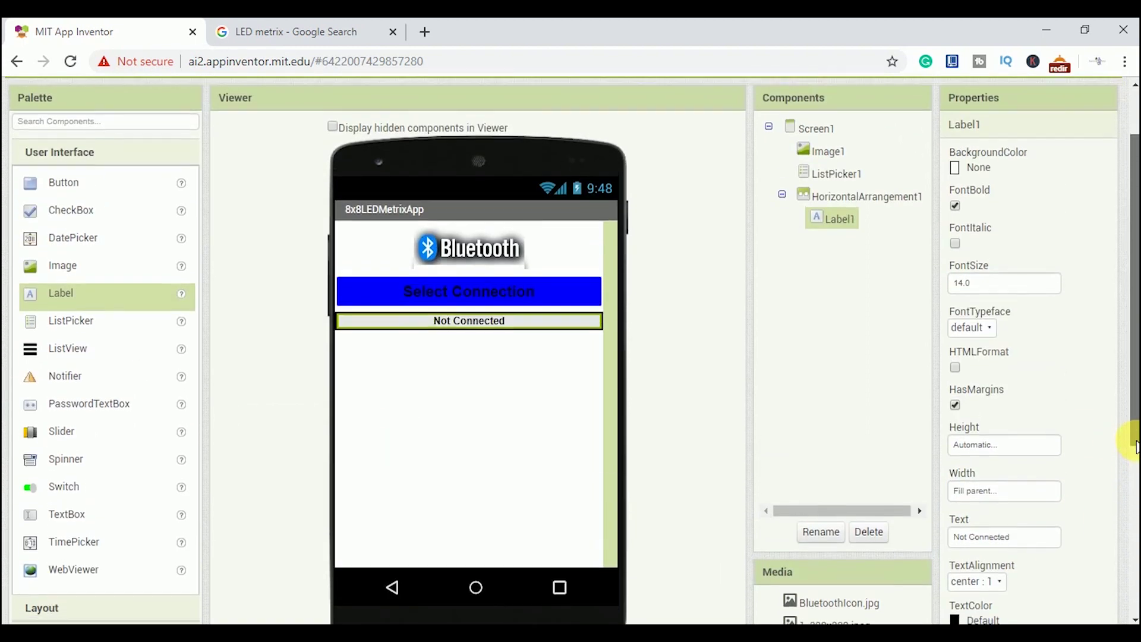
left_click(828, 532)
type("Connected")
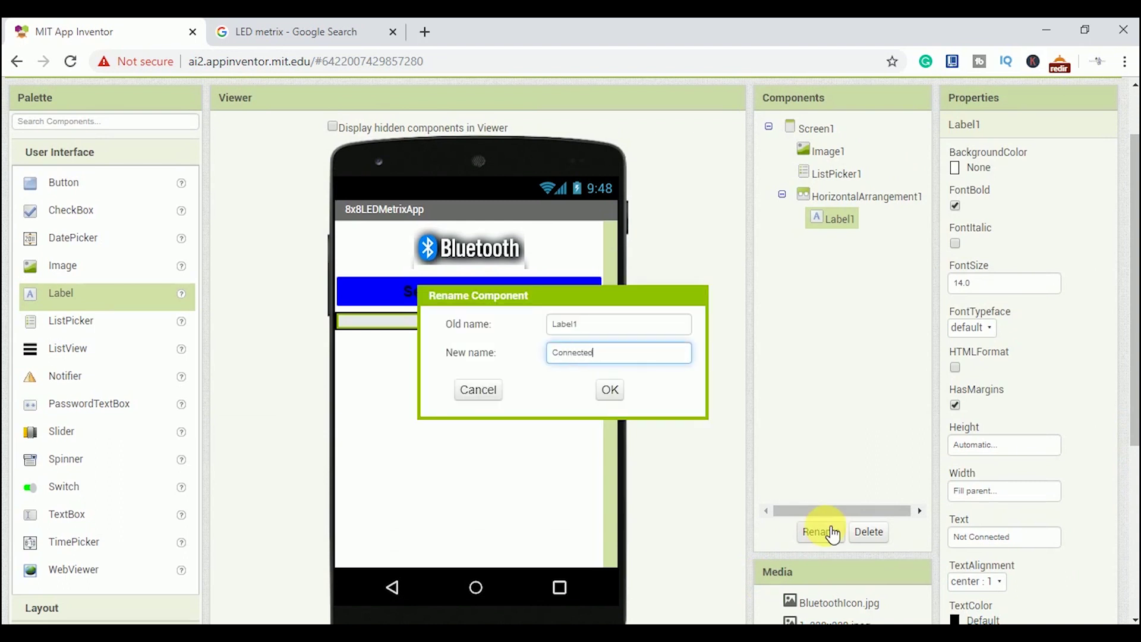
left_click(608, 388)
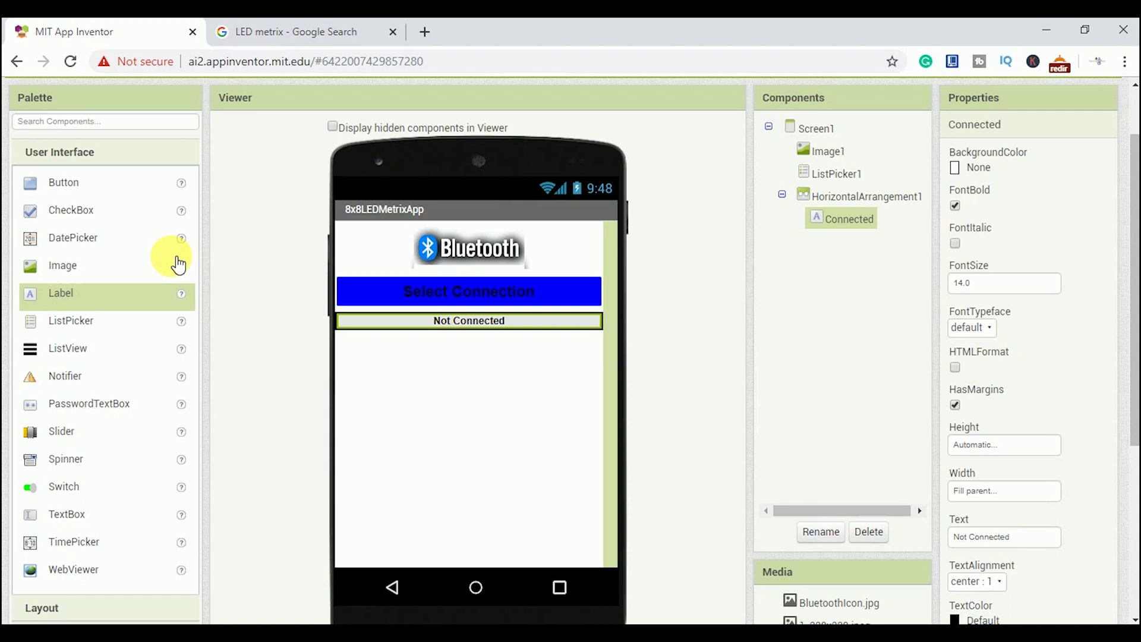
scroll(191, 458, "down", 1)
left_click(53, 538)
mouse_move(101, 141)
left_mouse_down()
mouse_move(410, 283)
mouse_move(481, 304)
left_mouse_up()
- Centre HorizontalArrangement2 both ways, with 10 percent height and fill-parent width
left_click(971, 99)
left_click(964, 138)
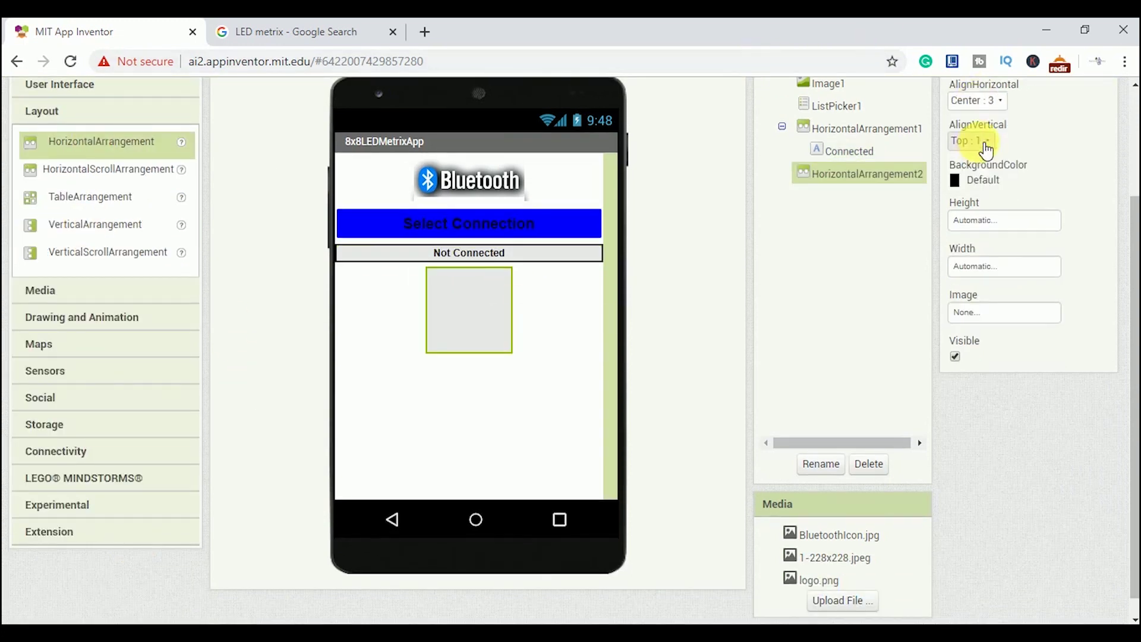
left_click(981, 183)
left_click(996, 226)
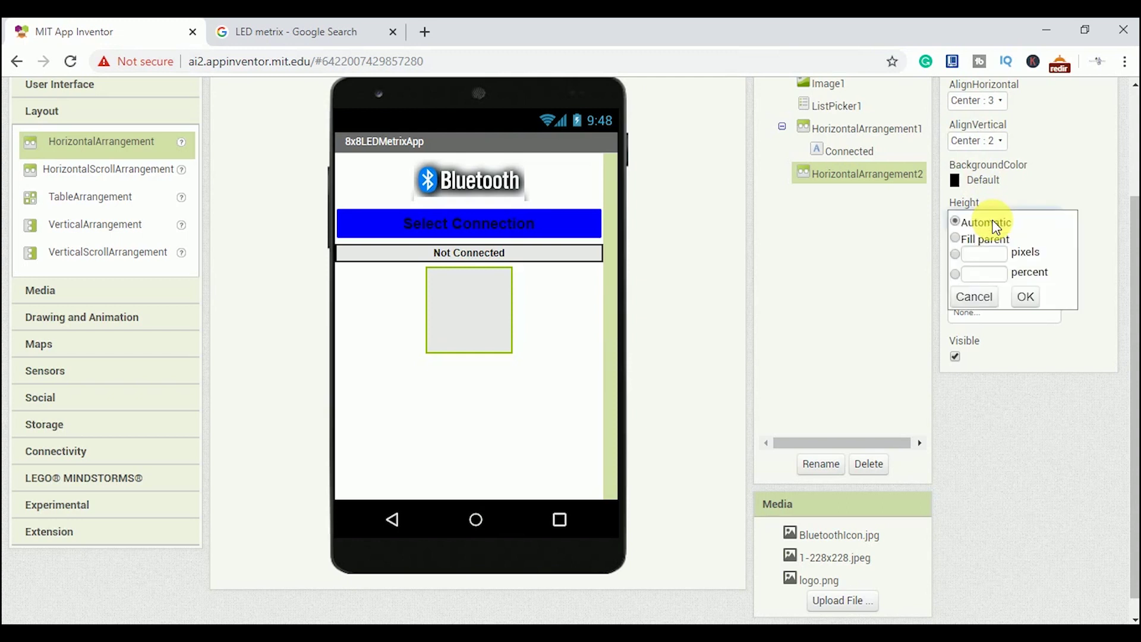
left_click(981, 272)
type("10")
left_click(1024, 295)
left_click(990, 266)
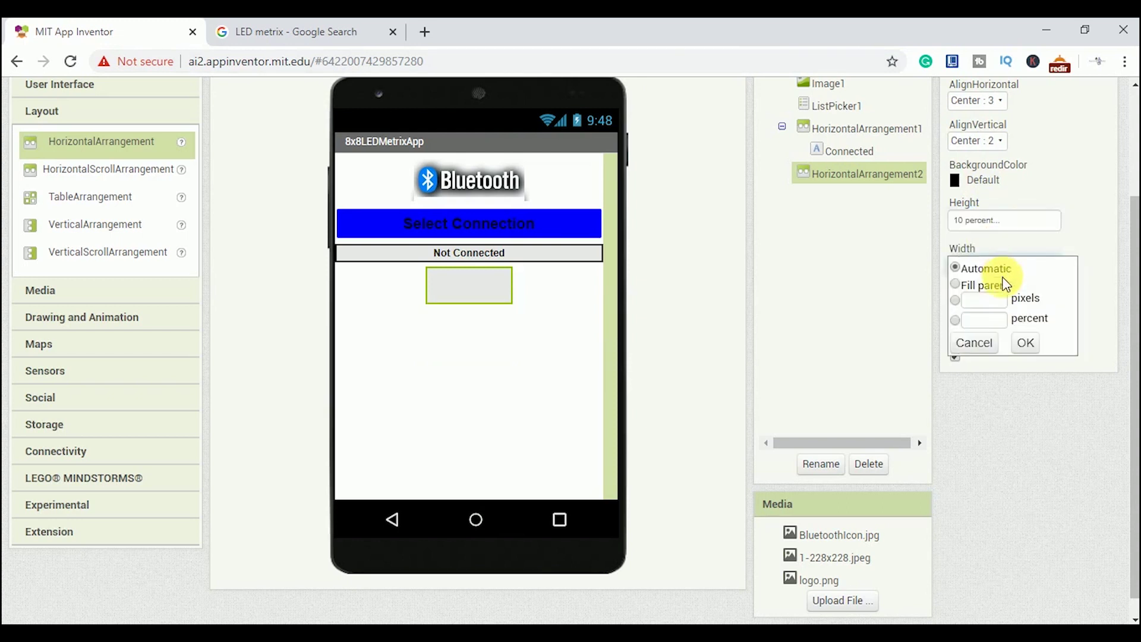
left_click(1006, 285)
left_click(1026, 343)
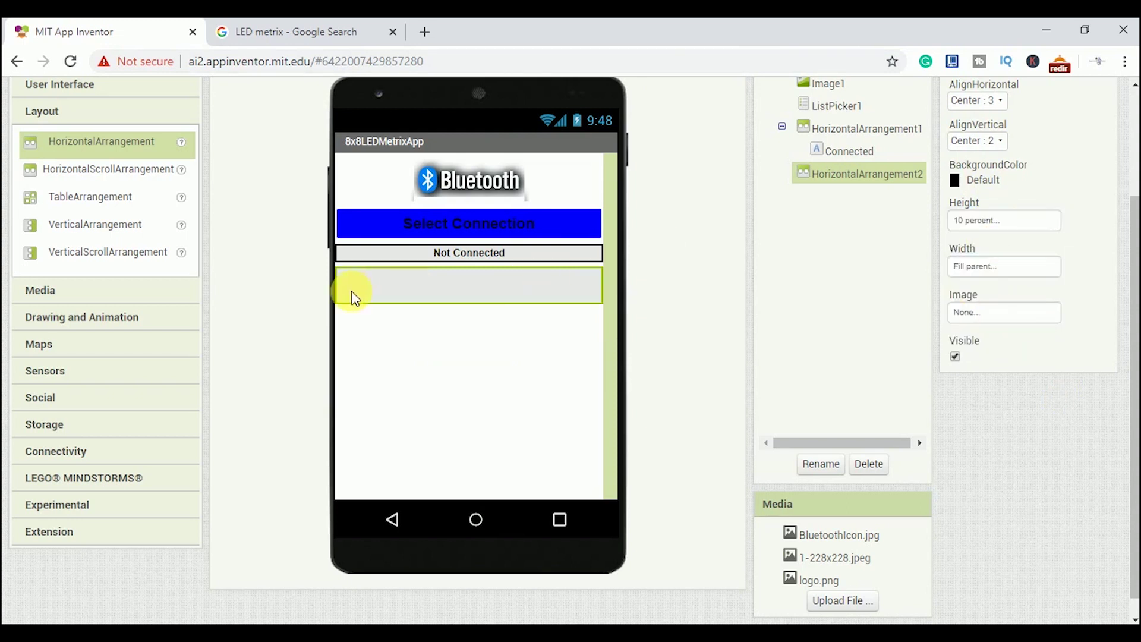
- Add a TextBox inside the arrangement with the hint 'Type Something..'
left_click(148, 94)
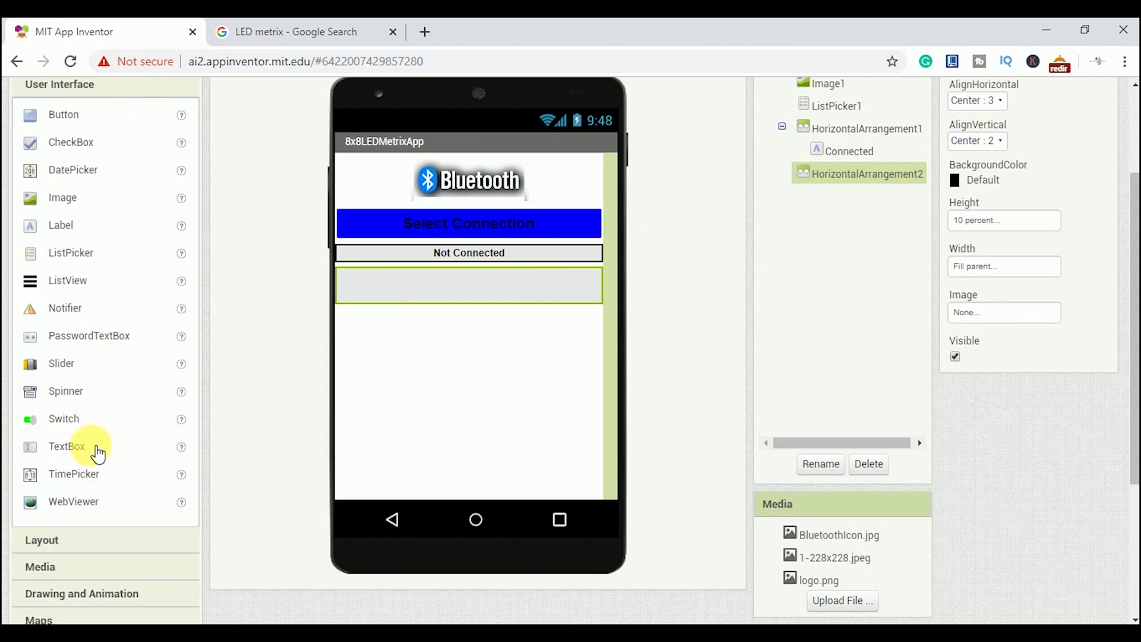
left_click_drag(89, 442, 439, 288)
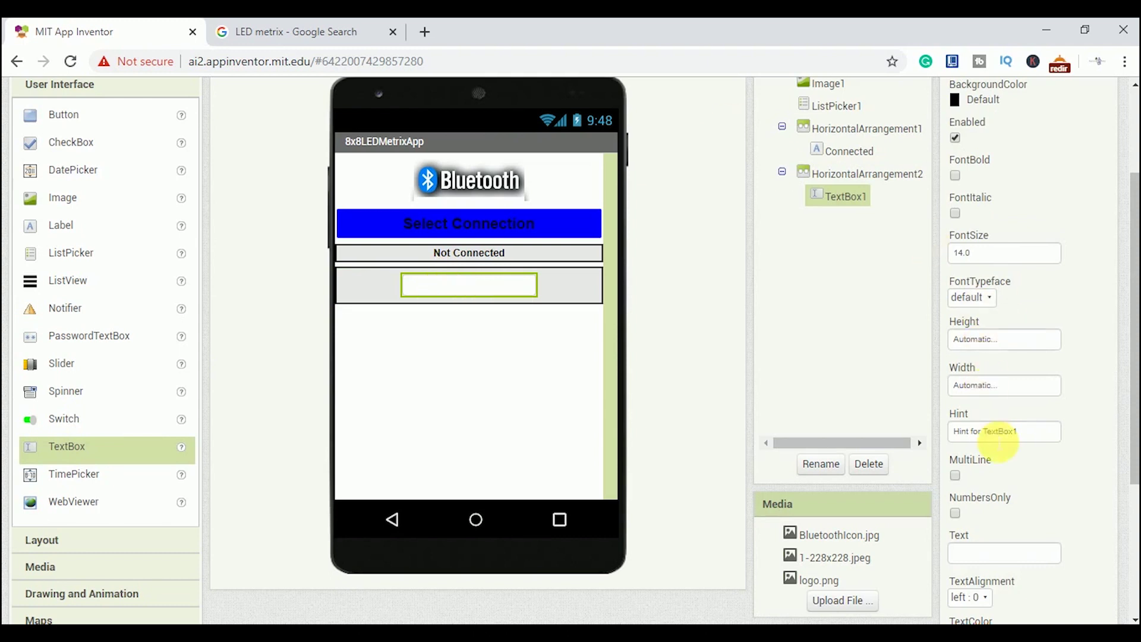
left_click(1000, 439)
type("Type Something")
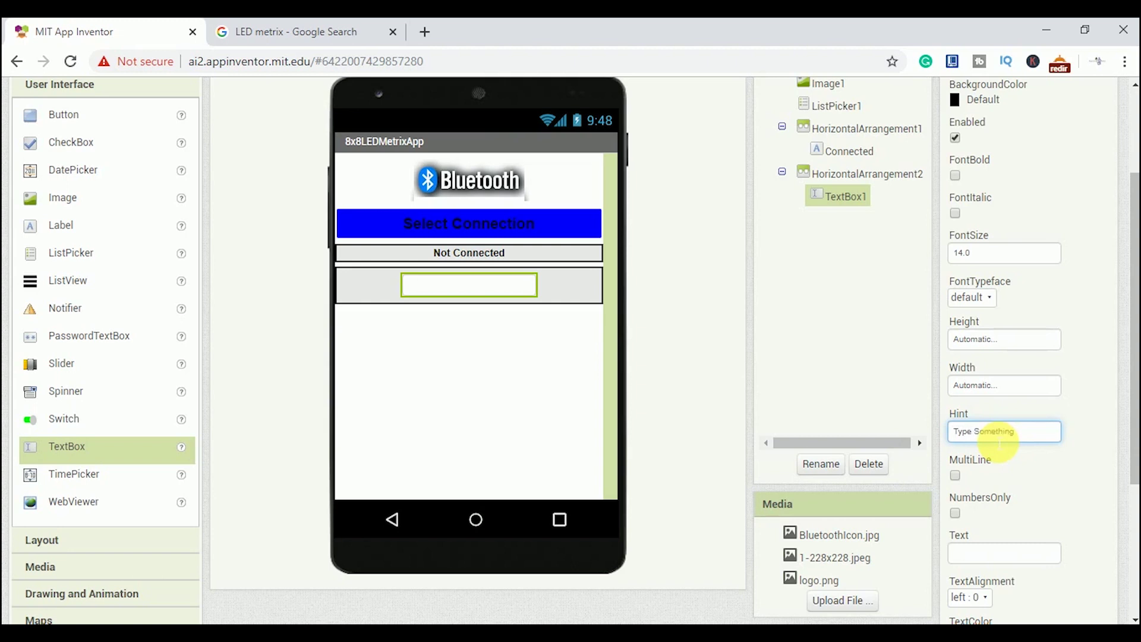
type("..")
left_click(1034, 488)
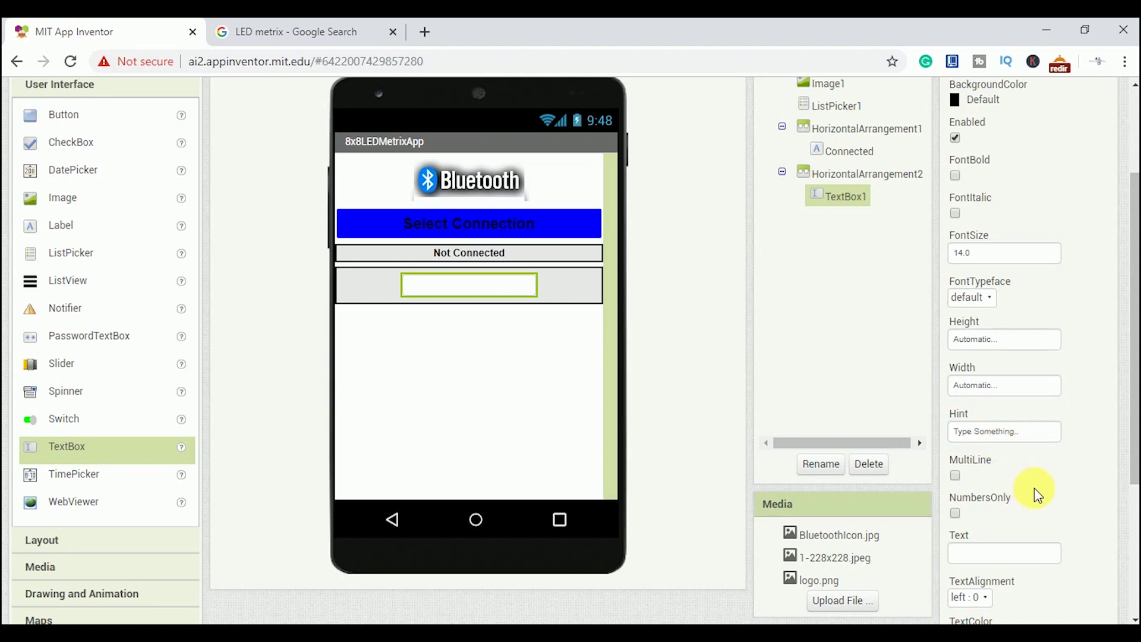
scroll(1035, 488, "down", 1)
scroll(1034, 487, "down", 1)
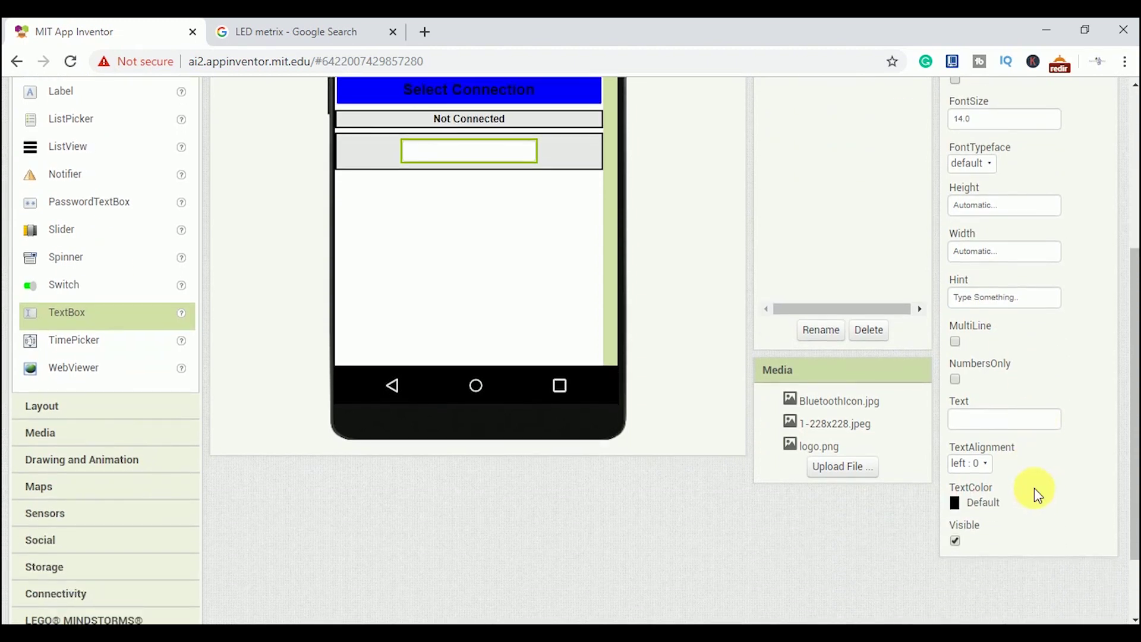
scroll(1034, 488, "up", 3)
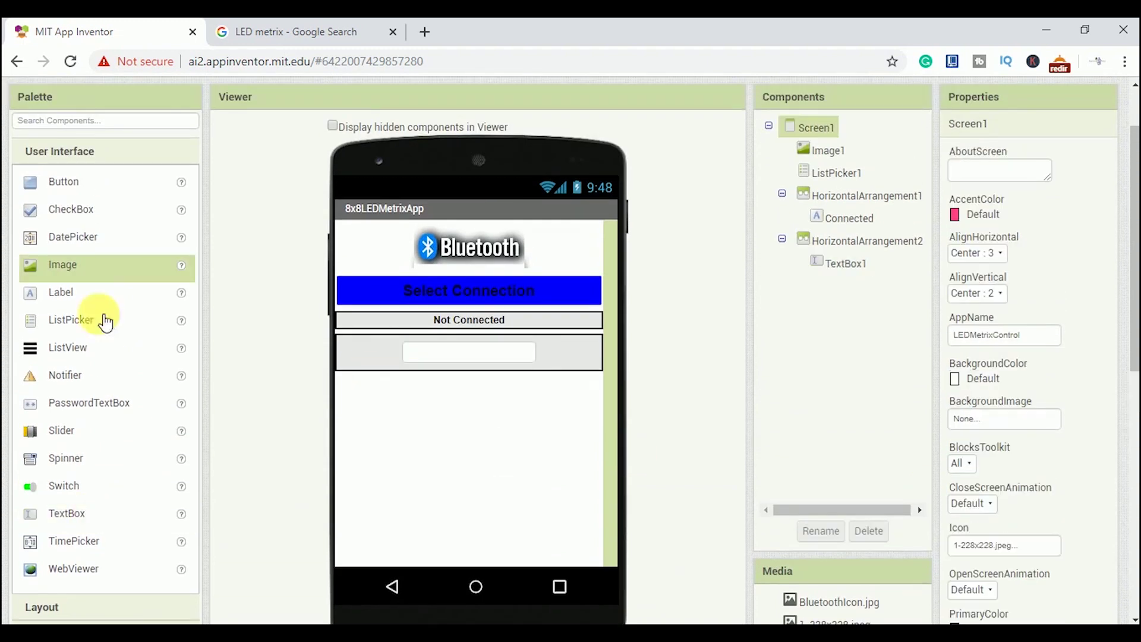
- Add a button beside the text box, name it Send_Button, and make it bold
mouse_move(62, 181)
left_mouse_down()
mouse_move(458, 294)
mouse_move(575, 349)
left_mouse_up()
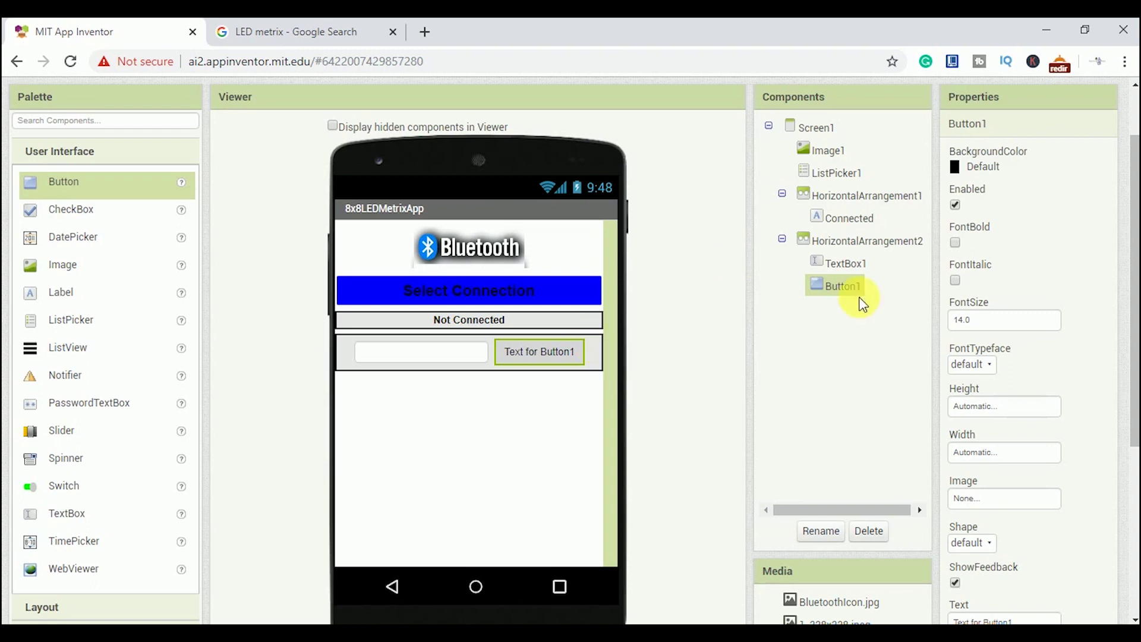
left_click(821, 531)
type("SendButton")
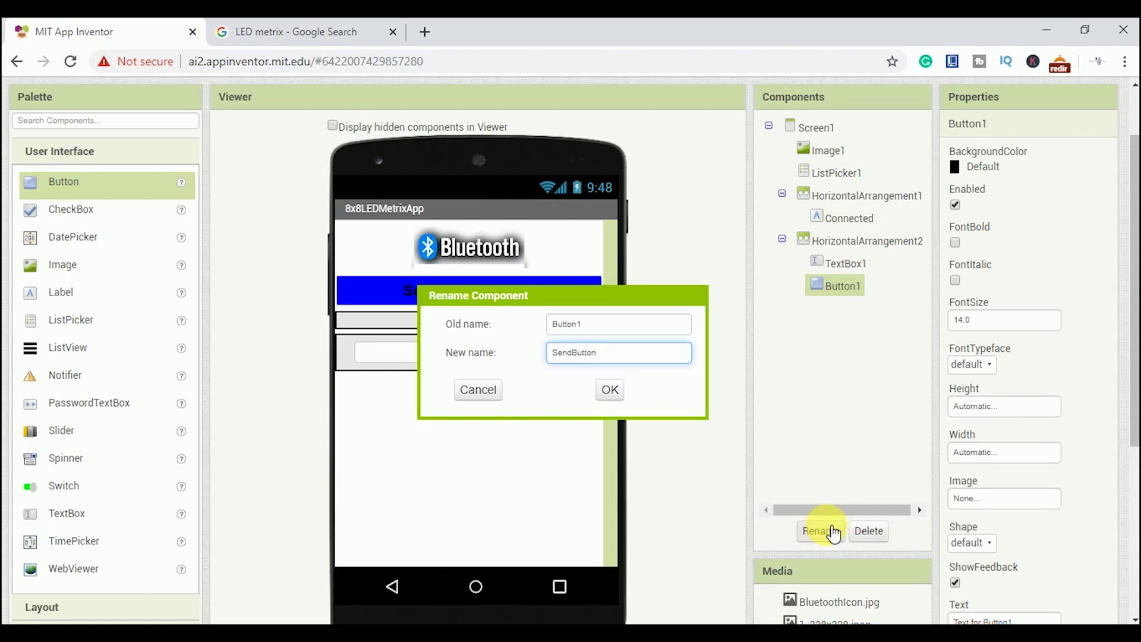
key("ctrl+a")
type("Send_Button")
left_click(612, 393)
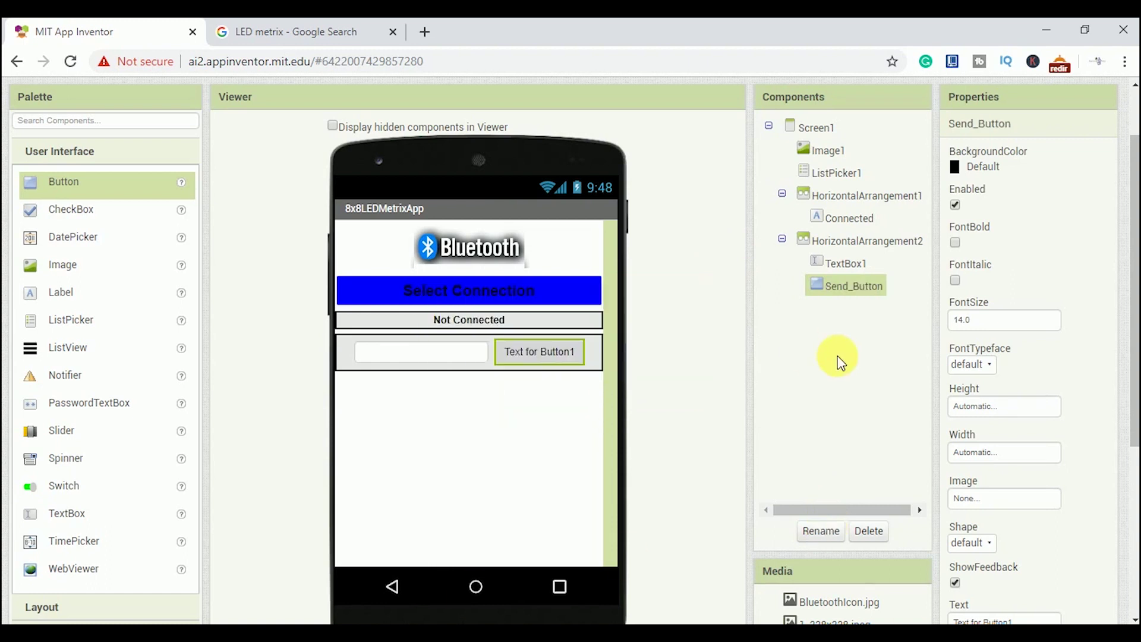
left_click(955, 242)
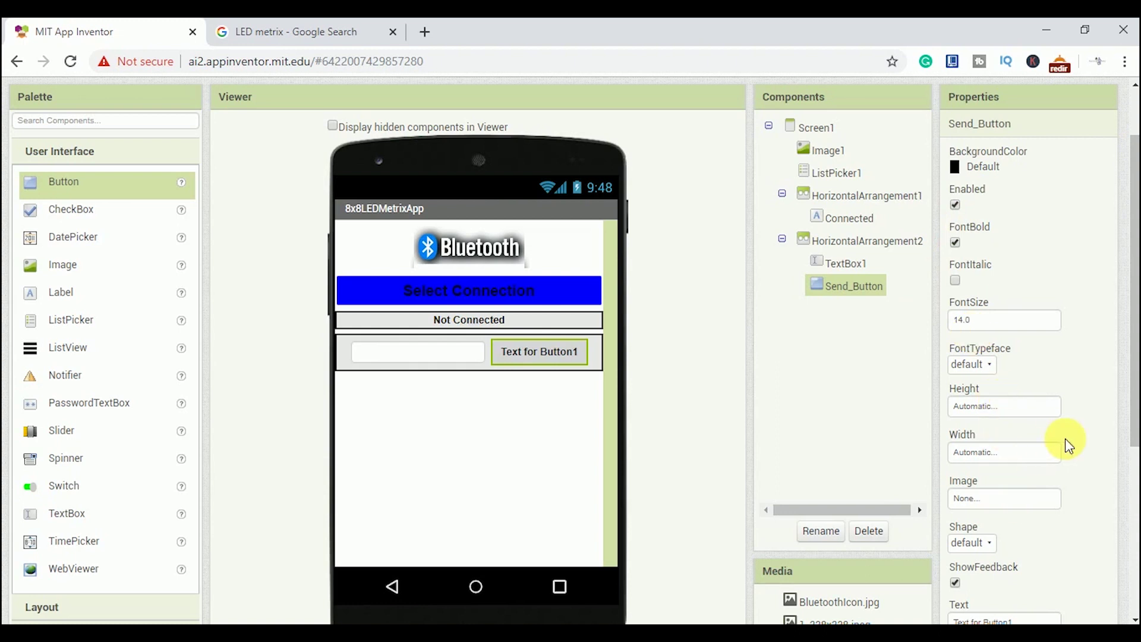
scroll(1133, 396, "down", 1)
- Set the button's text to Send and its background colour to Gray
left_click(985, 526)
type("S")
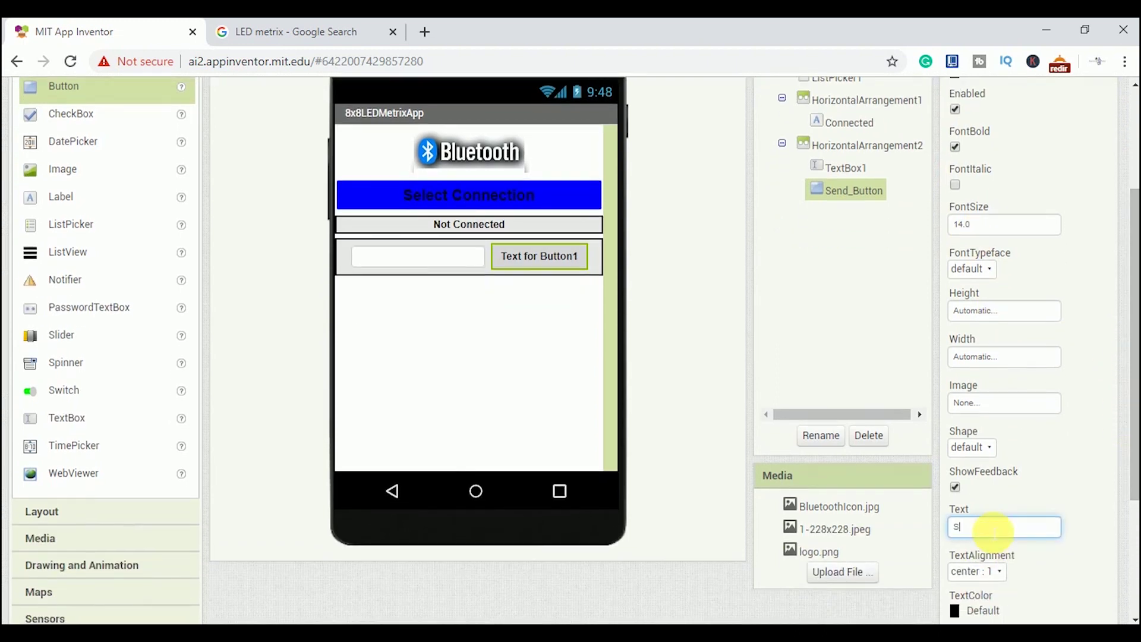
type("end")
left_click(1050, 580)
scroll(990, 241, "up", 2)
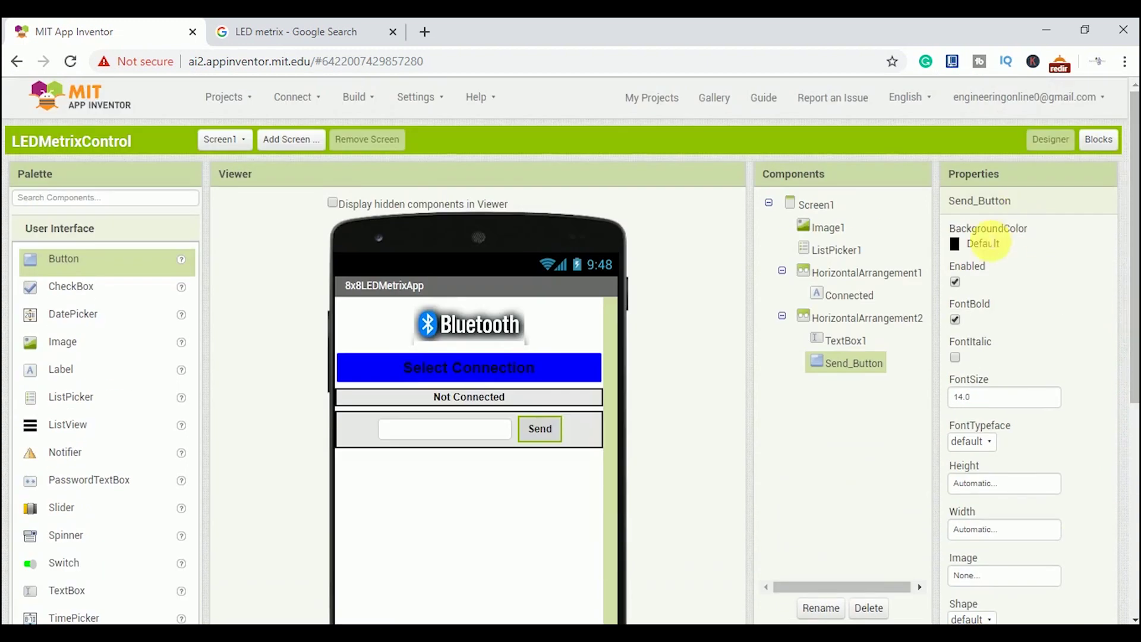
left_click(990, 244)
left_click(989, 395)
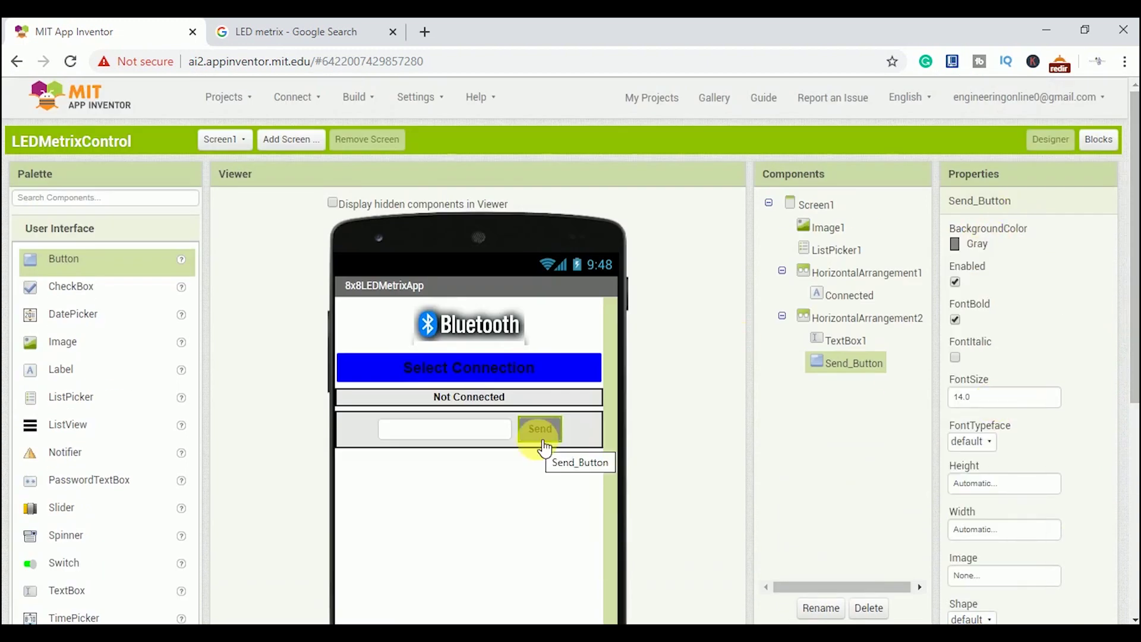
left_click(541, 474)
scroll(284, 355, "down", 1)
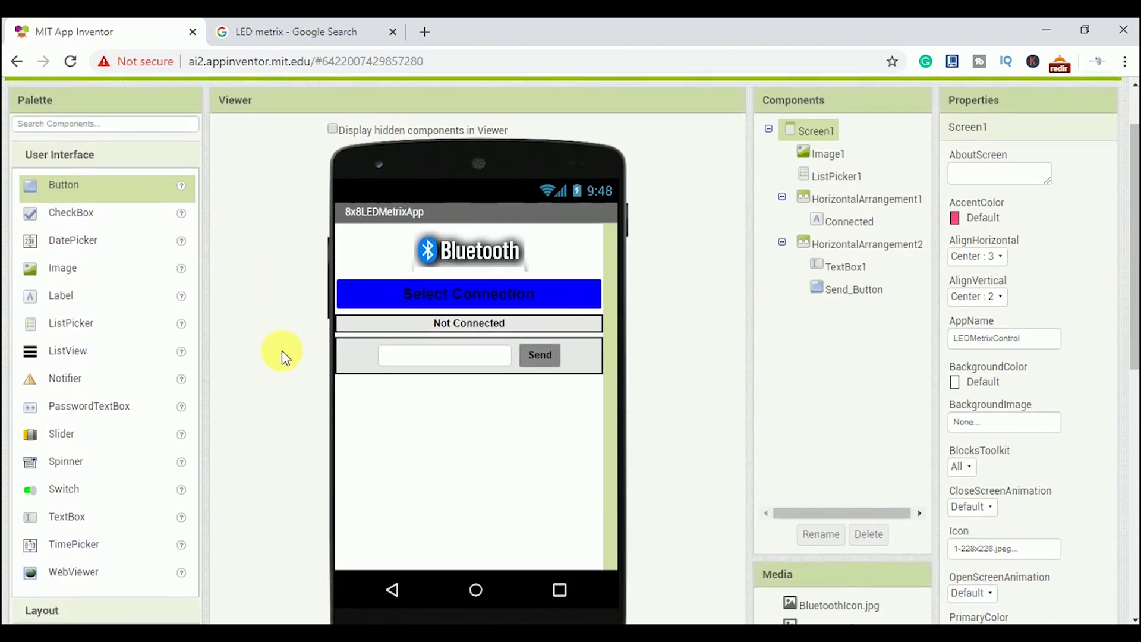
scroll(284, 355, "down", 1)
left_click(89, 551)
left_click_drag(174, 154, 477, 346)
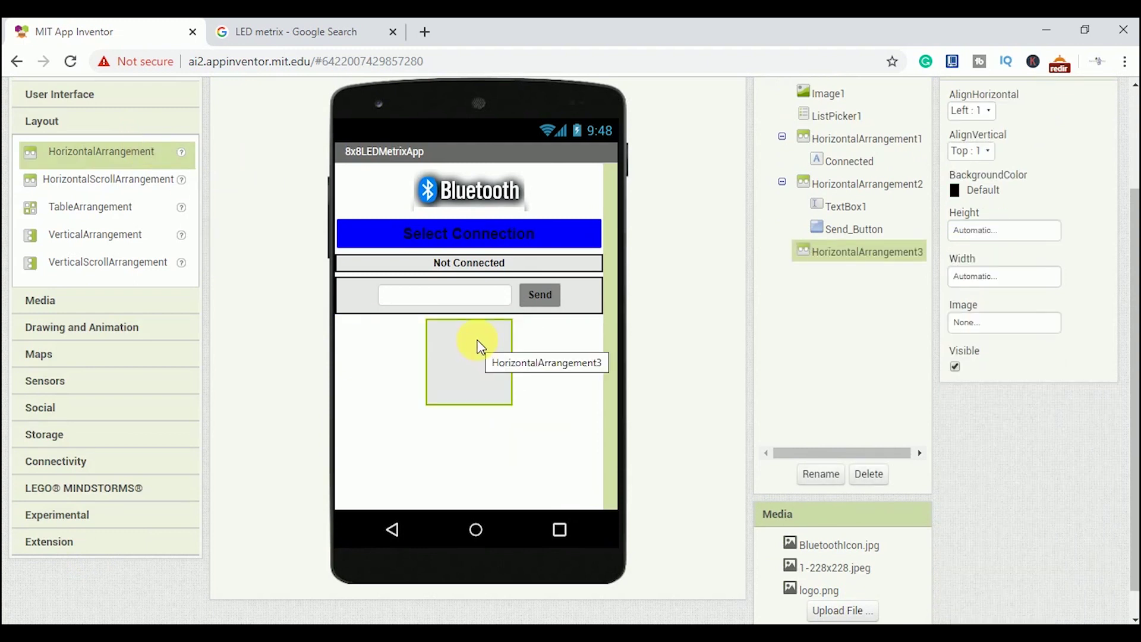
- Make HorizontalArrangement3 full width and add a full-width, centre-aligned label inside it
left_click(972, 276)
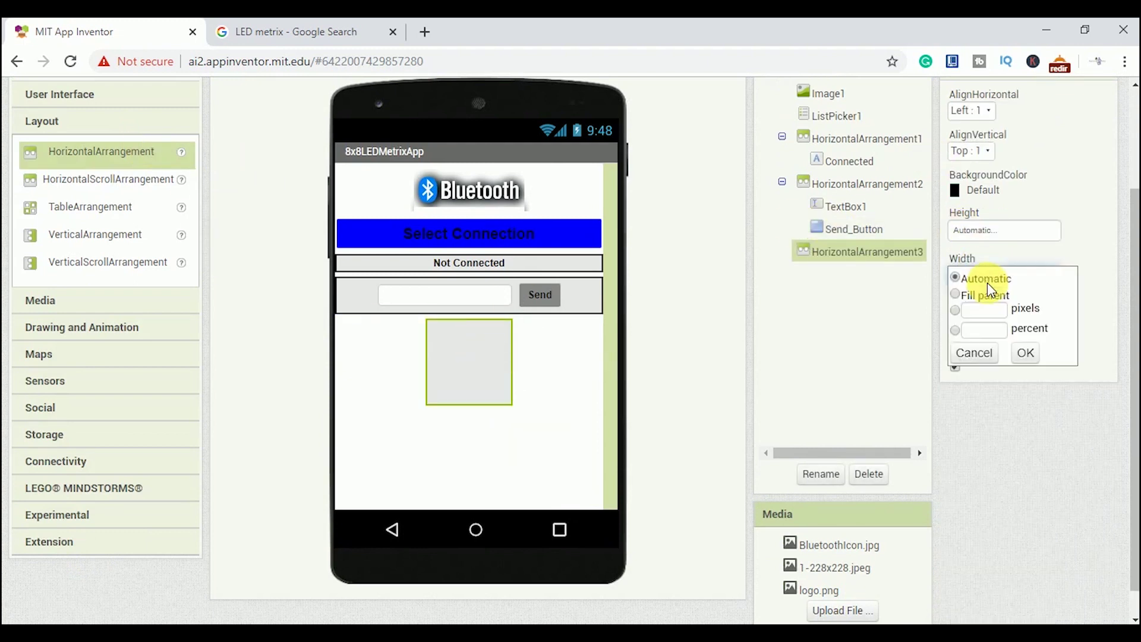
left_click(955, 294)
left_click(1026, 354)
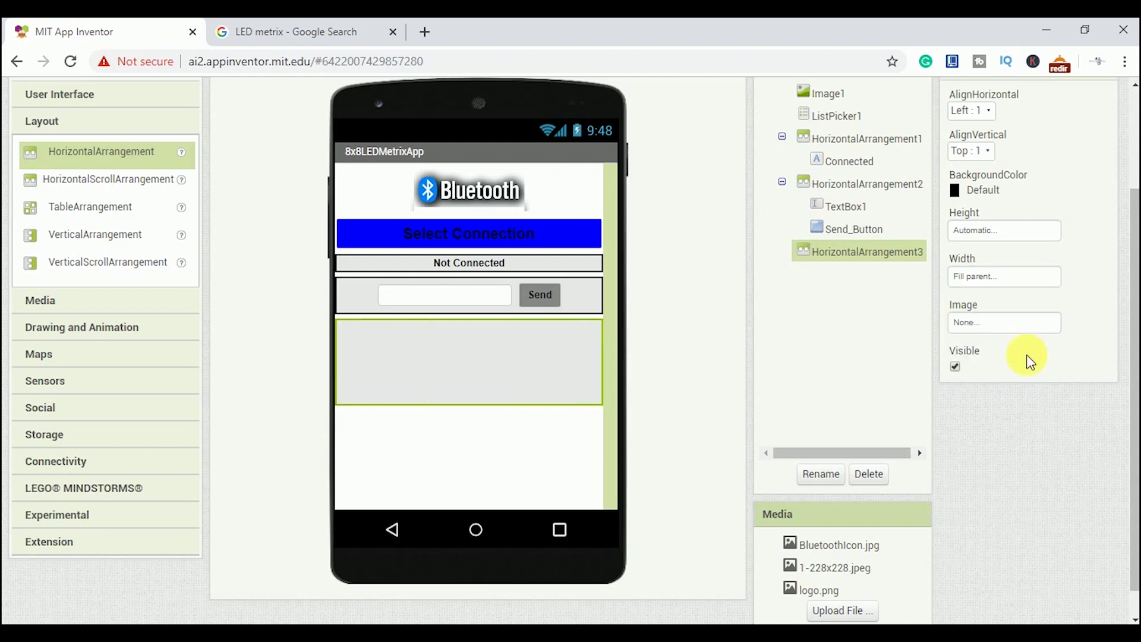
left_click(59, 94)
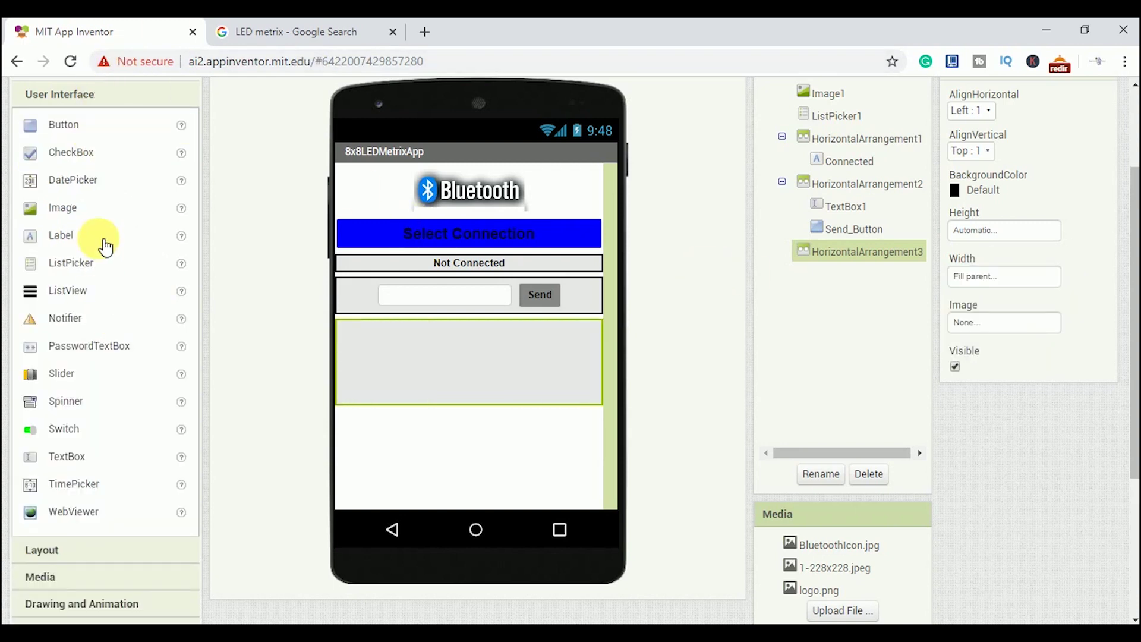
mouse_move(102, 235)
left_mouse_down()
mouse_move(144, 269)
mouse_move(510, 378)
left_mouse_up()
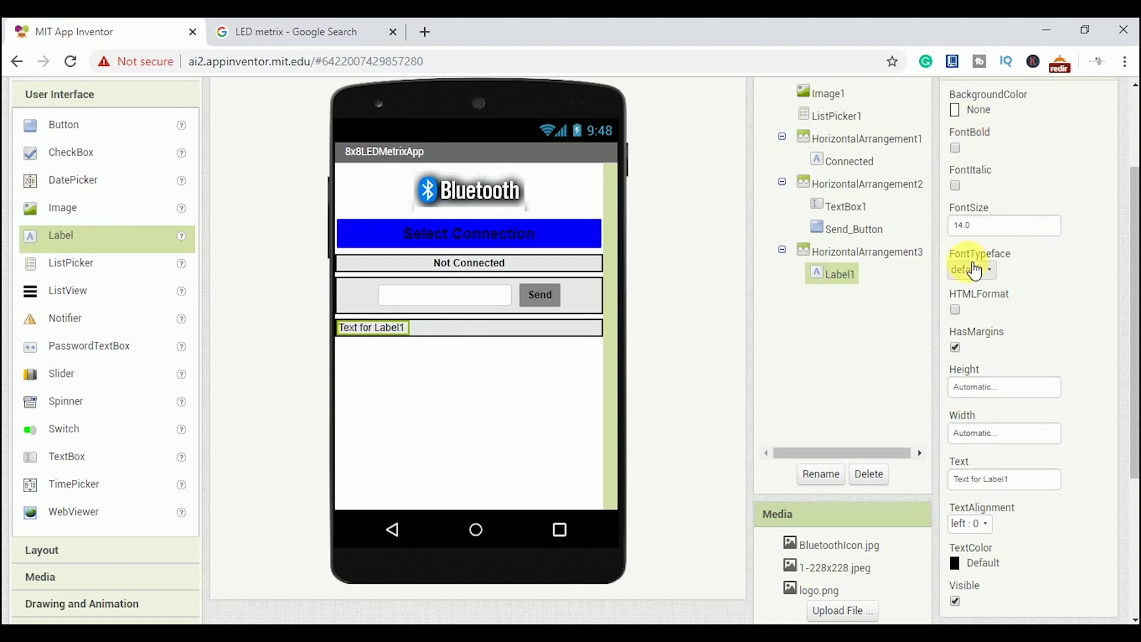
left_click(996, 434)
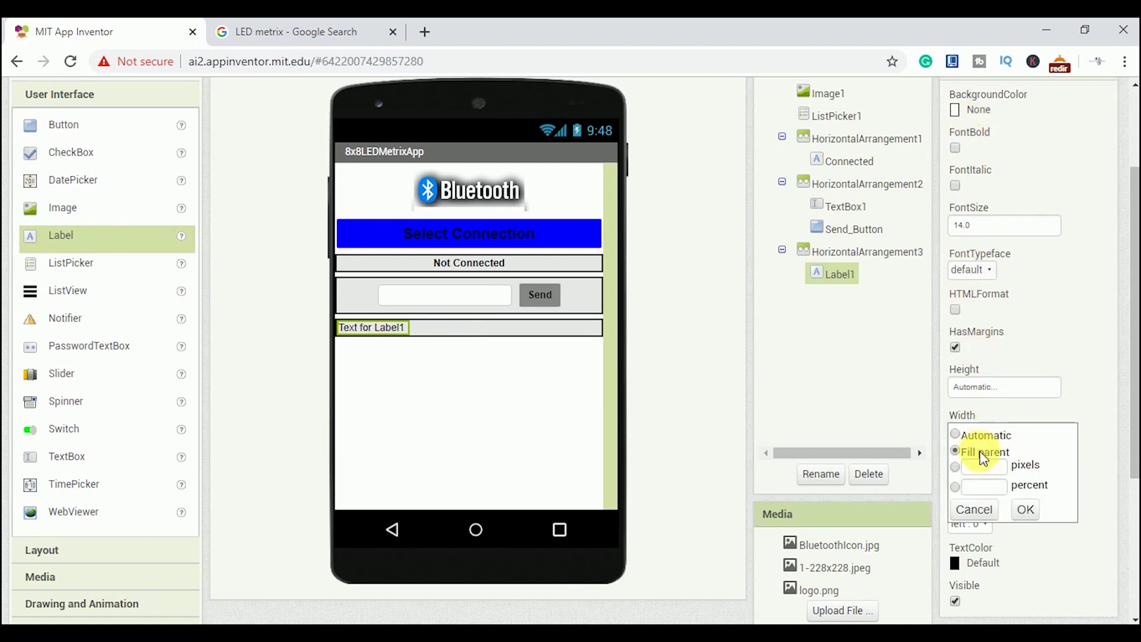
left_click(976, 454)
left_click(1027, 511)
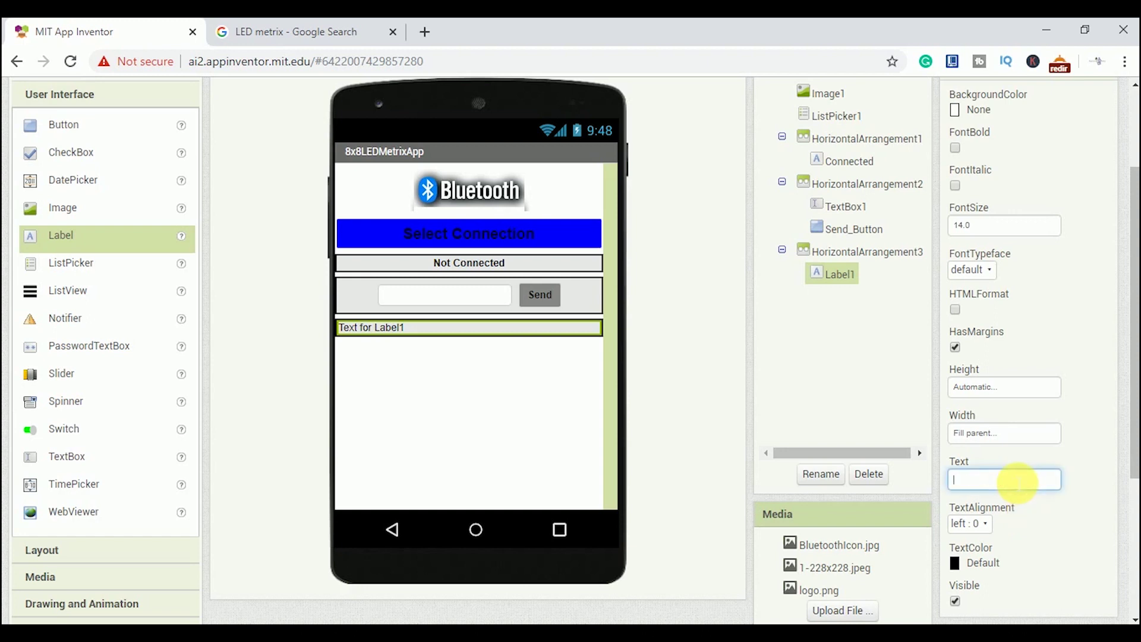
left_click(978, 525)
left_click(981, 570)
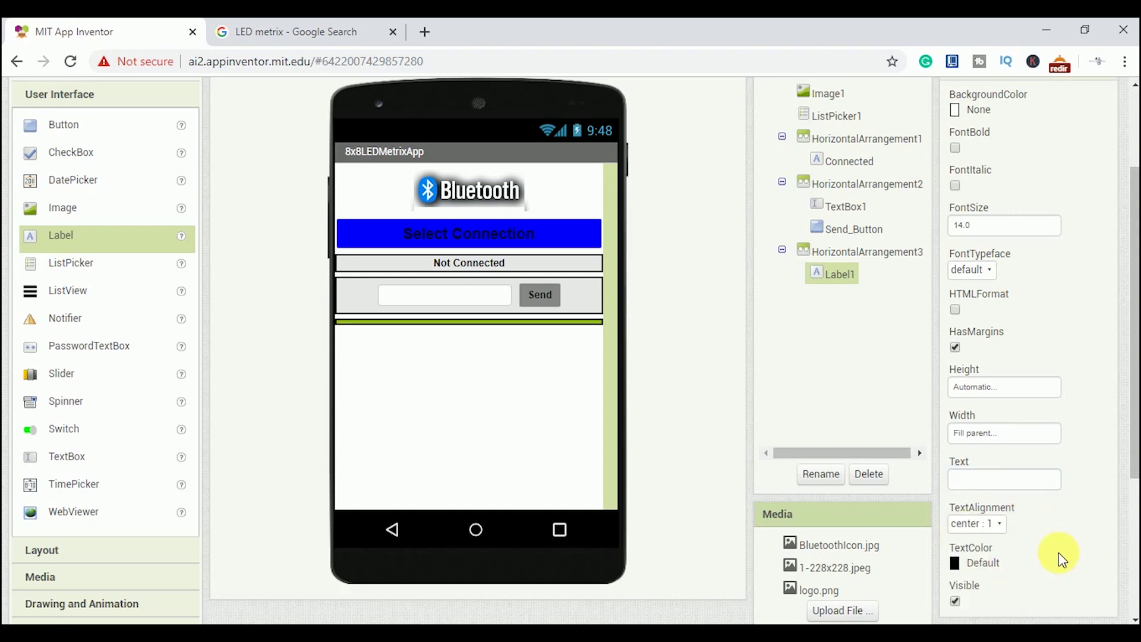
- Add HorizontalArrangement4 below the label row and rename the label Message_Status
left_click(43, 551)
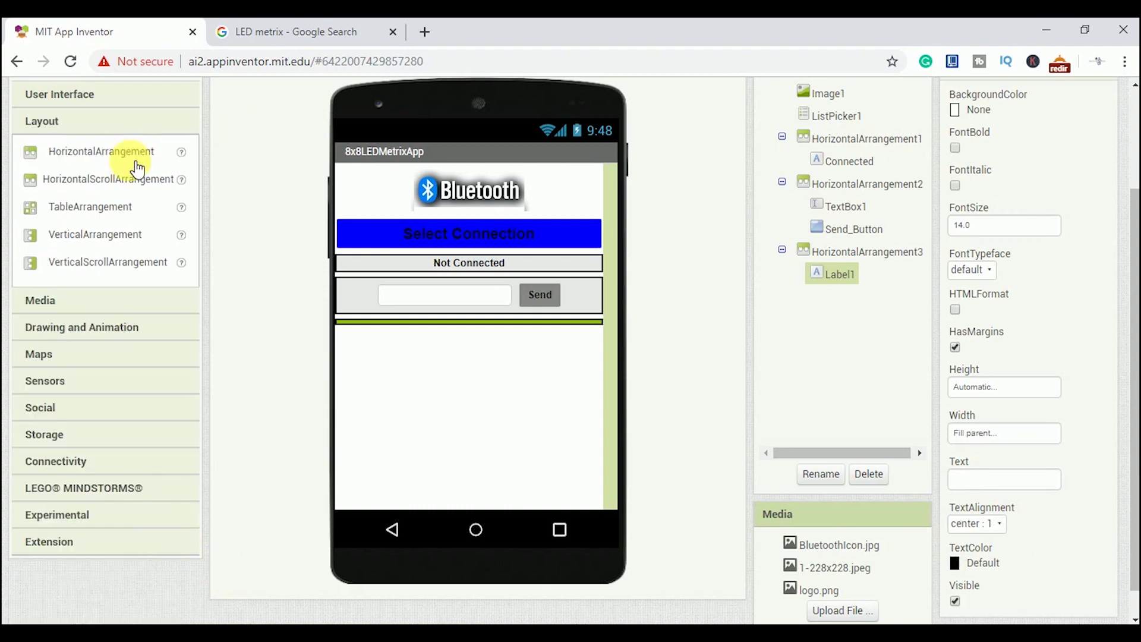
left_click_drag(101, 152, 473, 372)
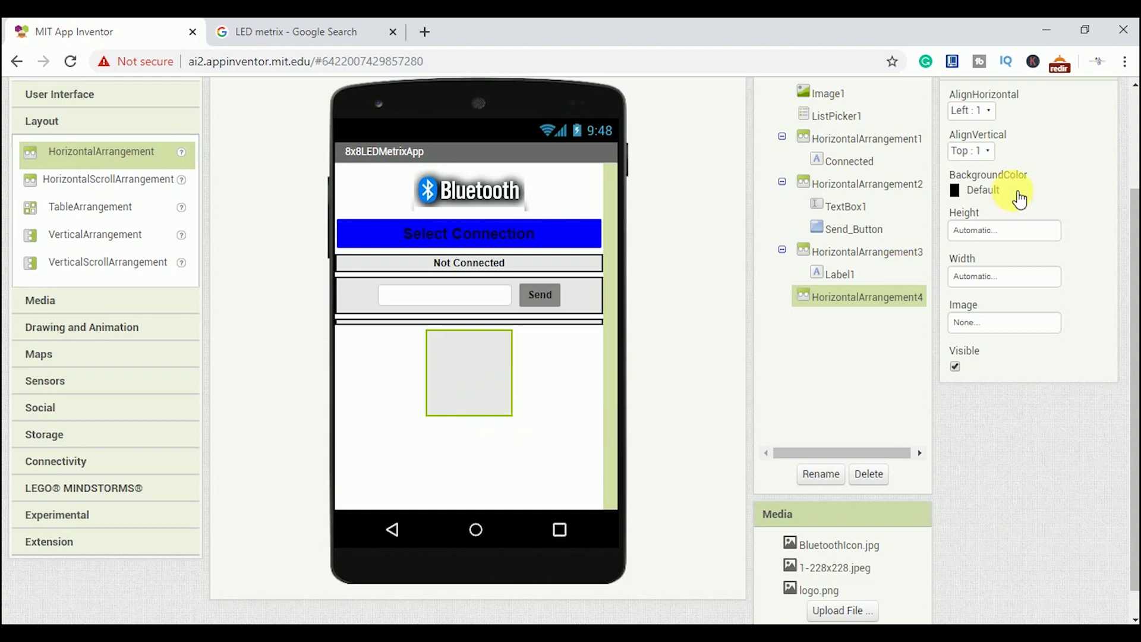
left_click(829, 274)
left_click(821, 608)
type("Message_Status")
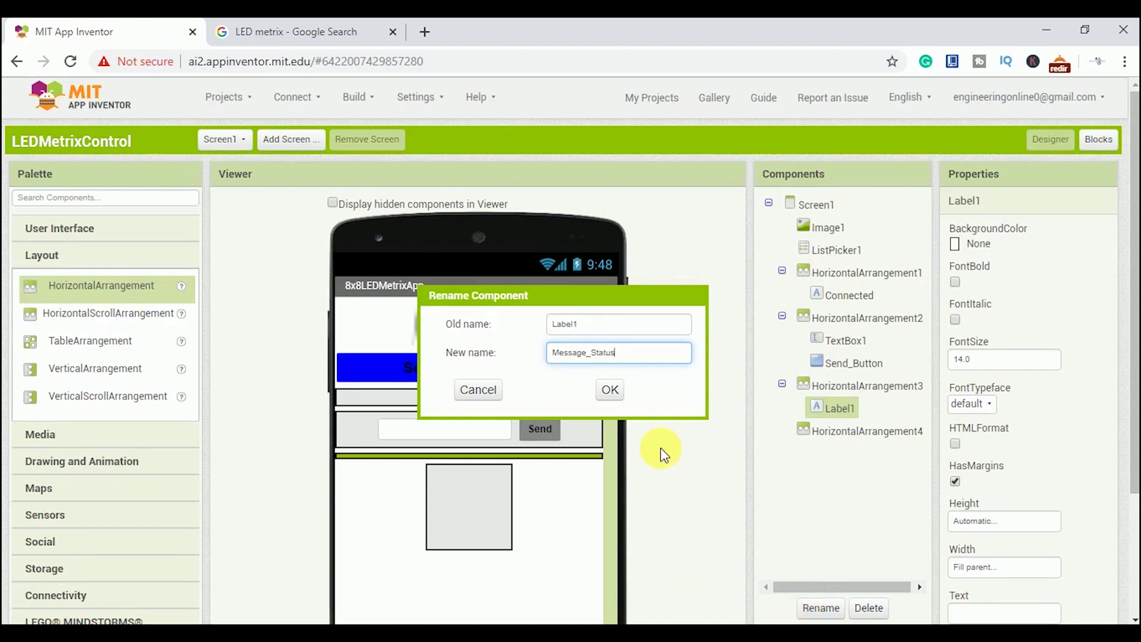
left_click(610, 389)
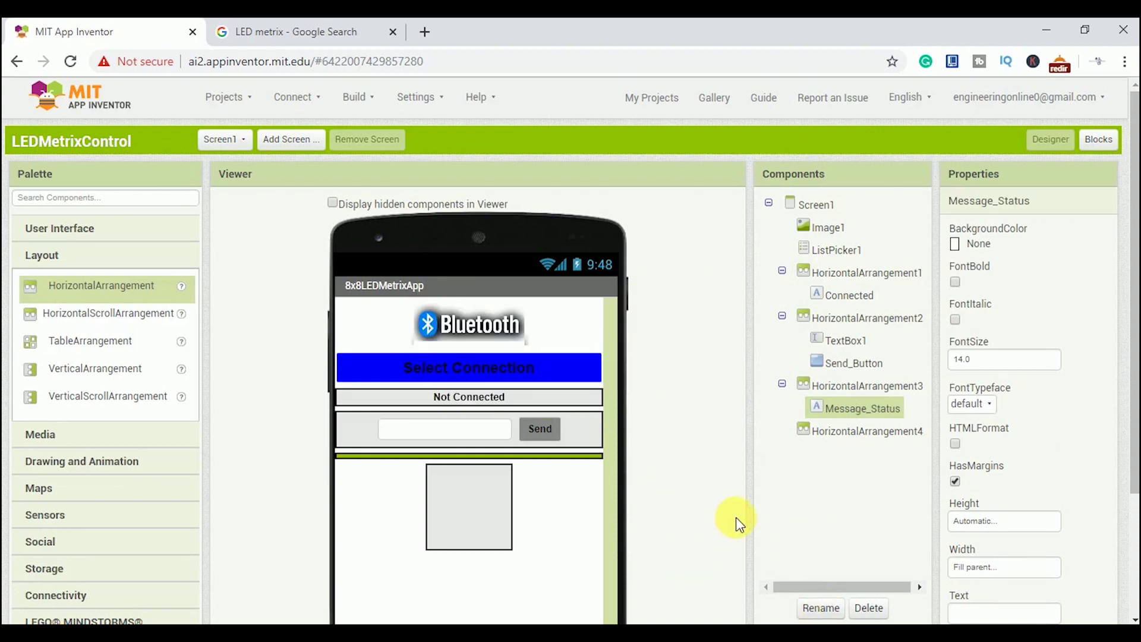
scroll(736, 518, "down", 2)
scroll(736, 517, "down", 1)
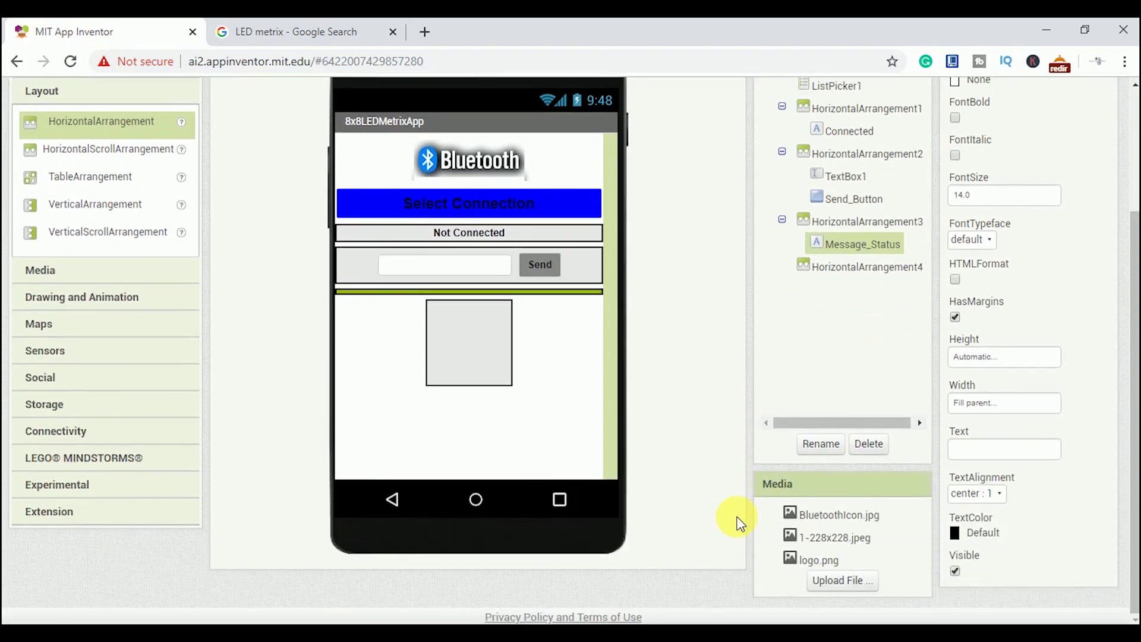
scroll(1056, 142, "up", 1)
scroll(1057, 148, "down", 1)
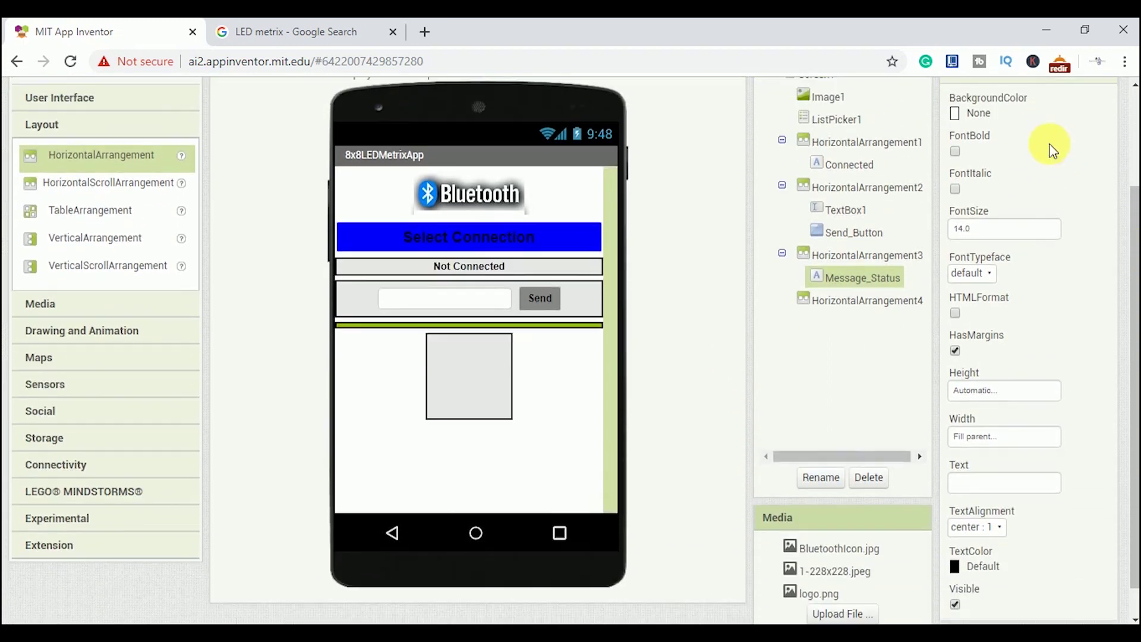
- Give HorizontalArrangement4 a 10 percent height and fill-parent width
left_click(879, 304)
scroll(856, 339, "up", 2)
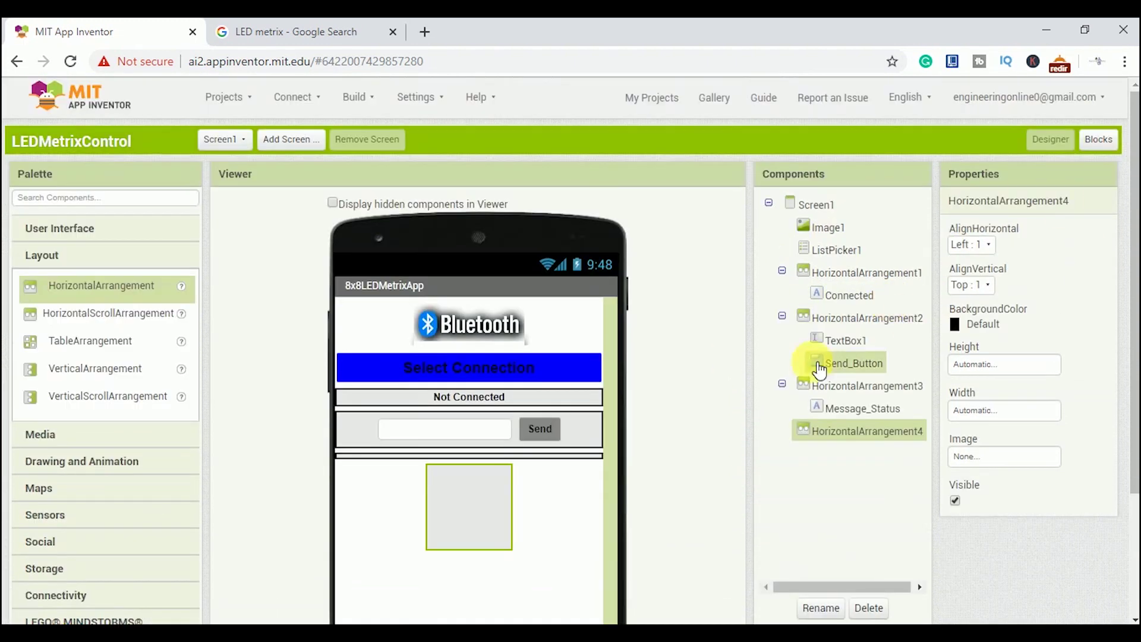
left_click(1034, 364)
left_click(982, 418)
type("10")
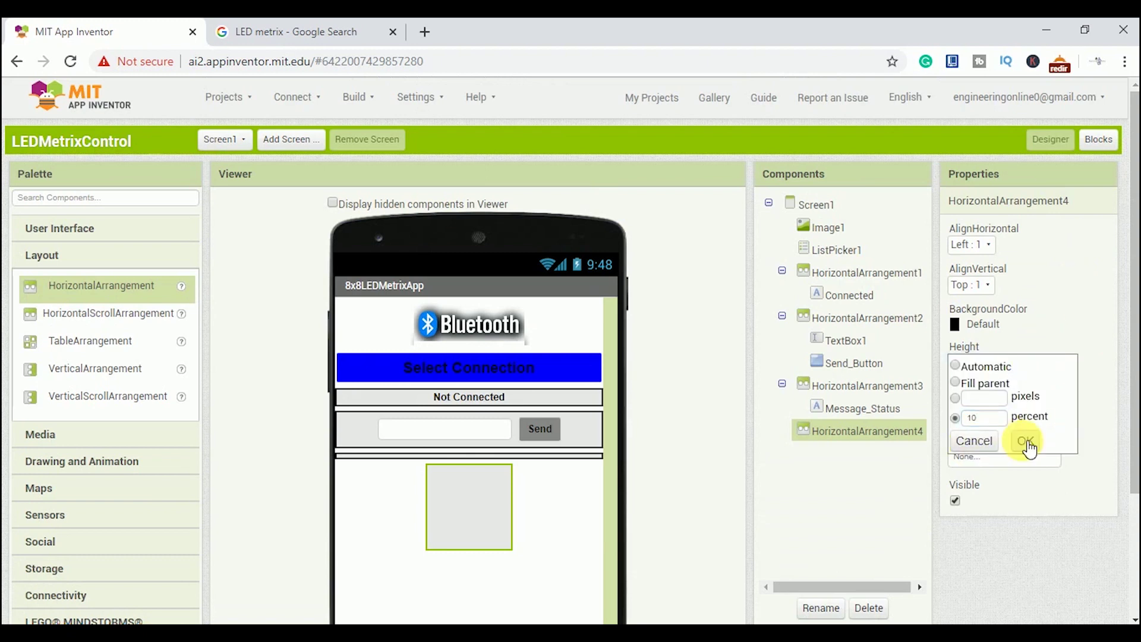
left_click(1026, 441)
left_click(1014, 408)
left_click(1025, 485)
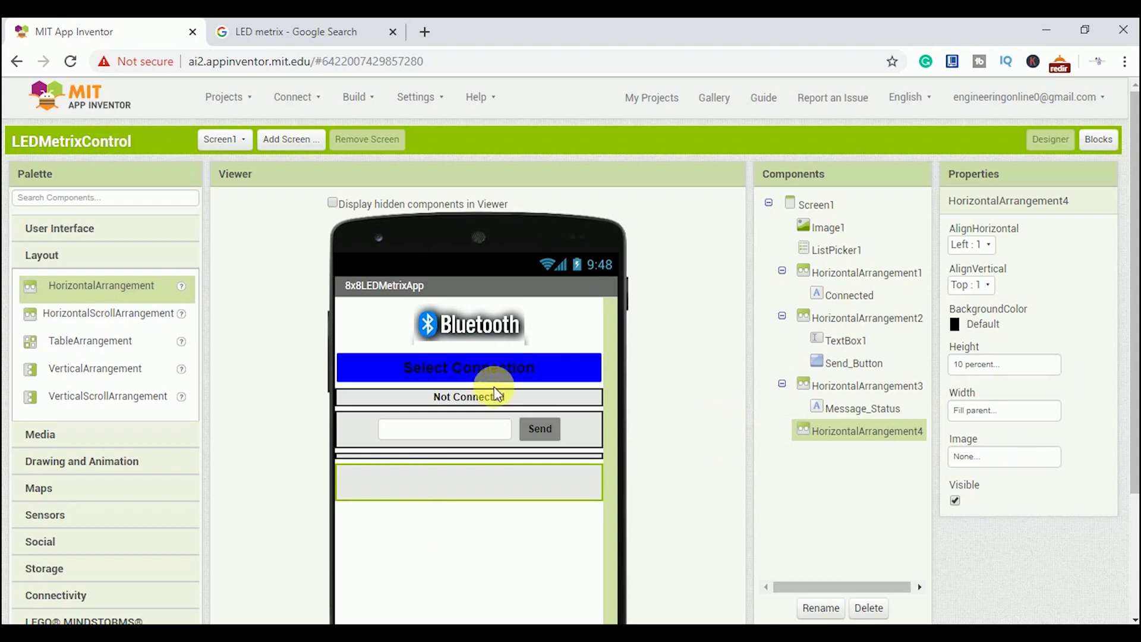
- Add HorizontalArrangement5 below it with fill-parent width
left_click_drag(101, 286, 473, 535)
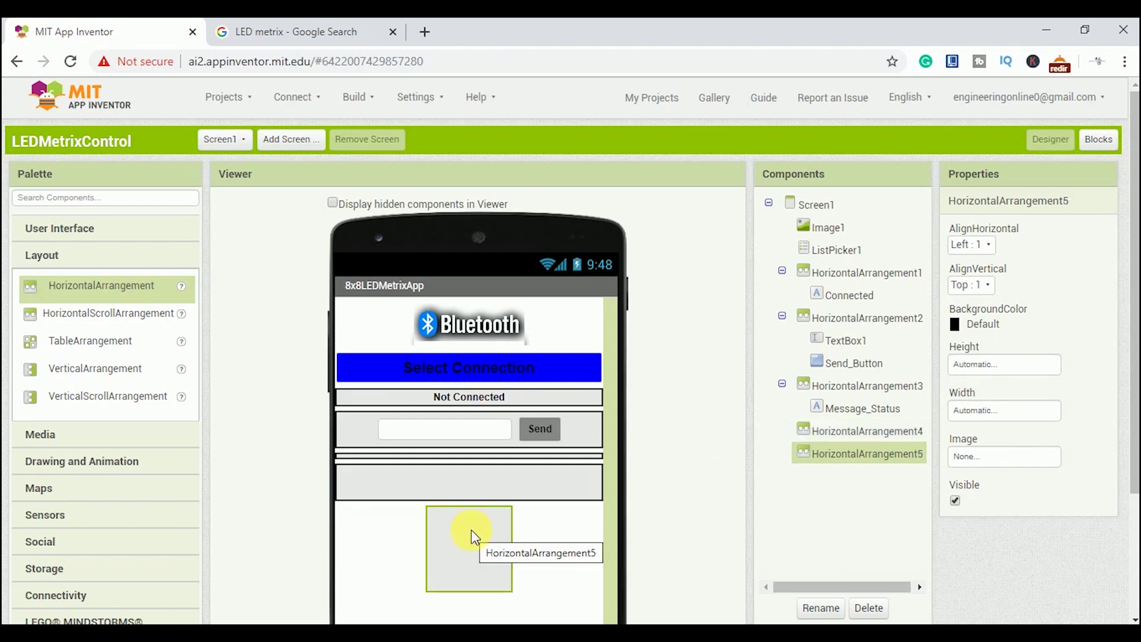
left_click(1005, 410)
left_click(963, 429)
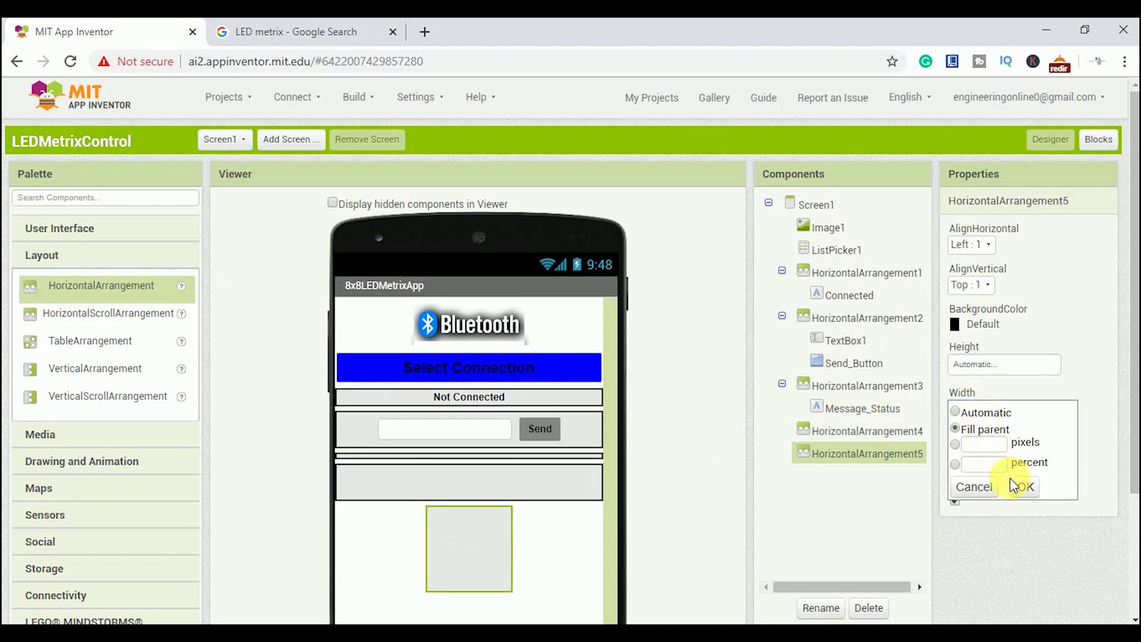
left_click(1026, 486)
scroll(705, 491, "down", 2)
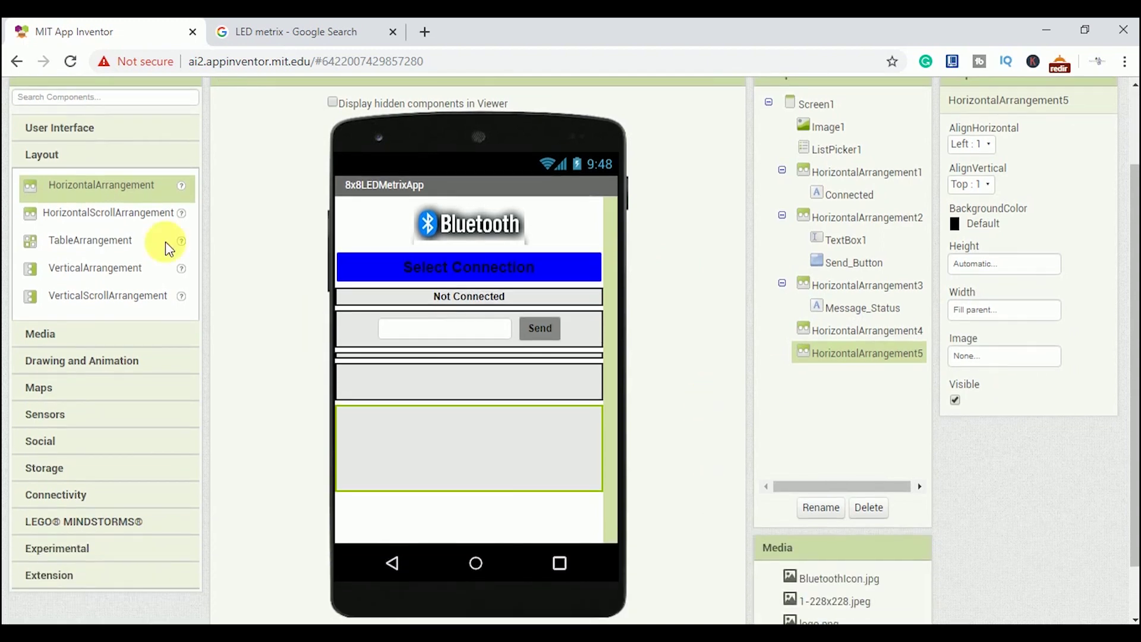
left_click(116, 134)
- Add a full-width label with font size 16 reading Scrolling Speed to the fifth arrangement
left_click_drag(92, 269, 460, 437)
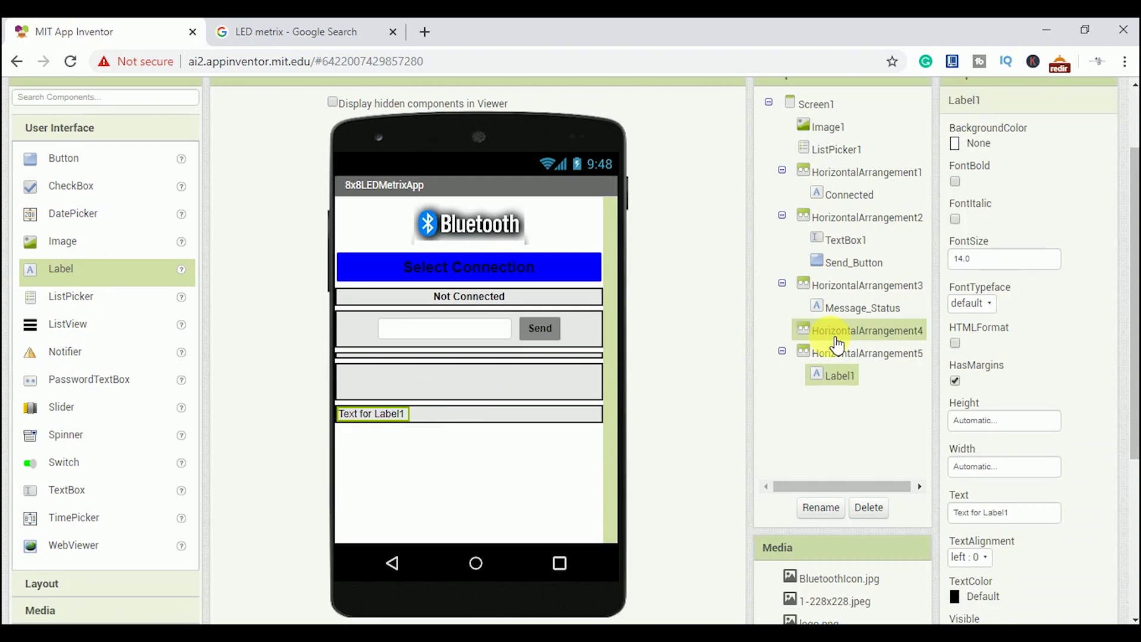
double_click(977, 259)
type("16")
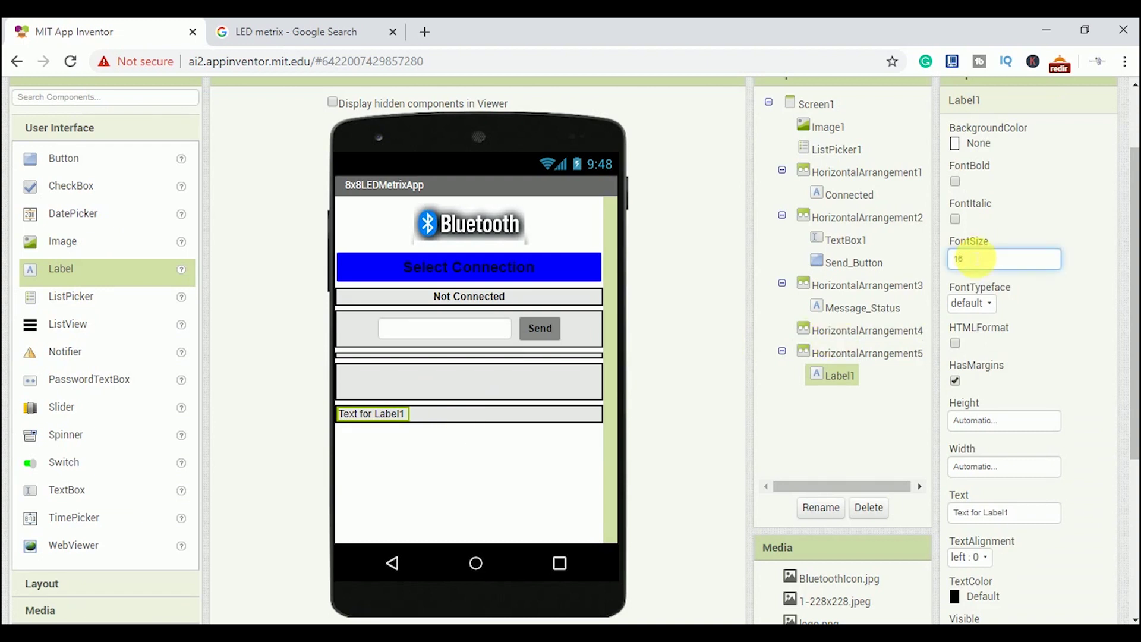
key("Return")
left_click(999, 467)
left_click(955, 486)
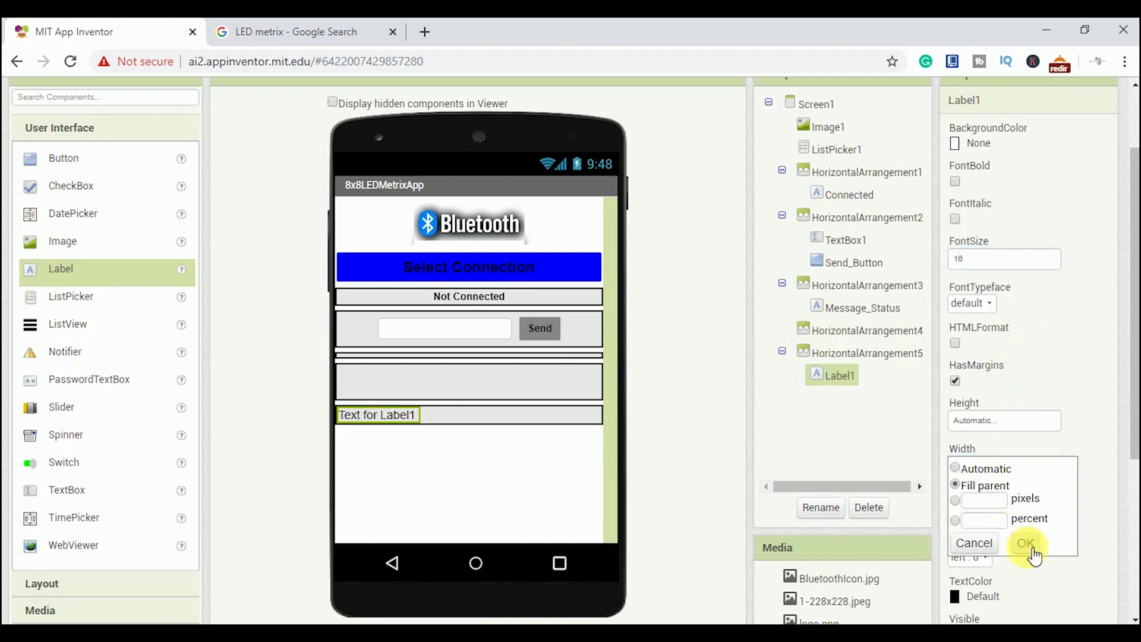
left_click(1026, 543)
scroll(1070, 500, "down", 1)
left_click(1033, 446)
type("S")
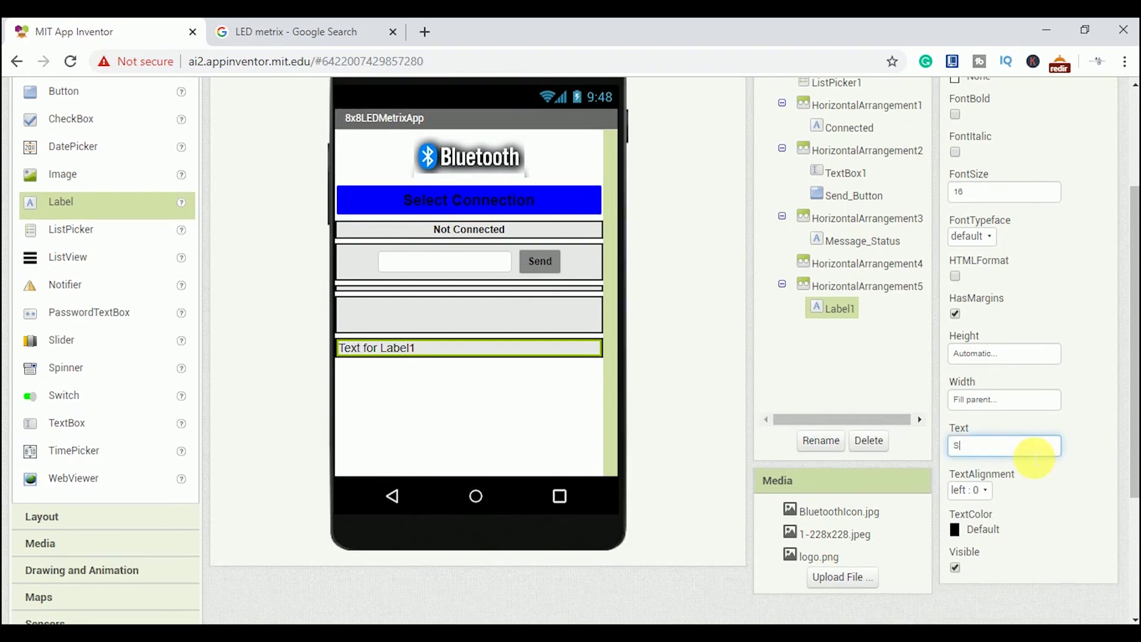
type("peed")
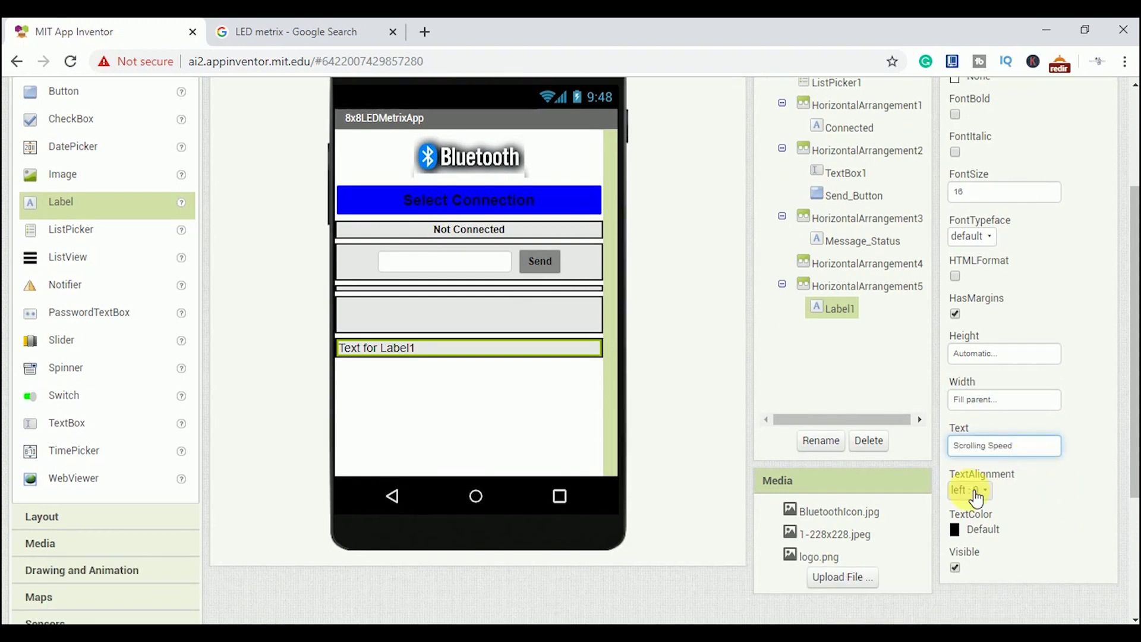
- Centre and bold the label, rename it Scrolling_Speed, and add a sixth arrangement
left_click(977, 491)
left_click(976, 537)
scroll(1050, 504, "up", 1)
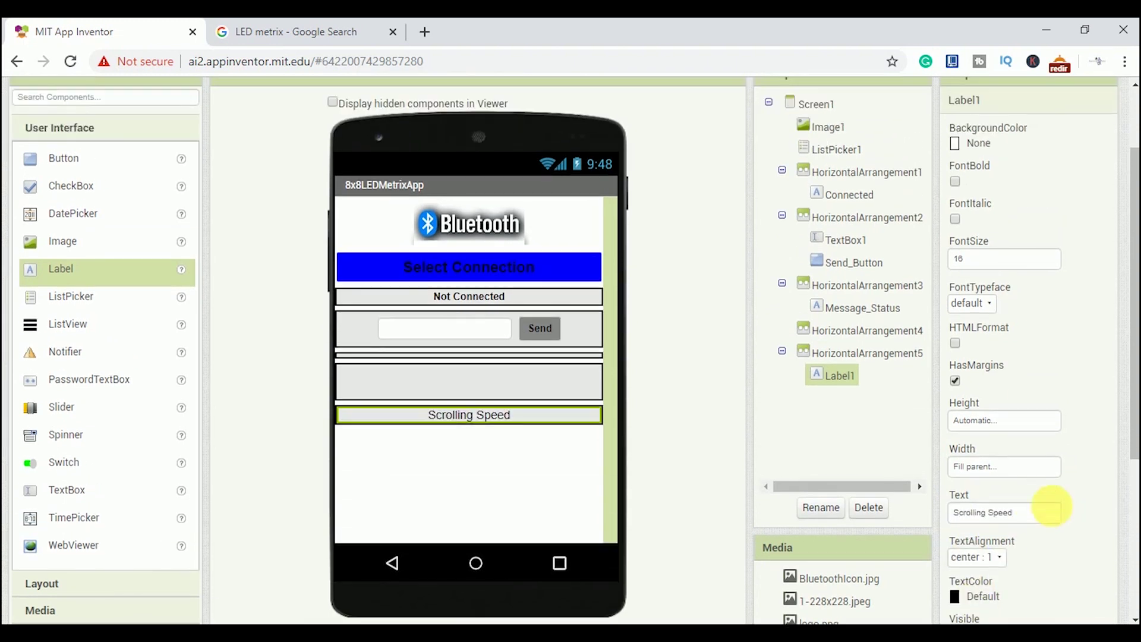
left_click(956, 183)
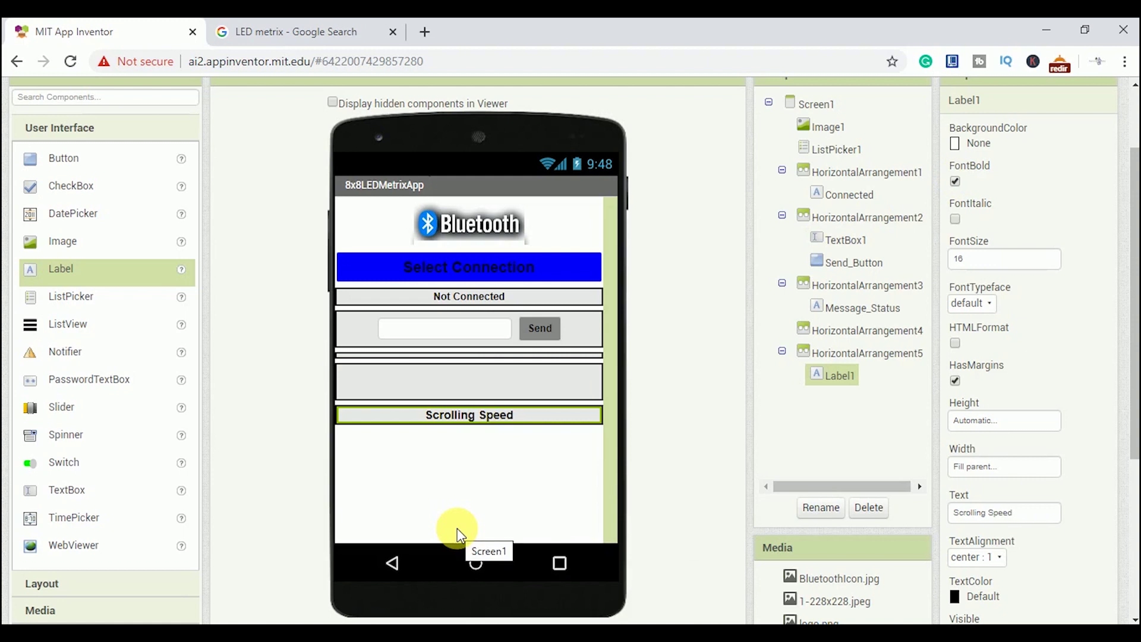
left_click(833, 507)
type("Scrolling Speed")
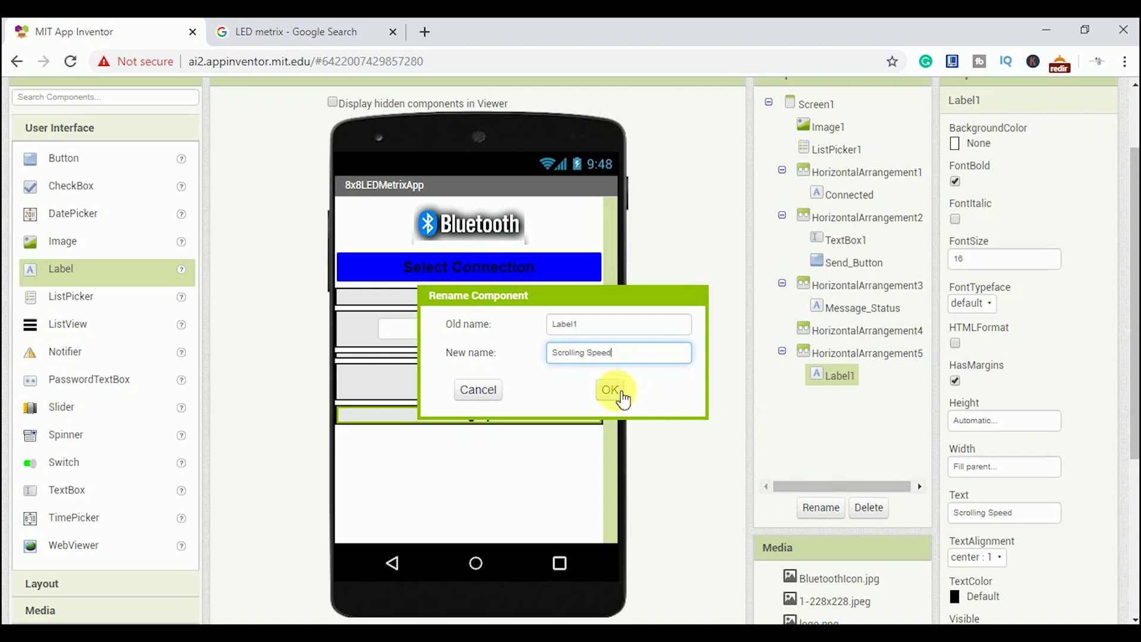
left_click(610, 390)
left_click(146, 590)
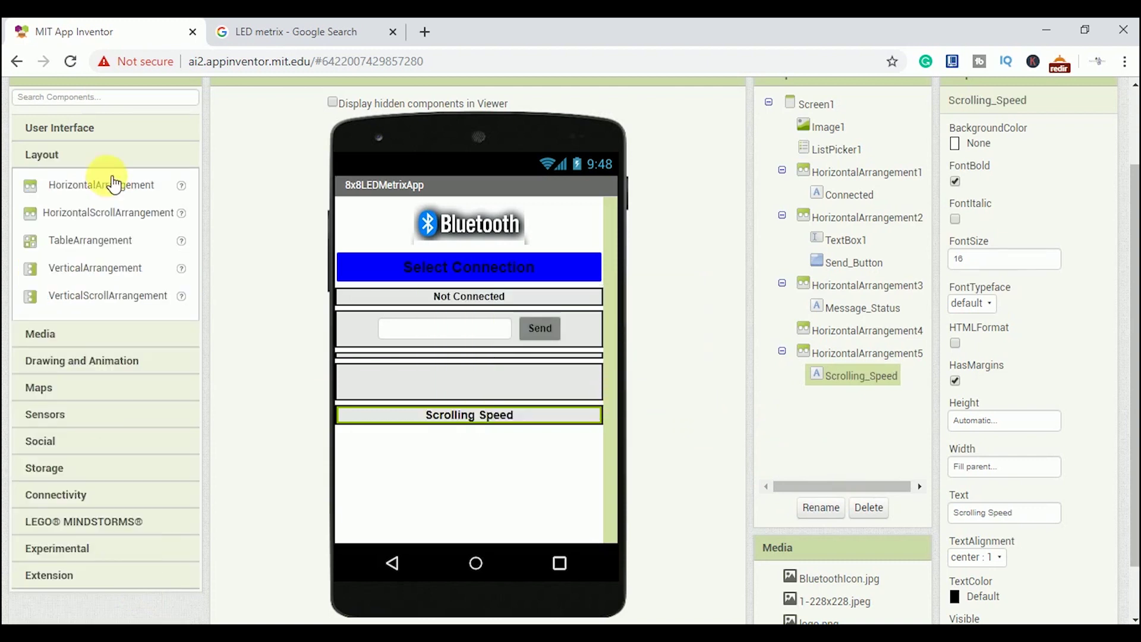
left_click_drag(113, 184, 471, 461)
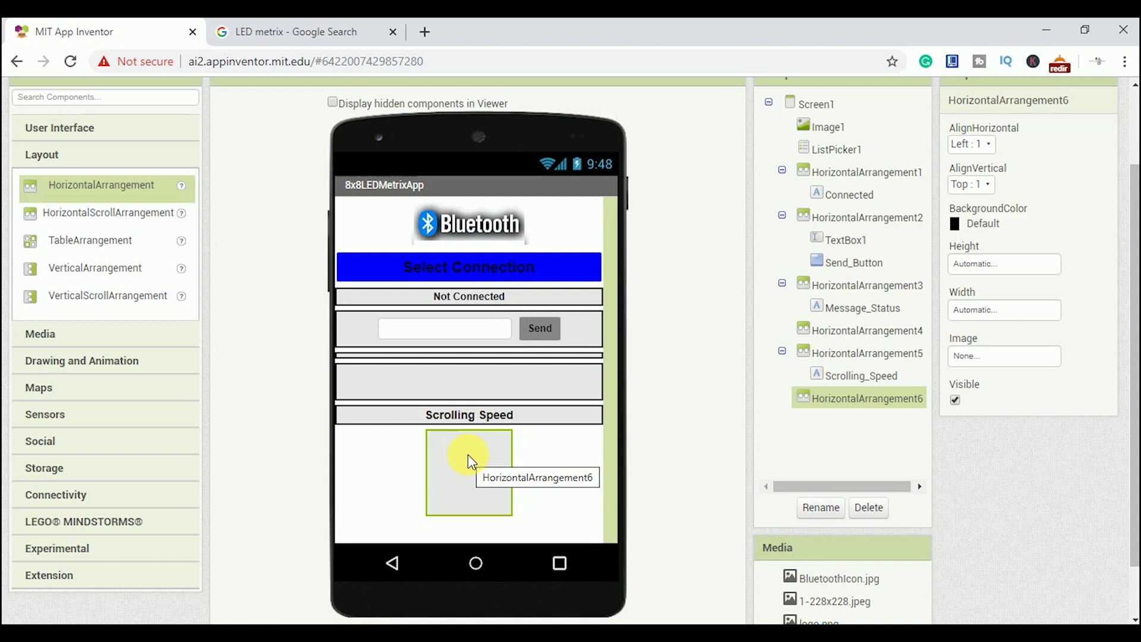
- Centre the sixth arrangement, make it full width, and add a slider named SliderScrollingSpeed
left_click(972, 143)
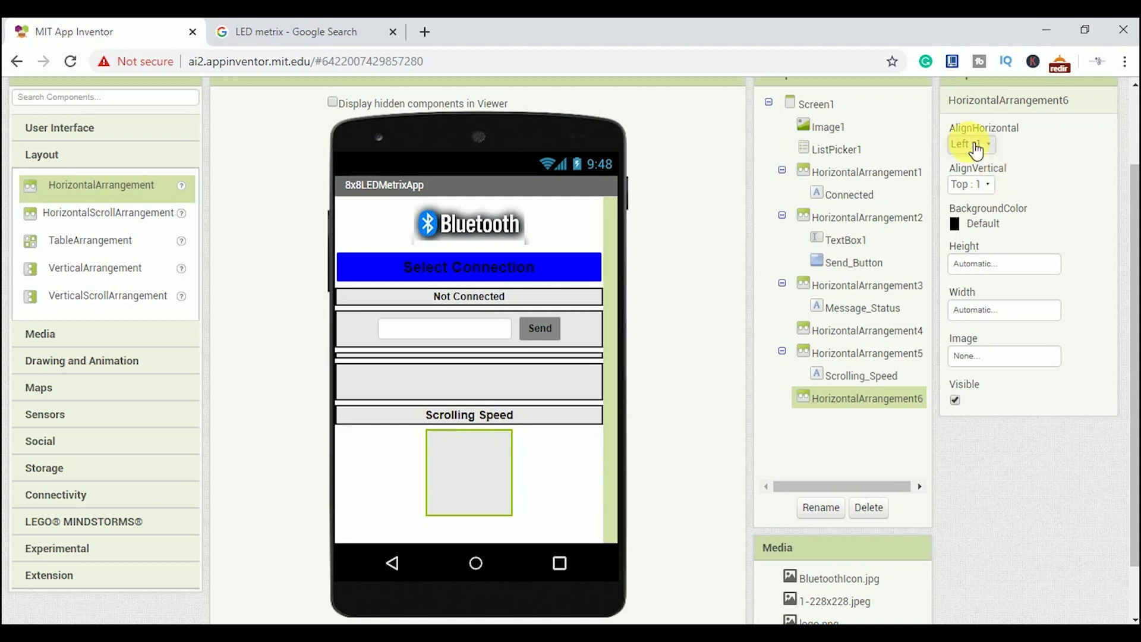
left_click(986, 194)
left_click(989, 306)
left_click(963, 327)
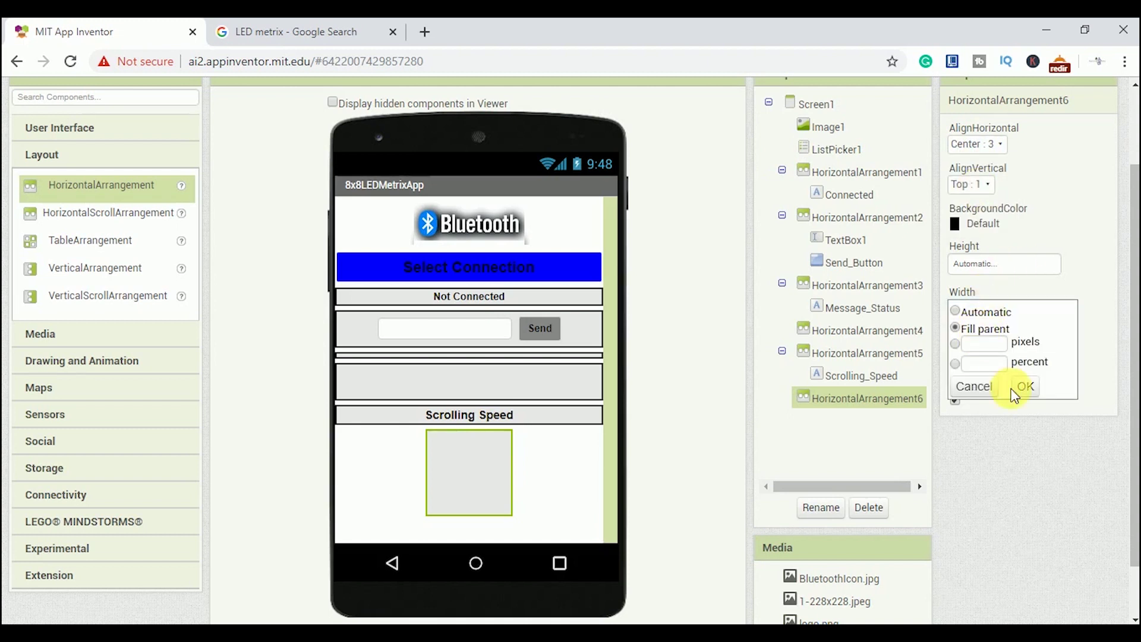
left_click(1017, 389)
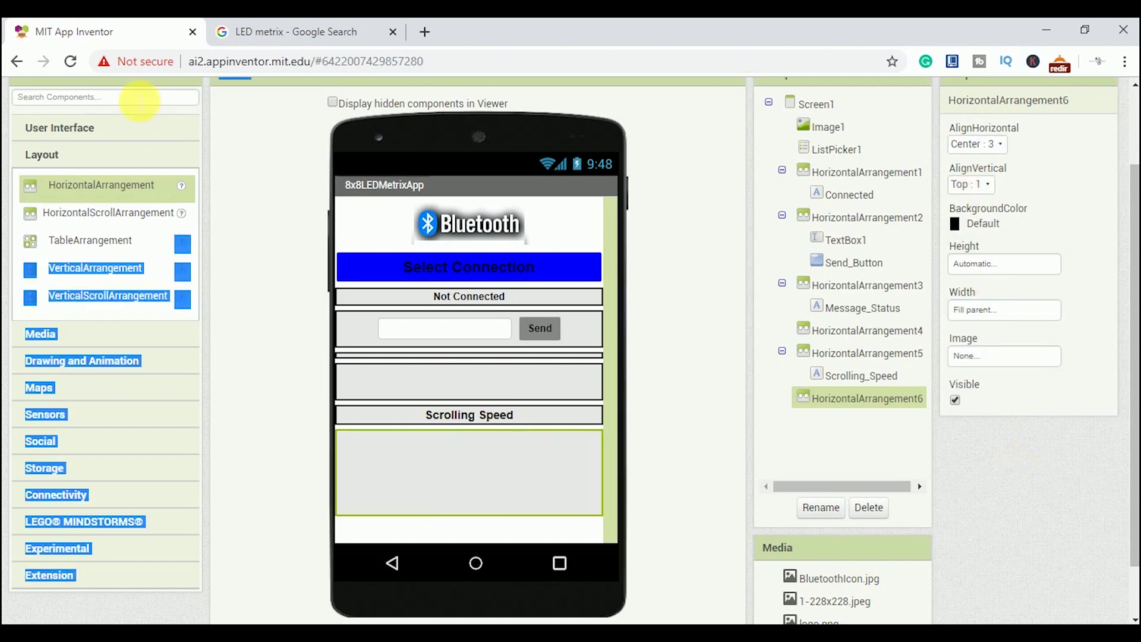
left_click(90, 127)
left_click_drag(225, 412, 510, 471)
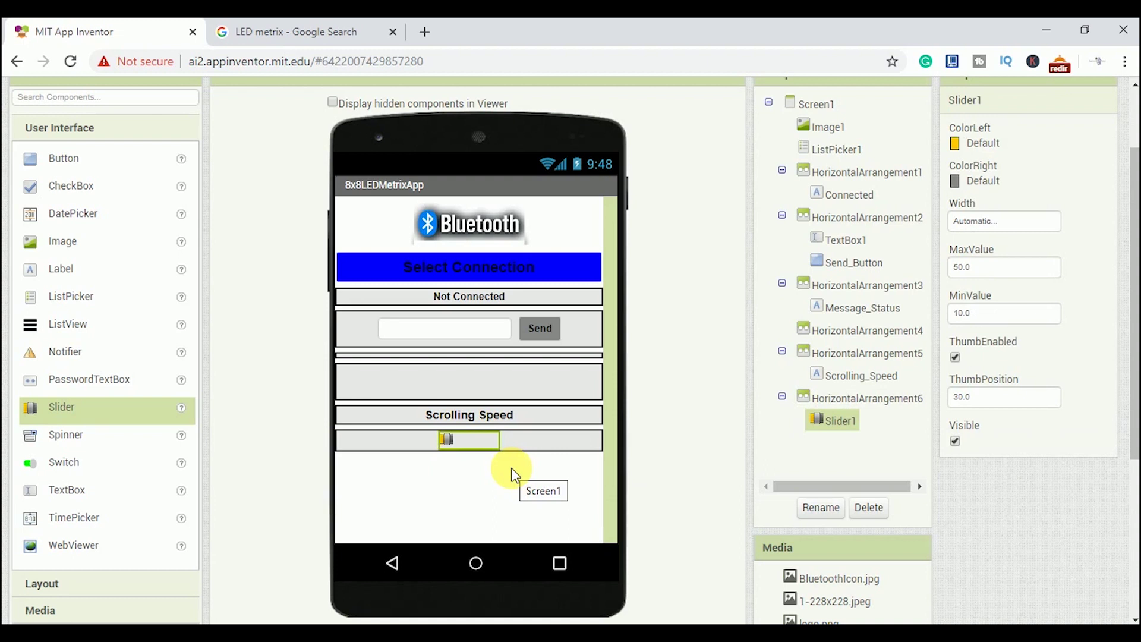
left_click(827, 510)
type("SliderScrollingSpeed")
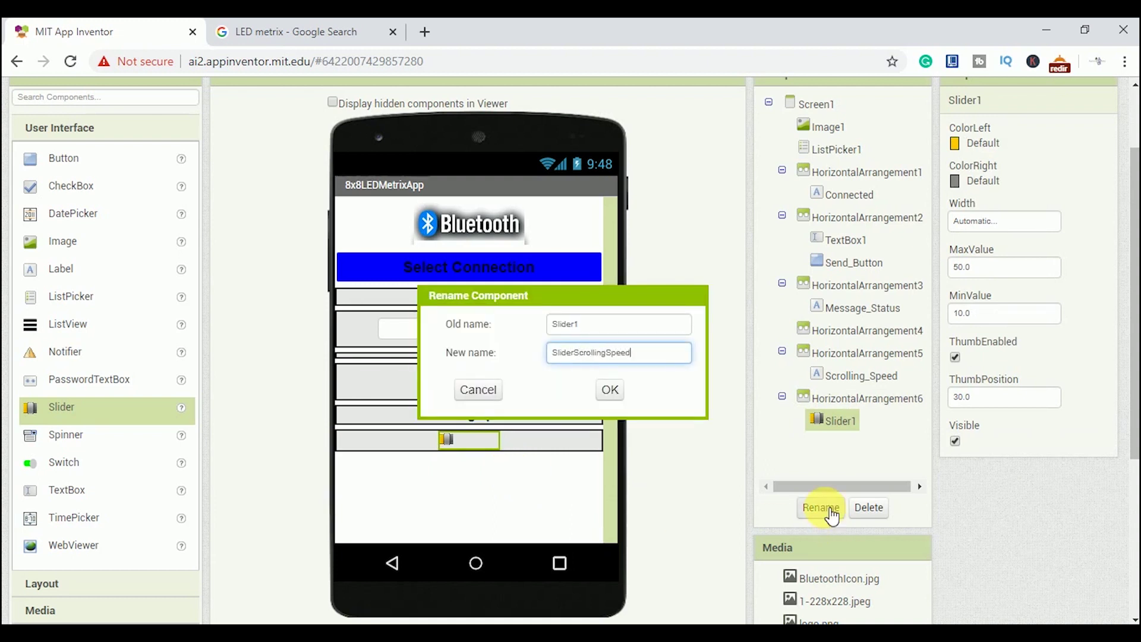
left_click(622, 393)
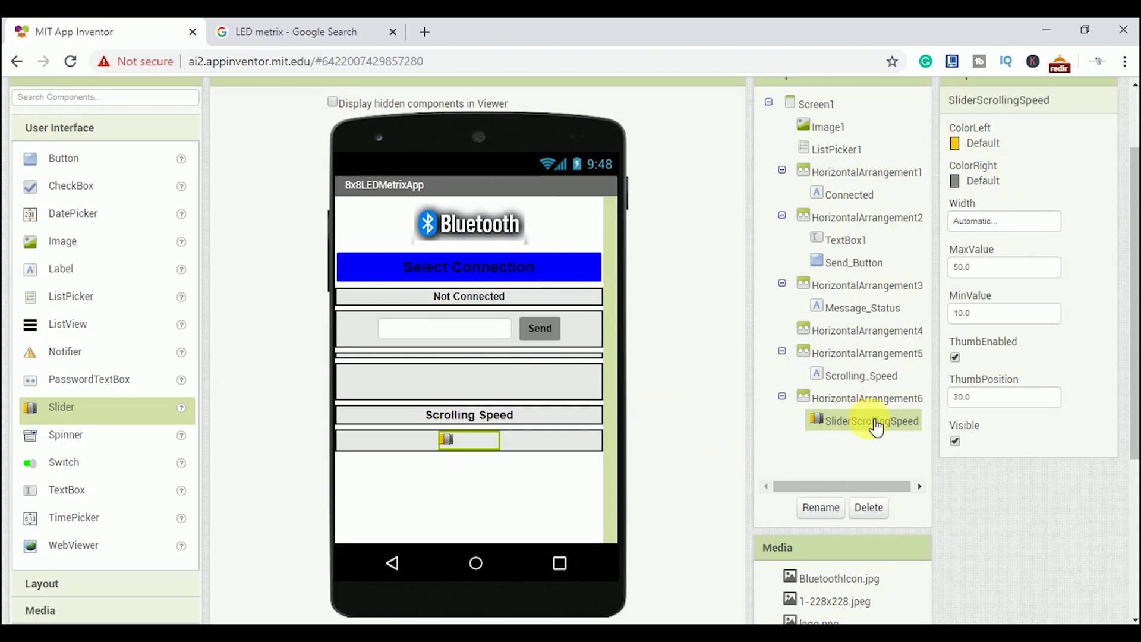
- Give the slider a Cyan left colour, 80 percent width, and a 0–120 range
left_click(977, 142)
left_click(988, 230)
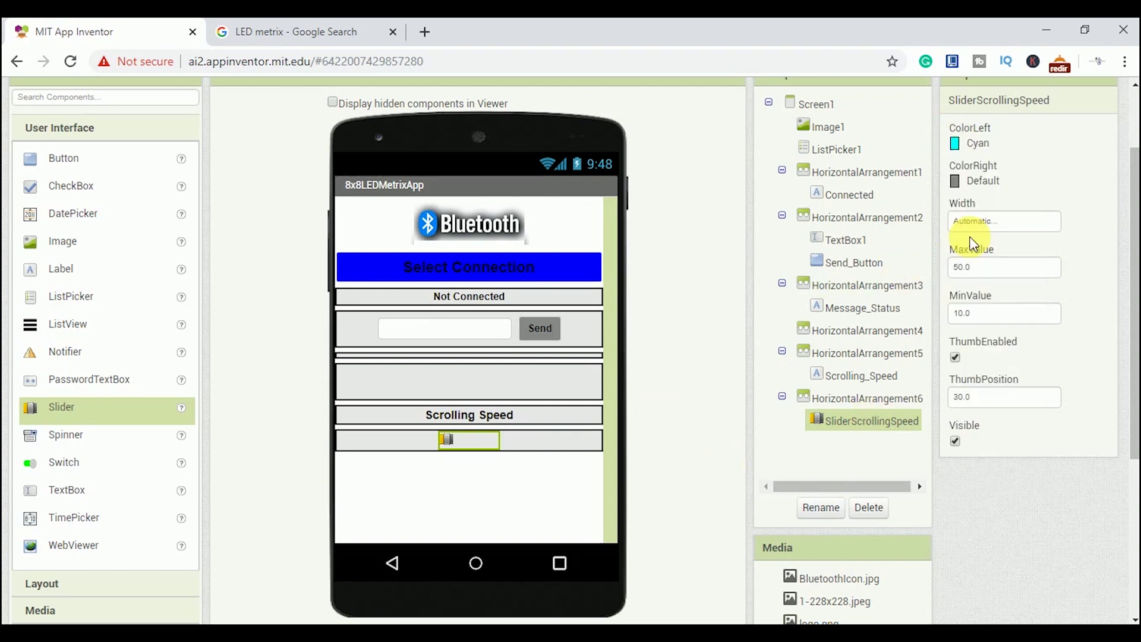
left_click(1014, 224)
left_click(1027, 299)
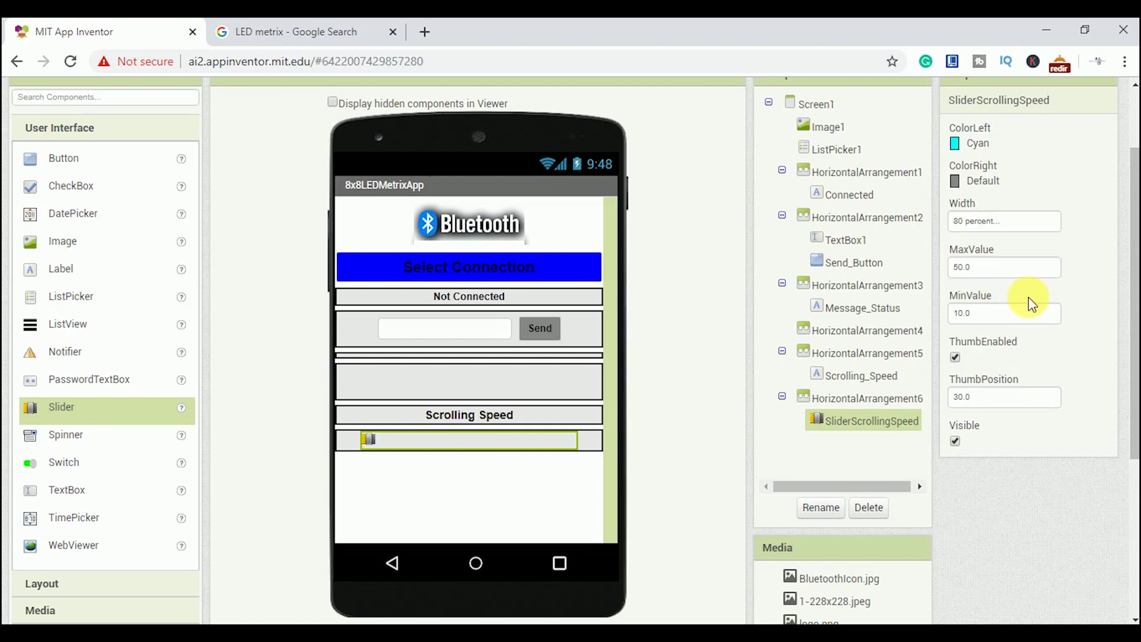
left_click(968, 267)
type("120")
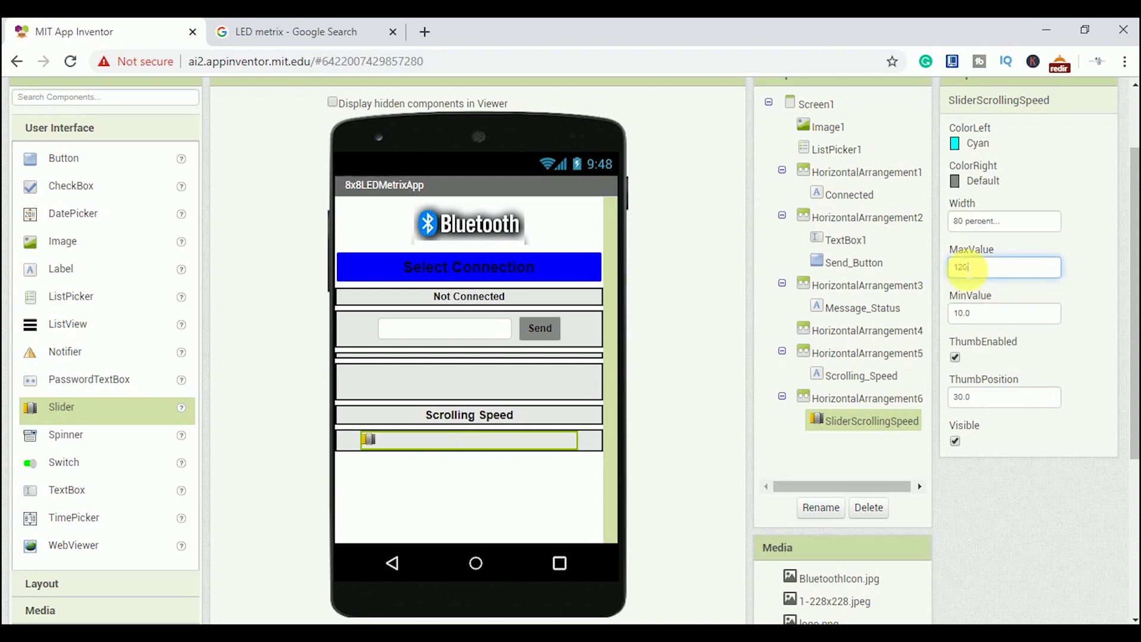
left_click(970, 312)
key("BackSpace")
key("BackSpace")
key("BackSpace")
type("0")
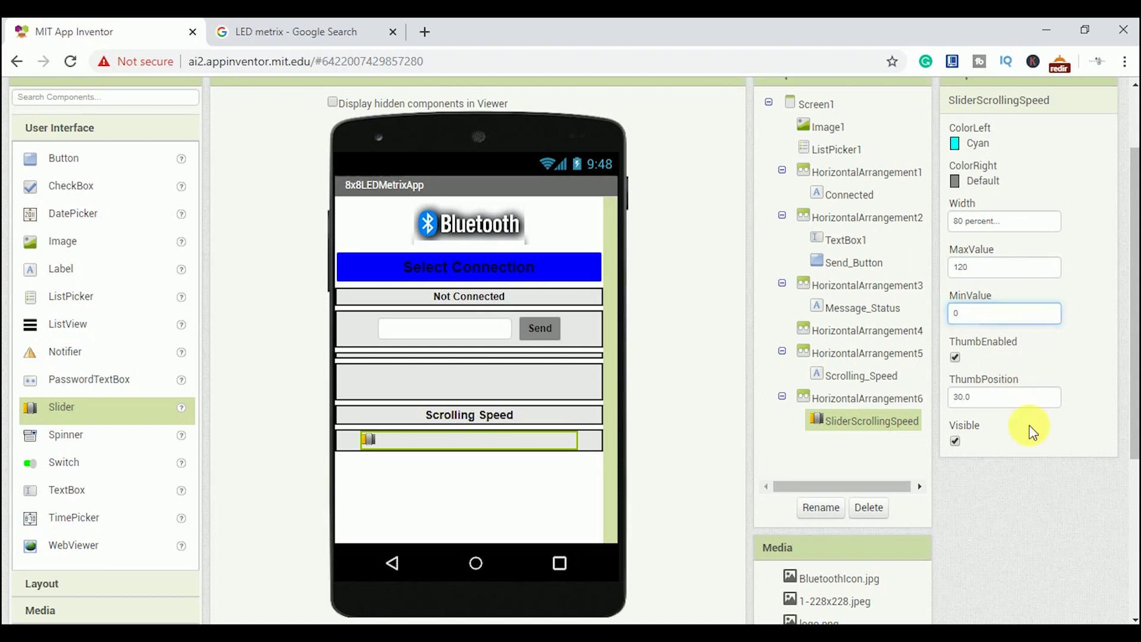
left_click(163, 589)
- Add a seventh arrangement below the slider, centred horizontally with fill-parent width
mouse_move(112, 185)
left_mouse_down()
mouse_move(301, 363)
mouse_move(471, 486)
left_mouse_up()
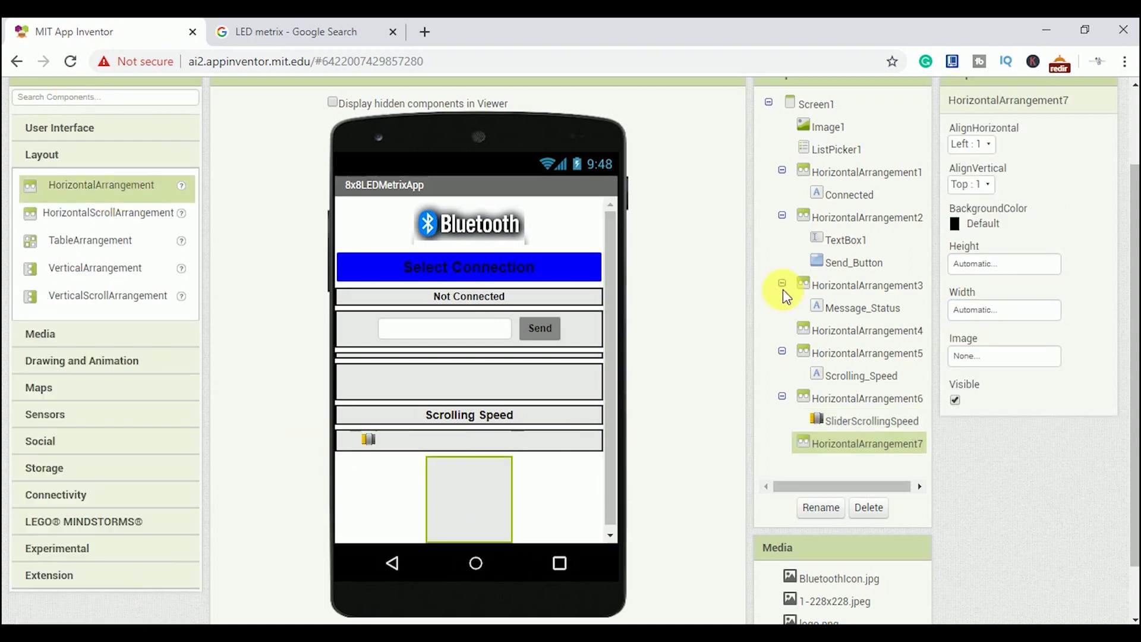
left_click(974, 144)
left_click(973, 191)
left_click(990, 310)
left_click(954, 328)
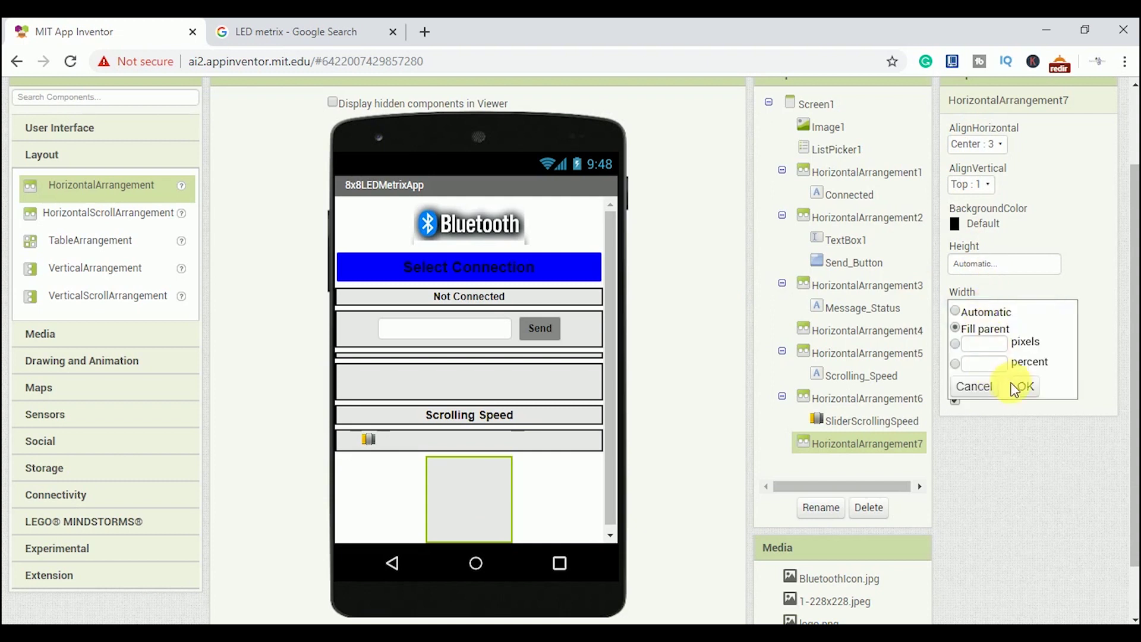
left_click(1026, 386)
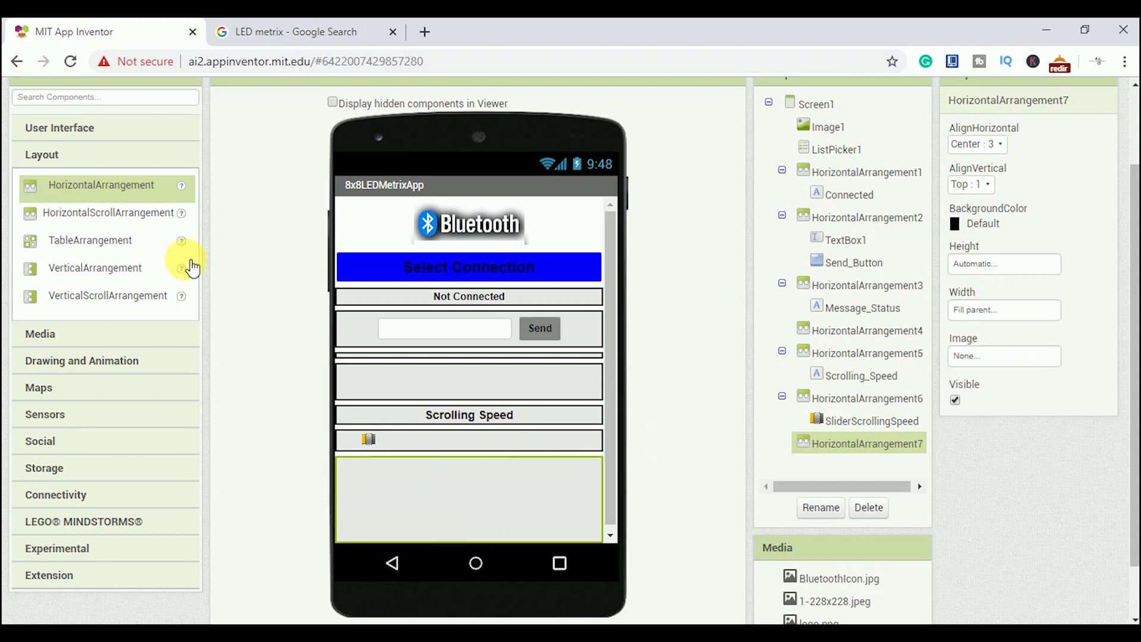
- Add a bold, full-width label with font size 16 to the new row
left_click(103, 126)
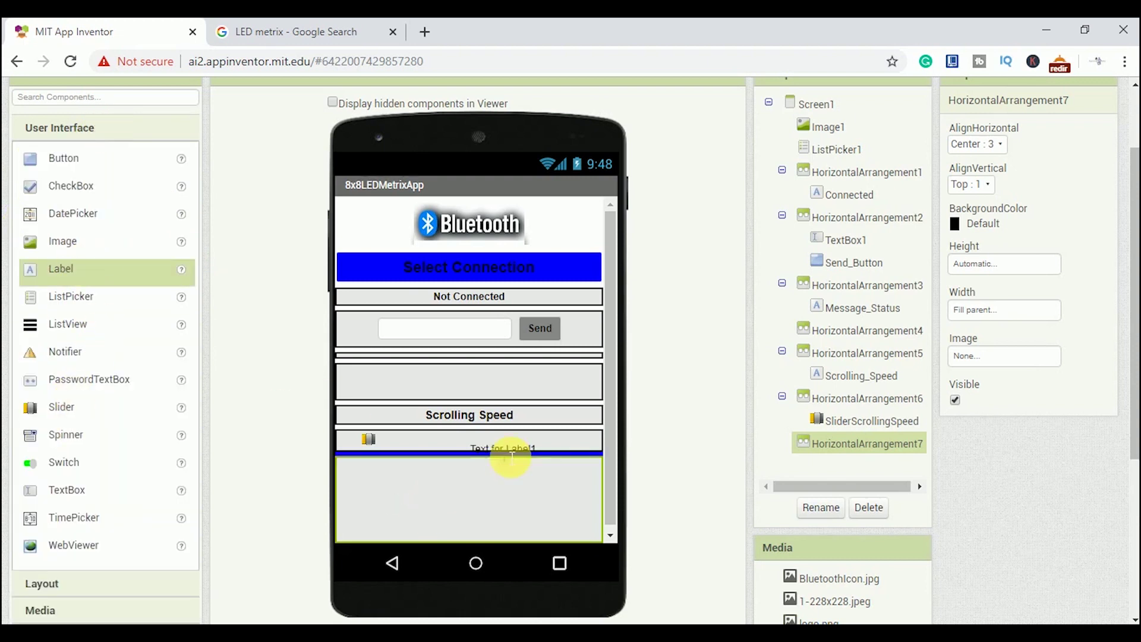
left_click_drag(84, 267, 497, 464)
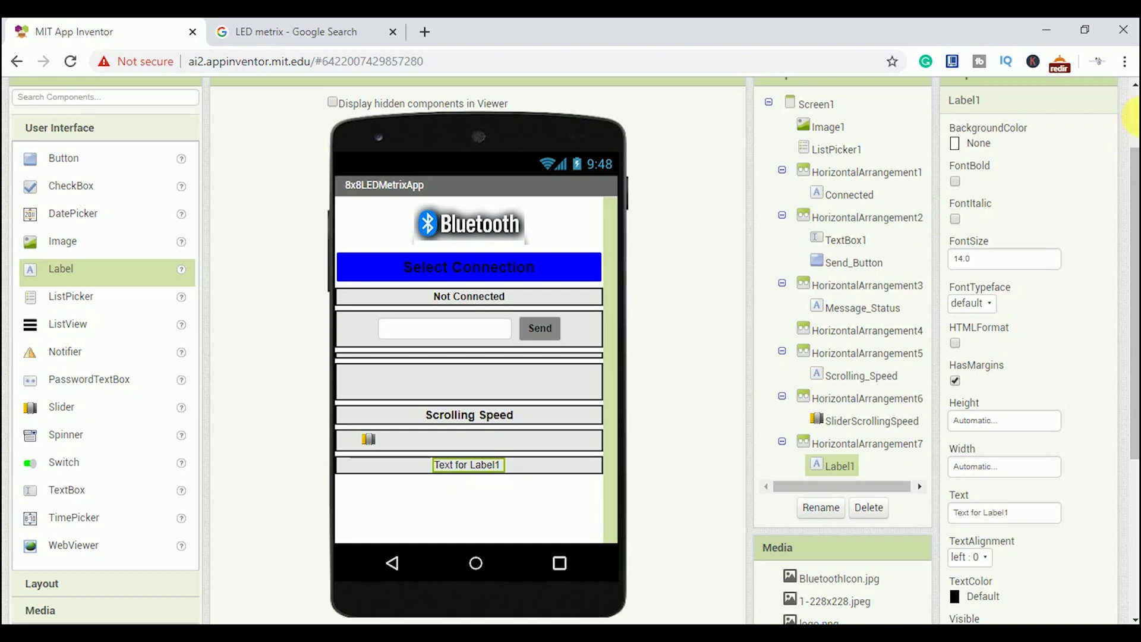
double_click(960, 258)
type("16")
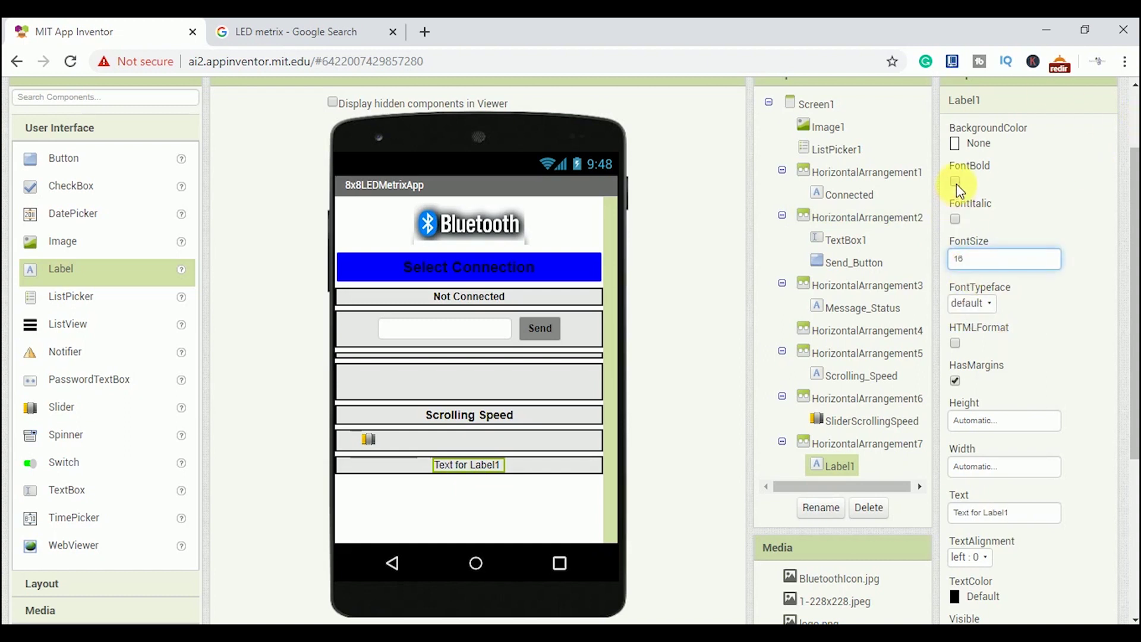
left_click(955, 181)
scroll(1039, 330, "down", 2)
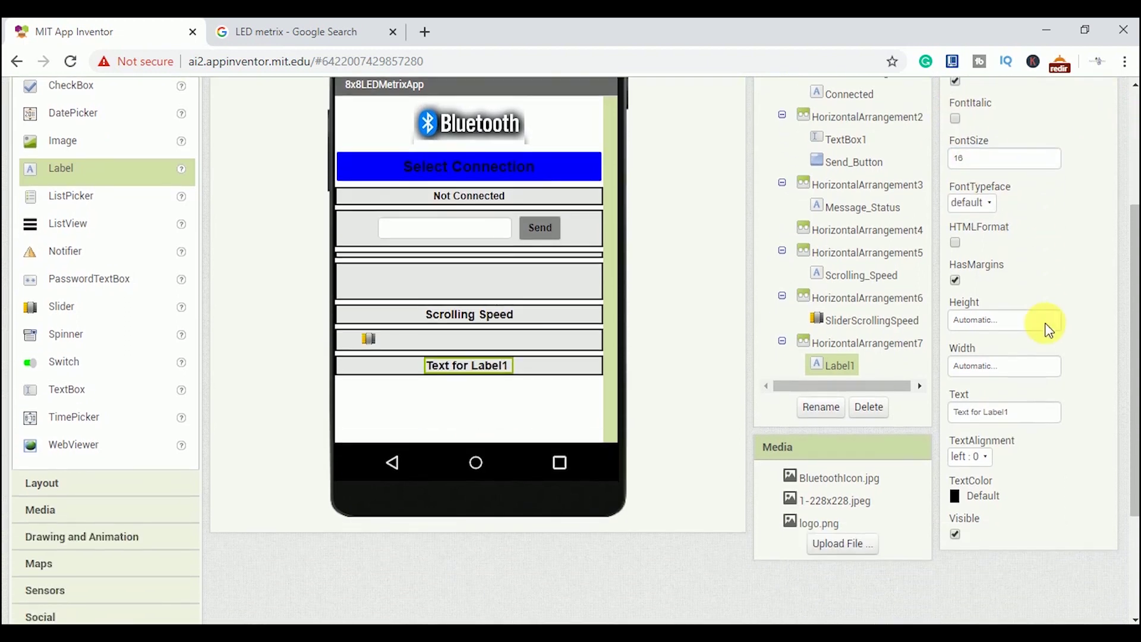
left_click(1030, 365)
left_click(990, 388)
left_click(1022, 443)
- Set the label text to Brightness, centre it, and name the component Brightness
left_click_drag(983, 414, 999, 428)
type("Brightne")
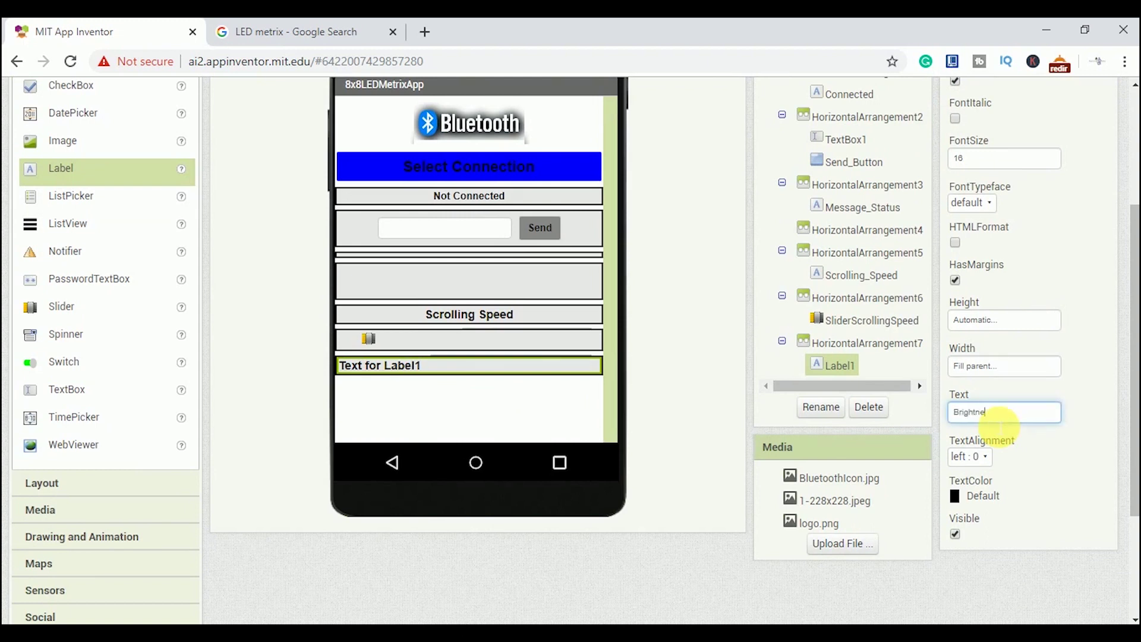
type("ss")
left_click(967, 456)
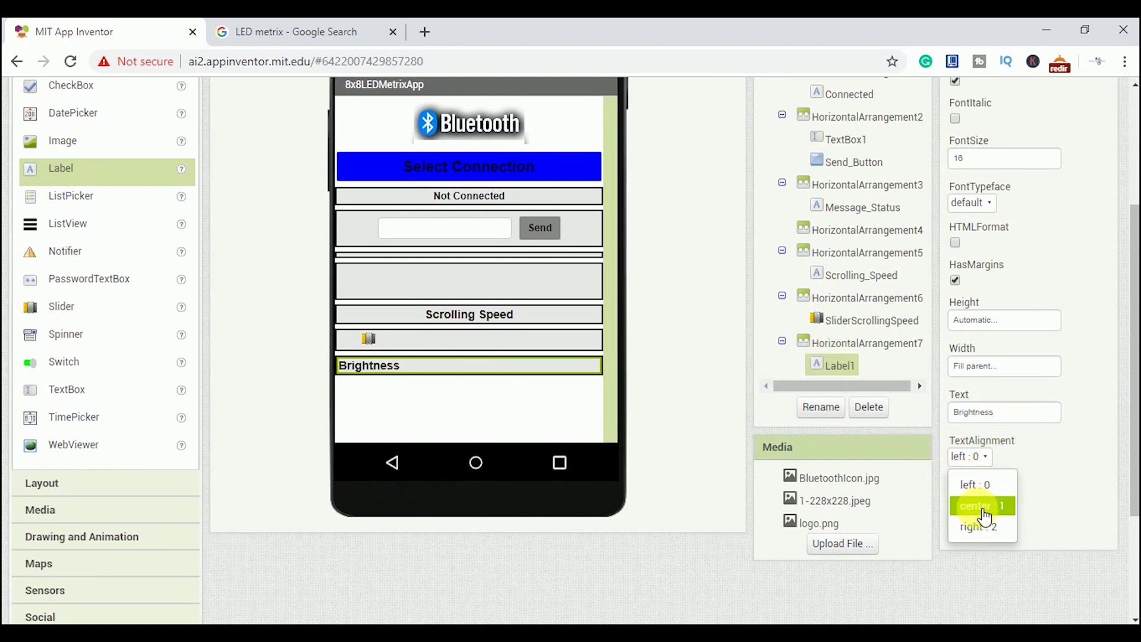
left_click(972, 504)
scroll(837, 406, "up", 3)
left_click(821, 608)
type("Bright")
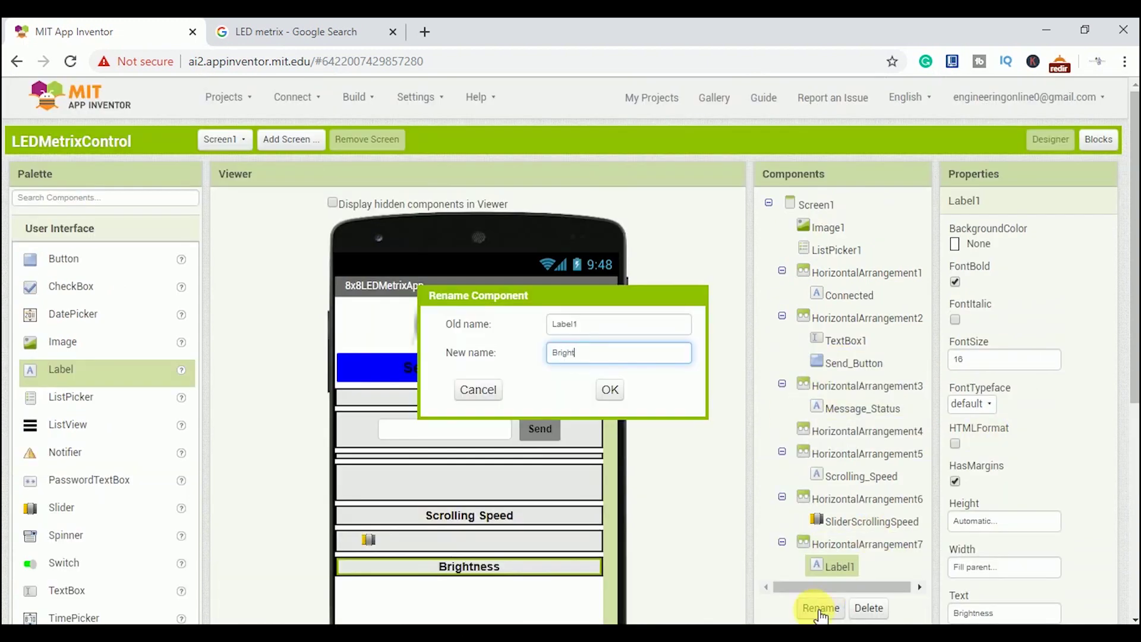
type("ess")
left_click(610, 390)
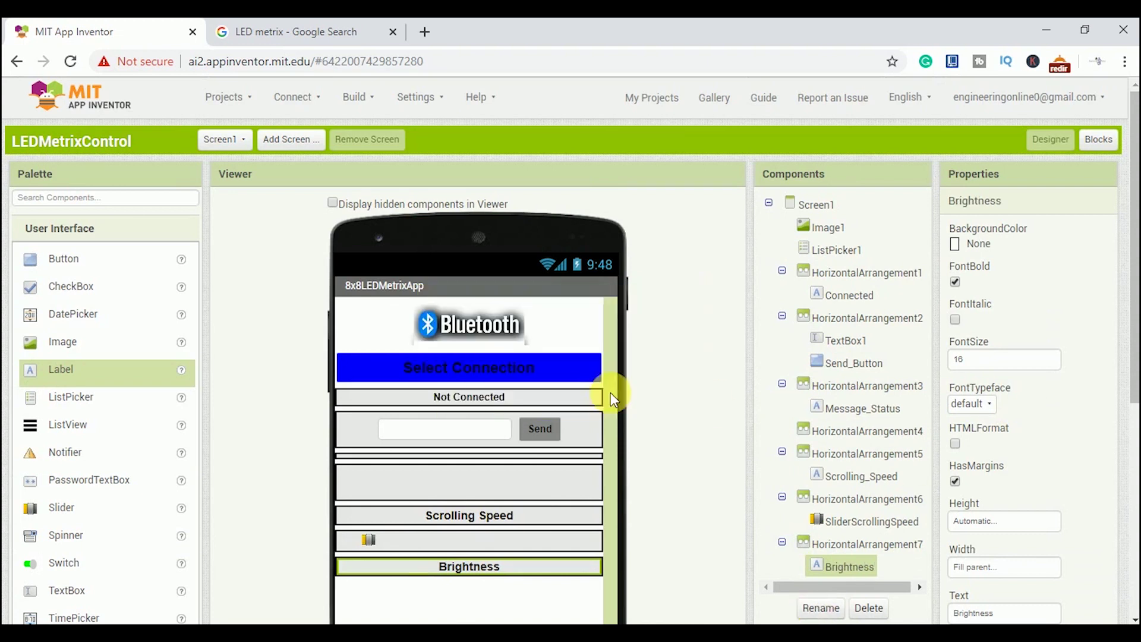
scroll(692, 523, "down", 3)
left_click(41, 550)
- Add a new centred, full-width arrangement below the Brightness label
left_click_drag(101, 152, 505, 491)
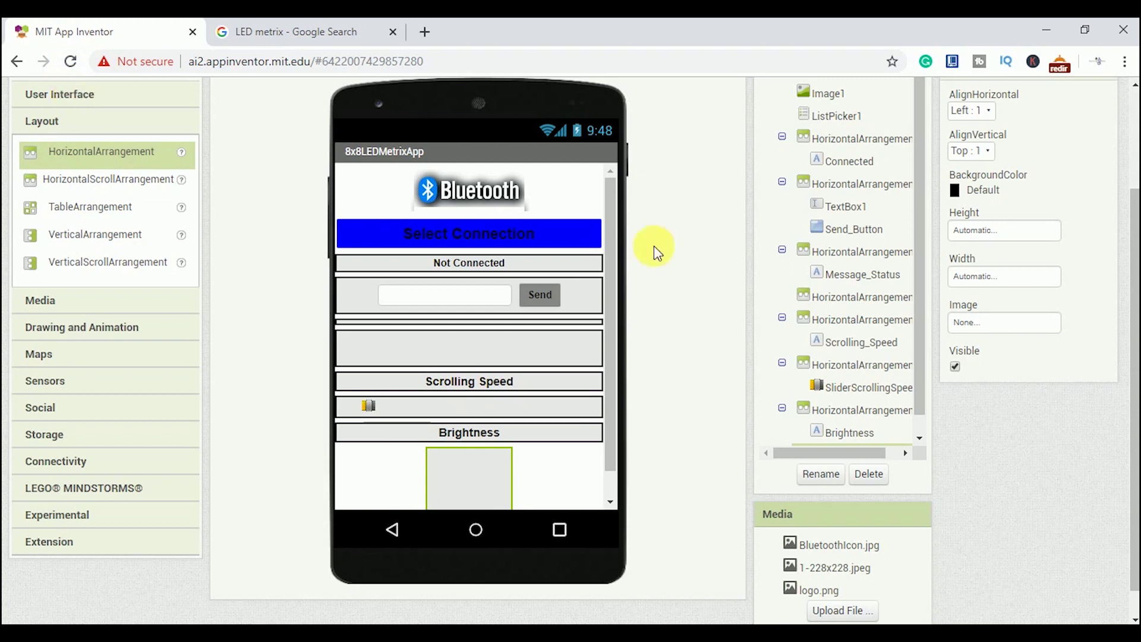
left_click(972, 111)
left_click(972, 159)
left_click(995, 267)
left_click(986, 301)
left_click(1024, 354)
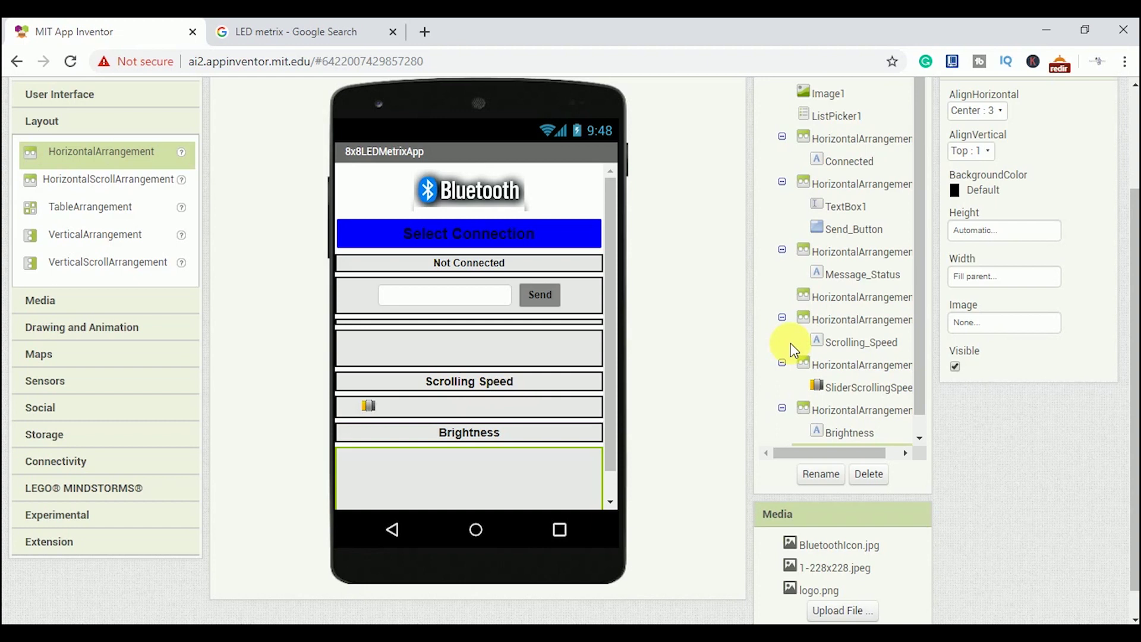
- Add a Cyan slider ranging 1–15, thumb position 10, at 80 percent width
left_click(98, 93)
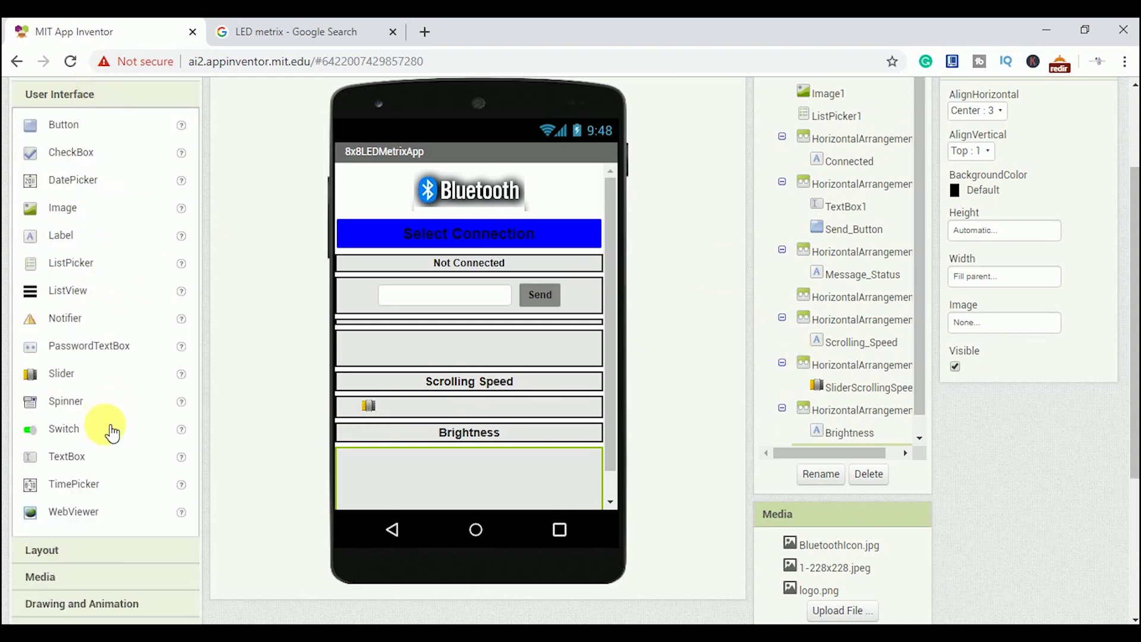
left_click_drag(63, 373, 458, 482)
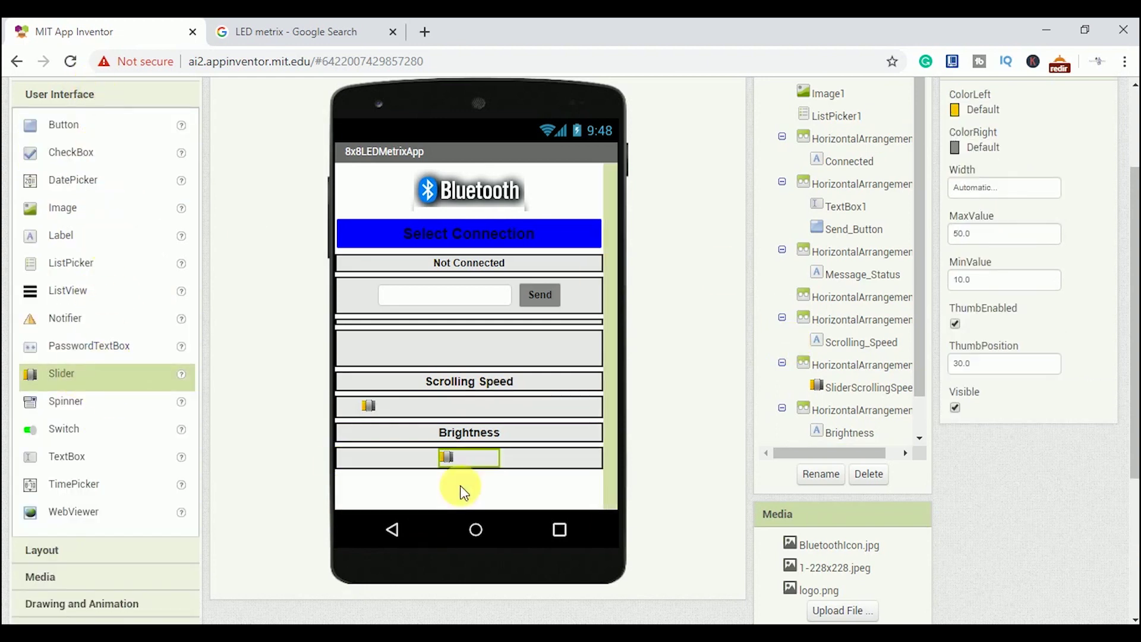
left_click(946, 109)
left_click(981, 194)
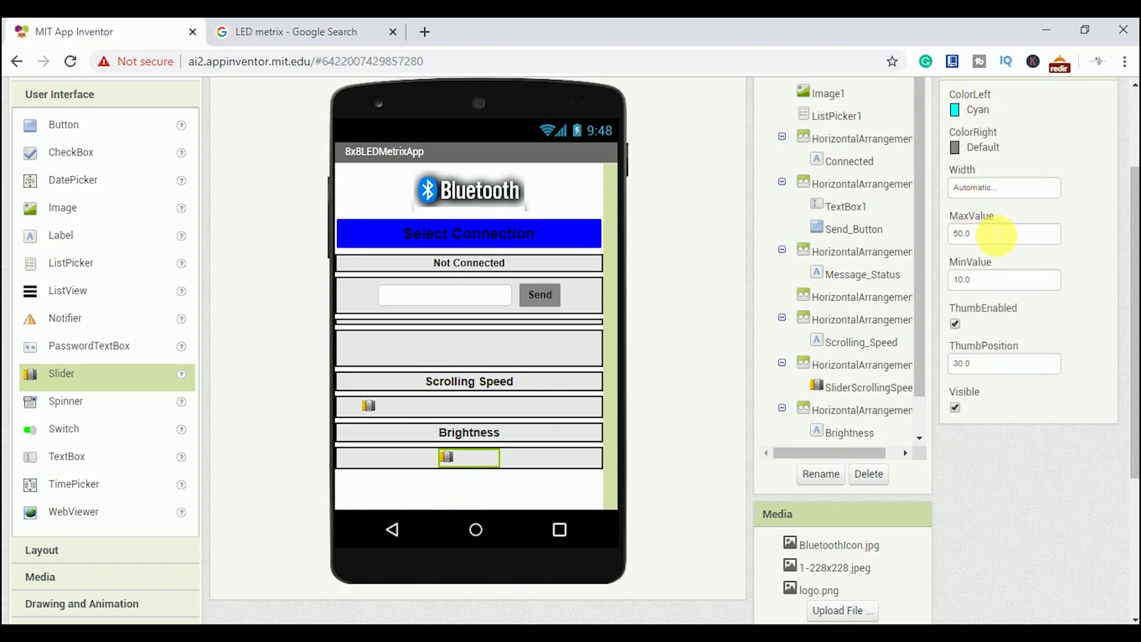
type("15")
type("5")
left_click(1012, 280)
type("1")
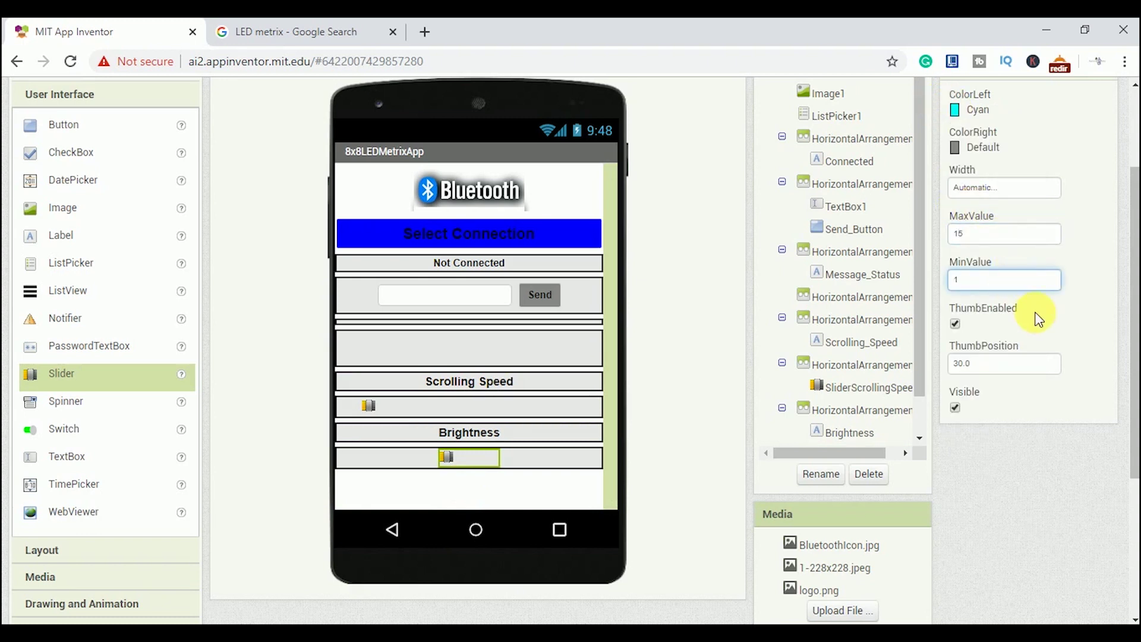
left_click(1032, 363)
type("5")
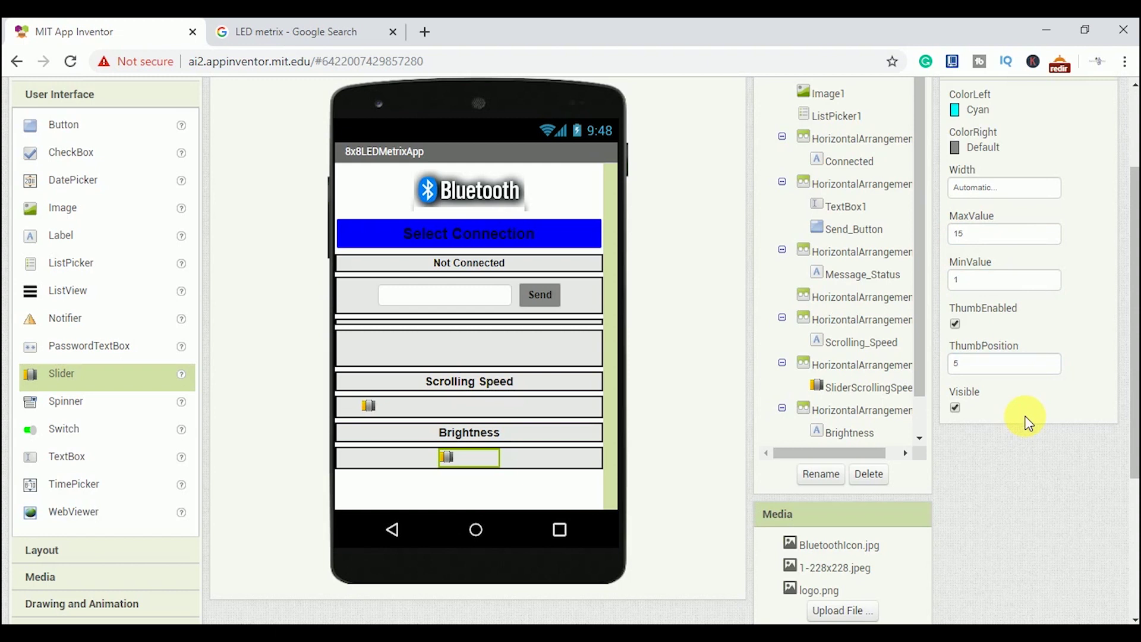
left_click(967, 363)
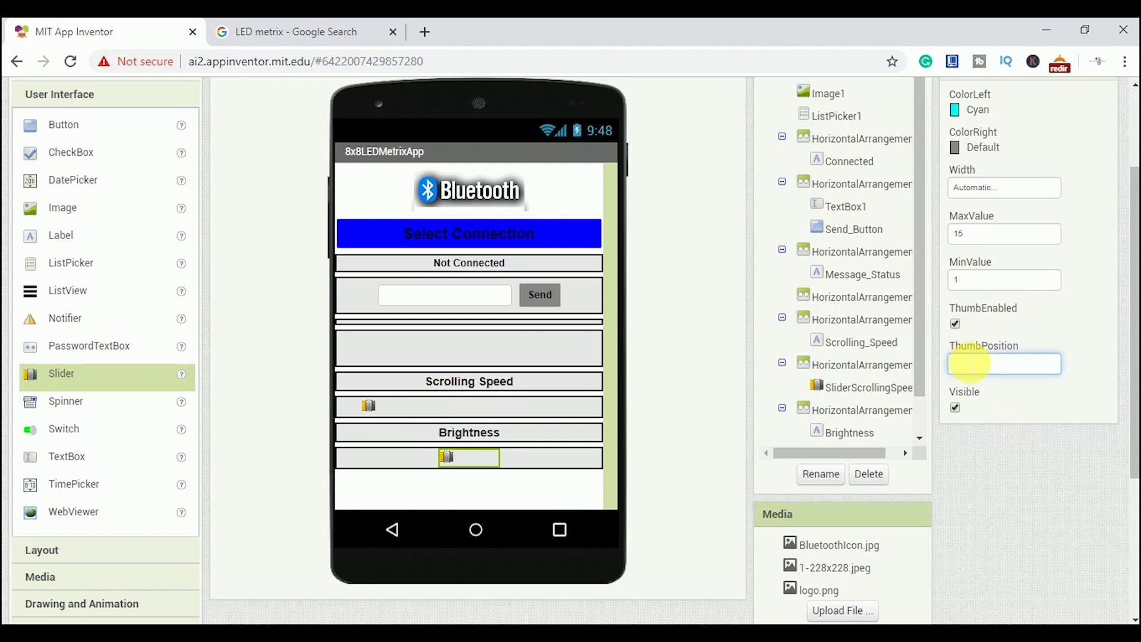
type("10")
left_click(1014, 407)
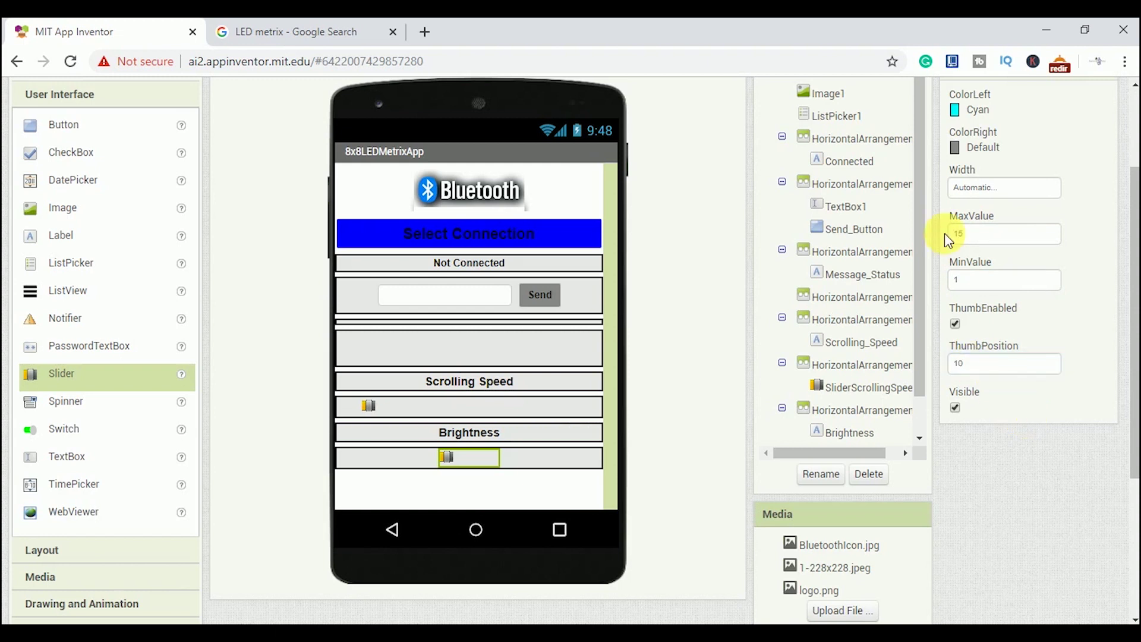
left_click(1003, 189)
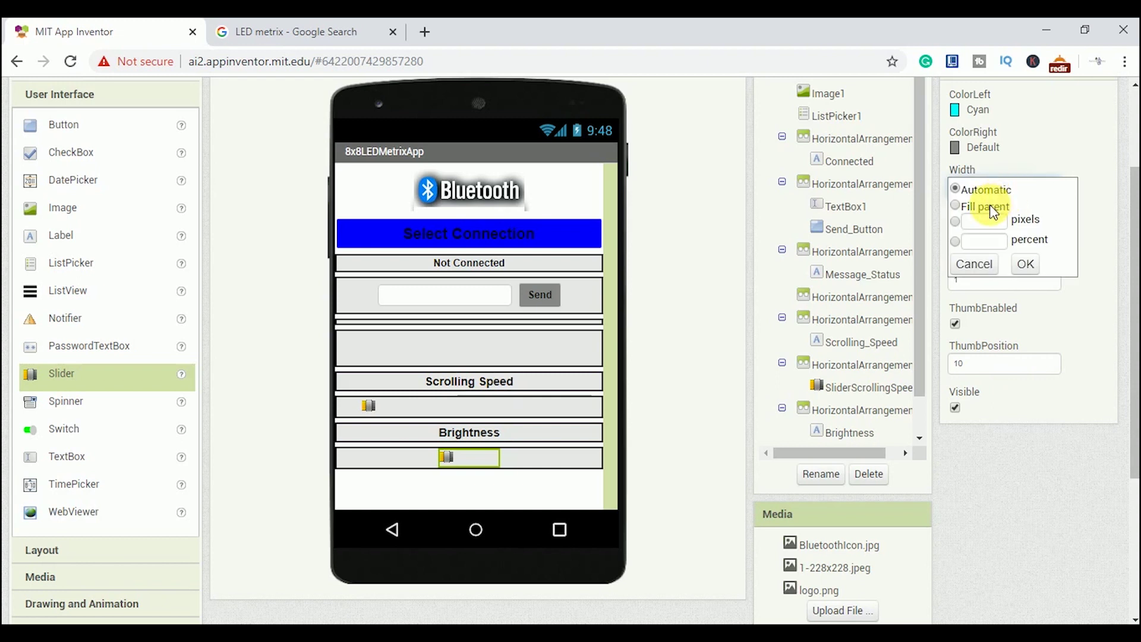
left_click(984, 241)
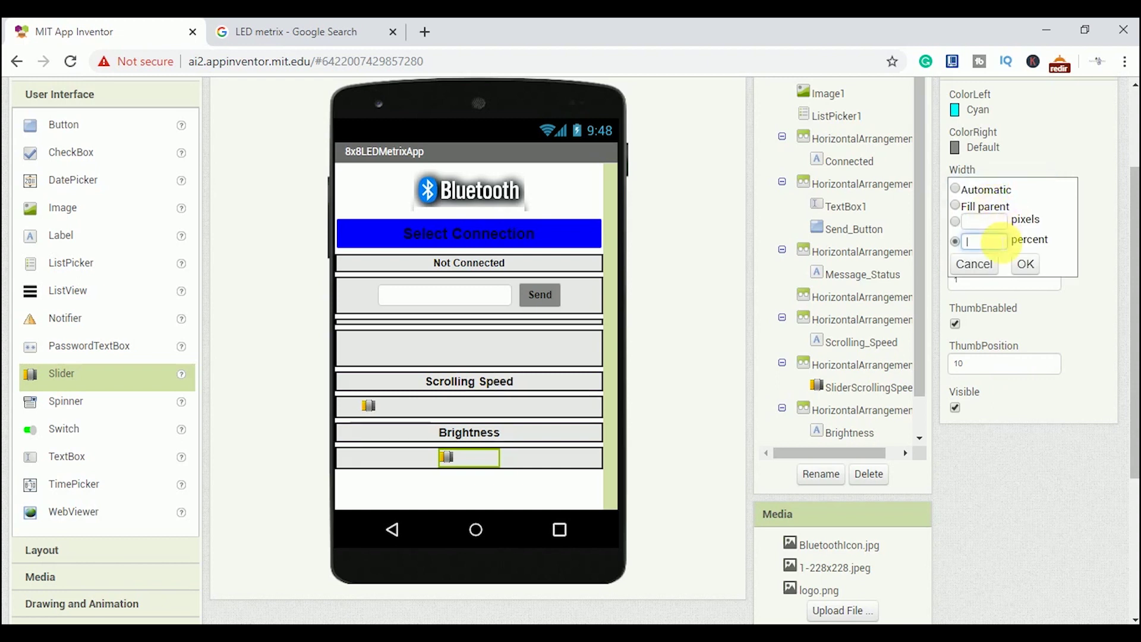
type("80")
left_click(1026, 264)
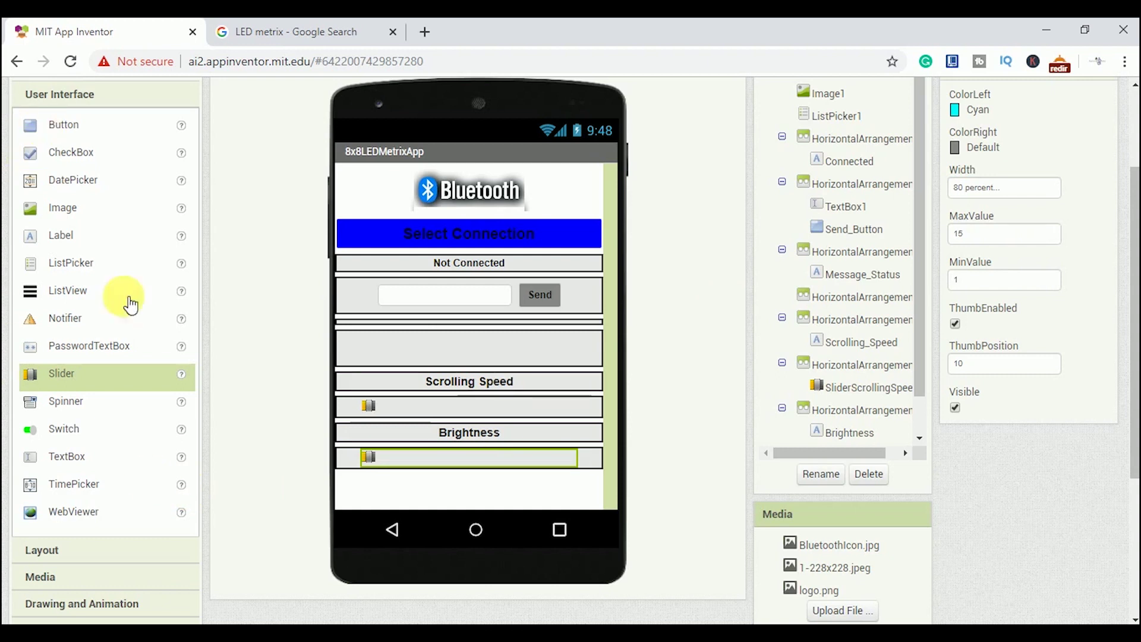
left_click(134, 553)
- Add a bottom arrangement, centred horizontally, with fill-parent width and 90-pixel height
left_click_drag(133, 157, 469, 491)
left_click(981, 114)
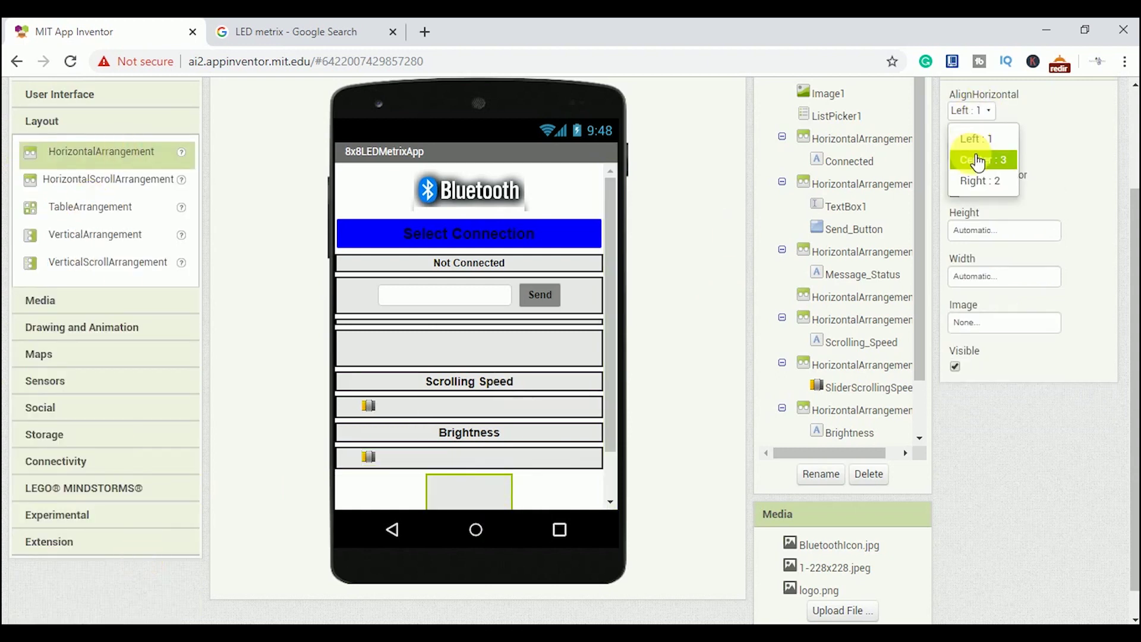
left_click(976, 158)
left_click(999, 272)
left_click(991, 298)
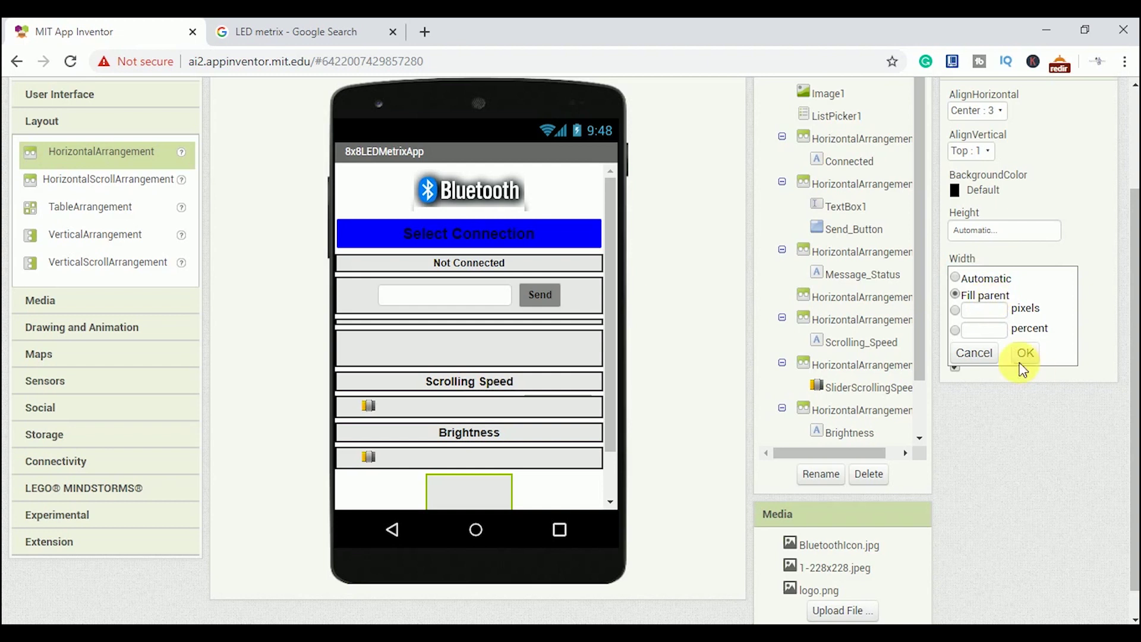
left_click(1027, 351)
left_click(998, 232)
type("90 pixels")
left_click(1028, 309)
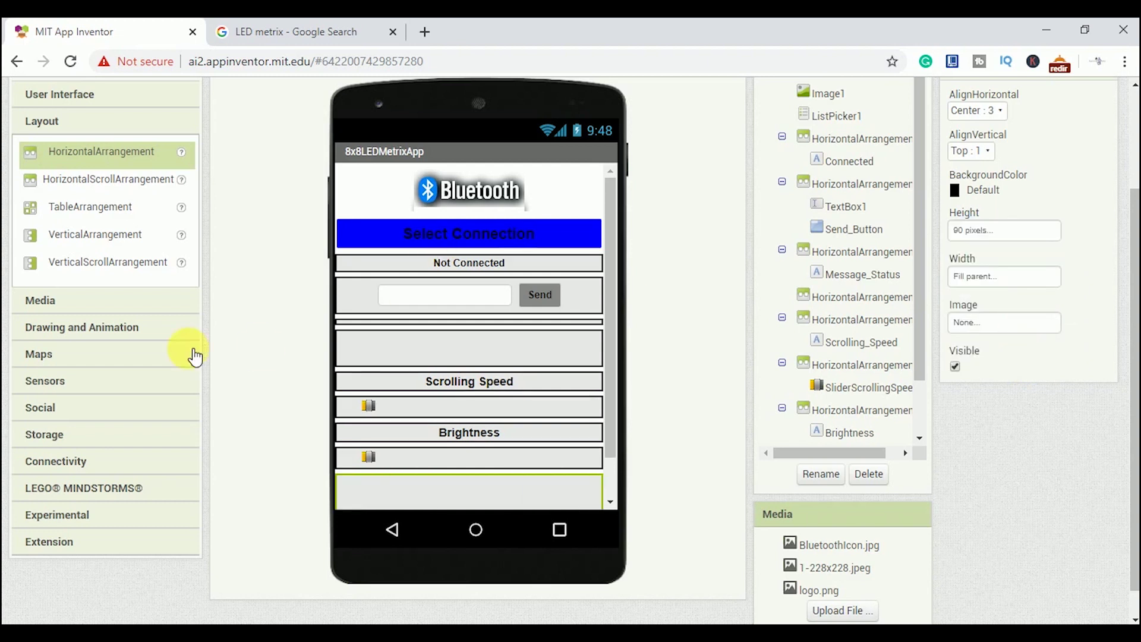
- Add an Image showing logo.png that fills the arrangement's height and width
left_click(111, 94)
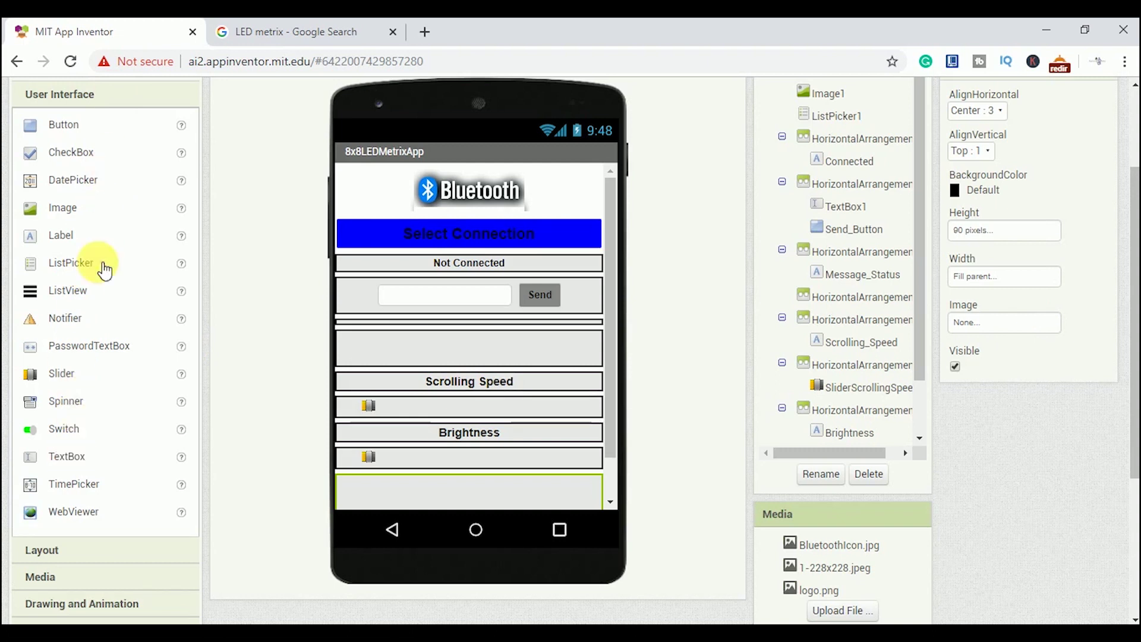
mouse_move(62, 208)
left_mouse_down()
mouse_move(522, 510)
mouse_move(519, 493)
left_mouse_up()
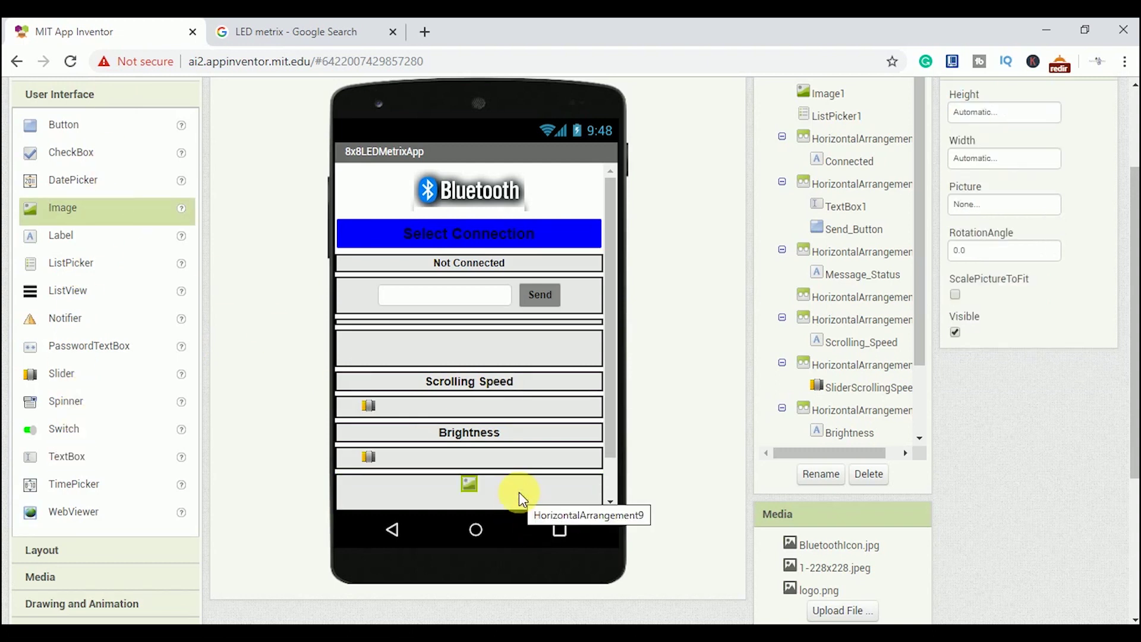
left_click(1004, 112)
left_click(956, 130)
left_click(1023, 189)
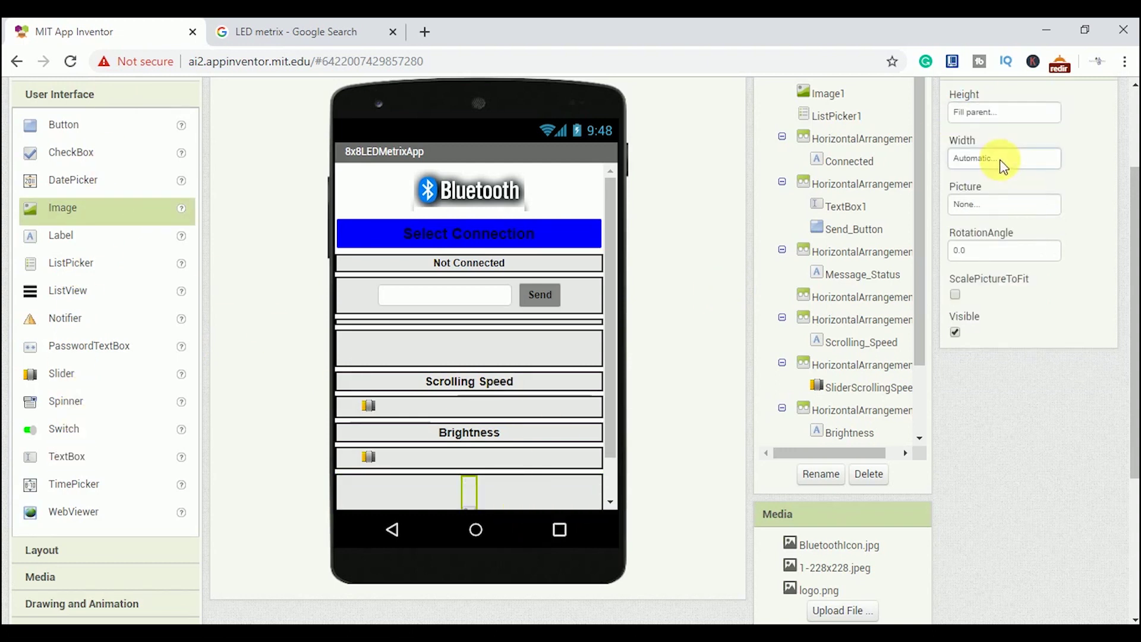
left_click(1003, 165)
left_click(956, 177)
left_click(1024, 236)
left_click(1005, 205)
left_click(990, 242)
left_click(1026, 365)
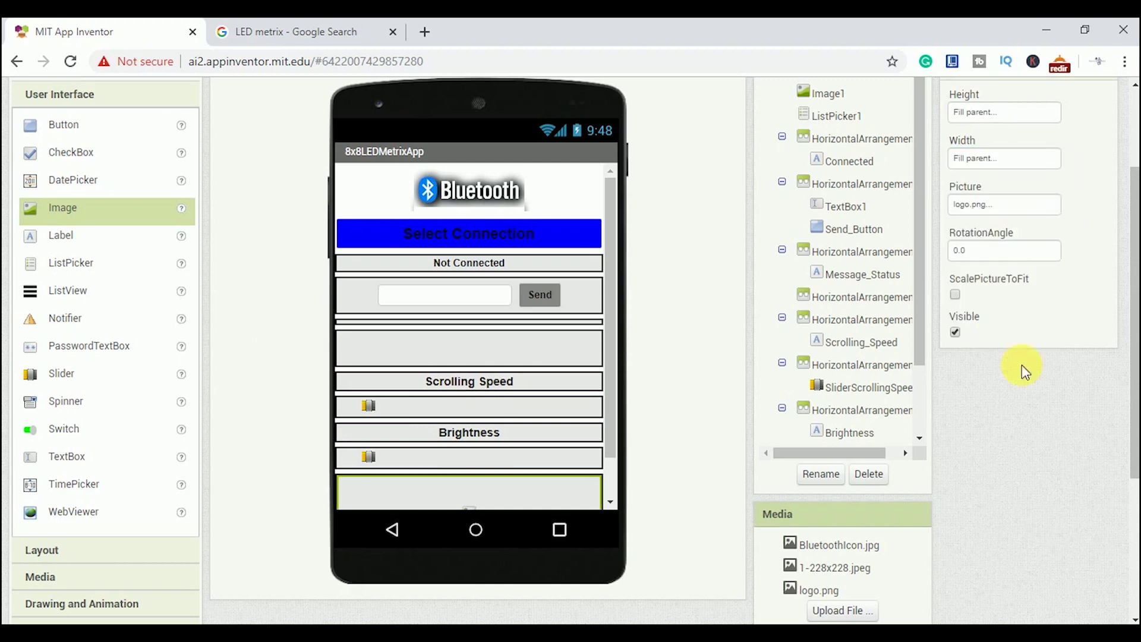
scroll(619, 356, "down", 1)
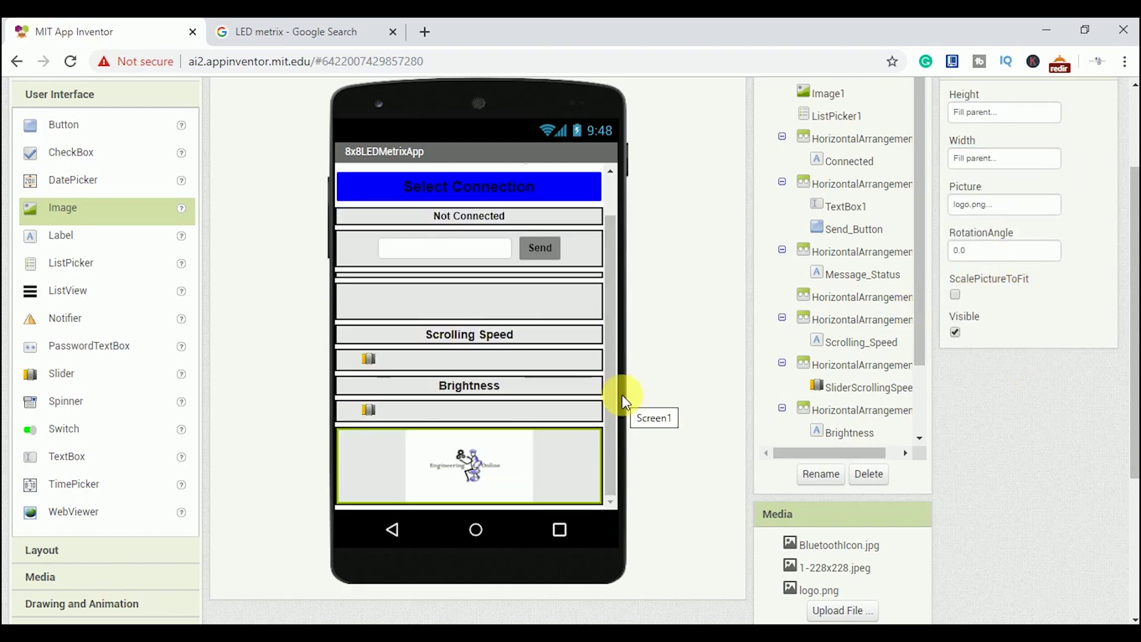
mouse_move(1138, 440)
left_mouse_down()
mouse_move(1138, 416)
mouse_move(1138, 432)
left_mouse_up()
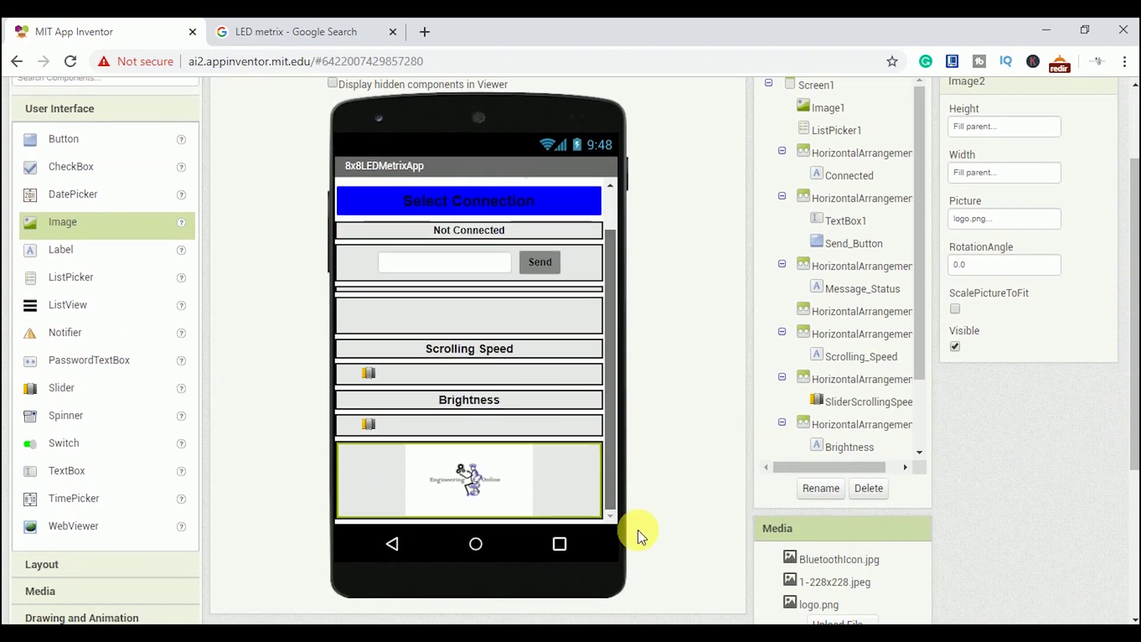
scroll(1076, 190, "up", 3)
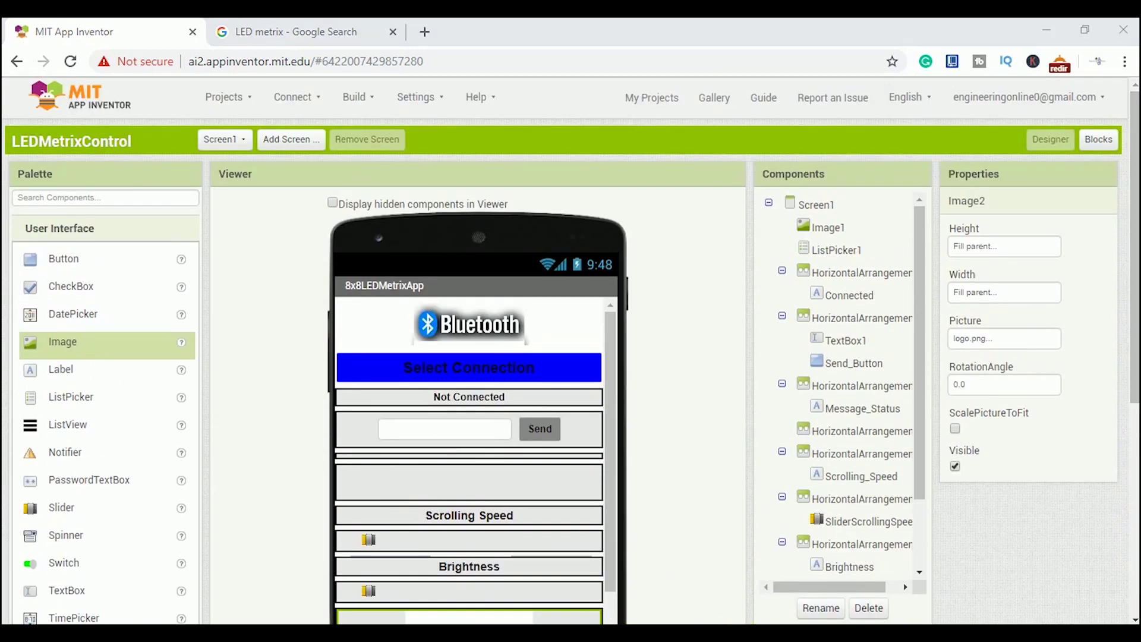
- Add a ListPicker1.BeforePicking event containing a set ListPicker1.Elements block
left_click(1100, 139)
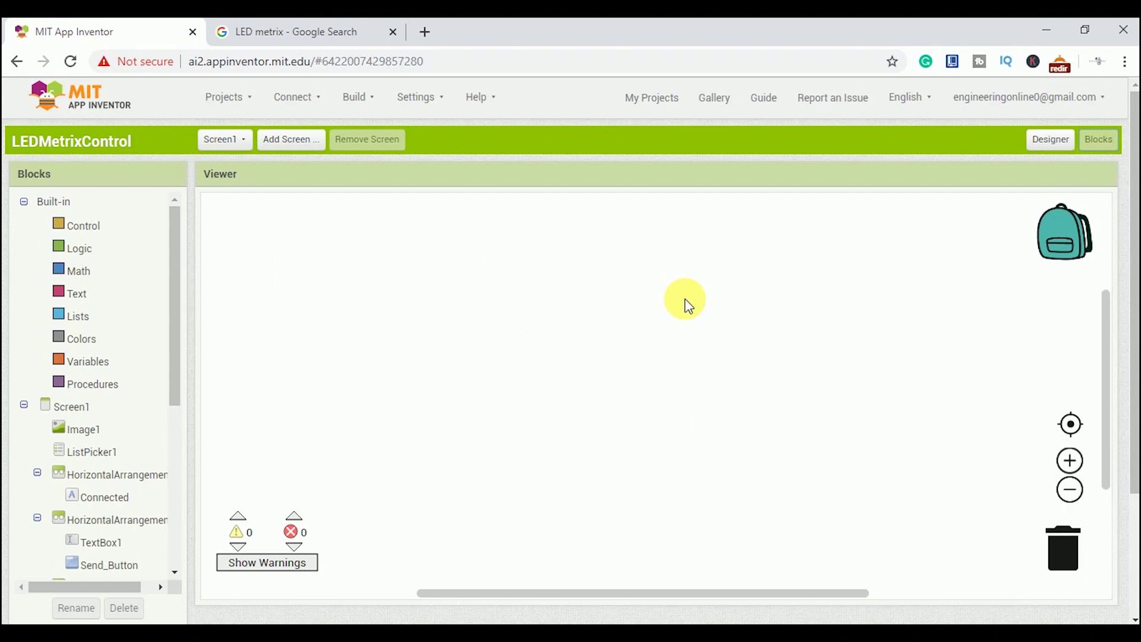
left_click(92, 452)
left_click(241, 299)
left_click_drag(242, 299, 273, 239)
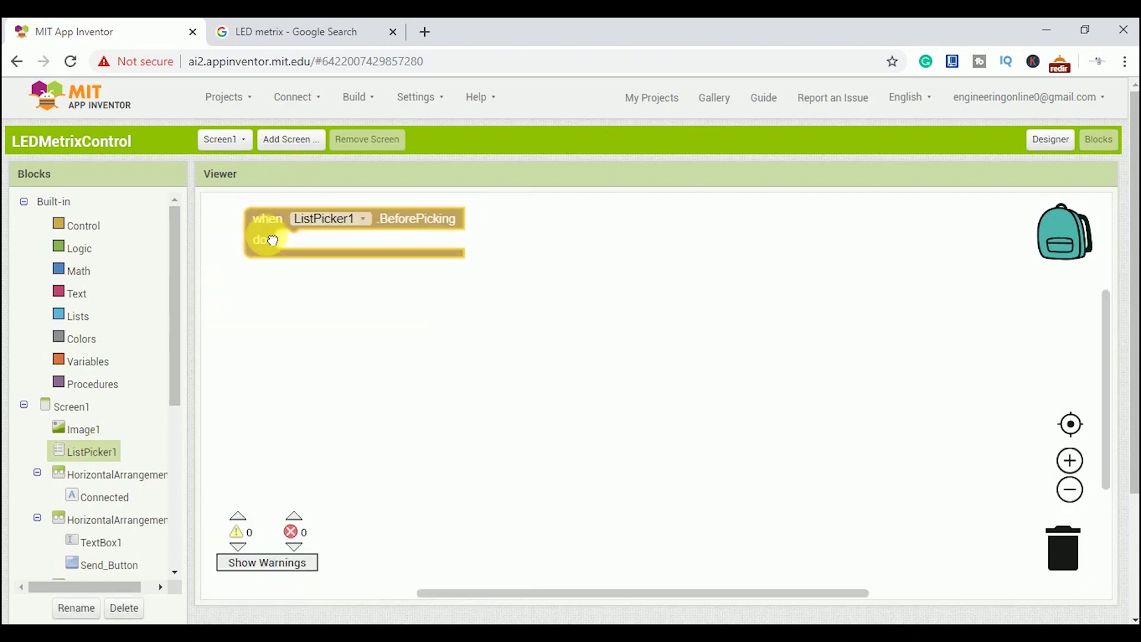
left_click(92, 451)
scroll(535, 375, "down", 10)
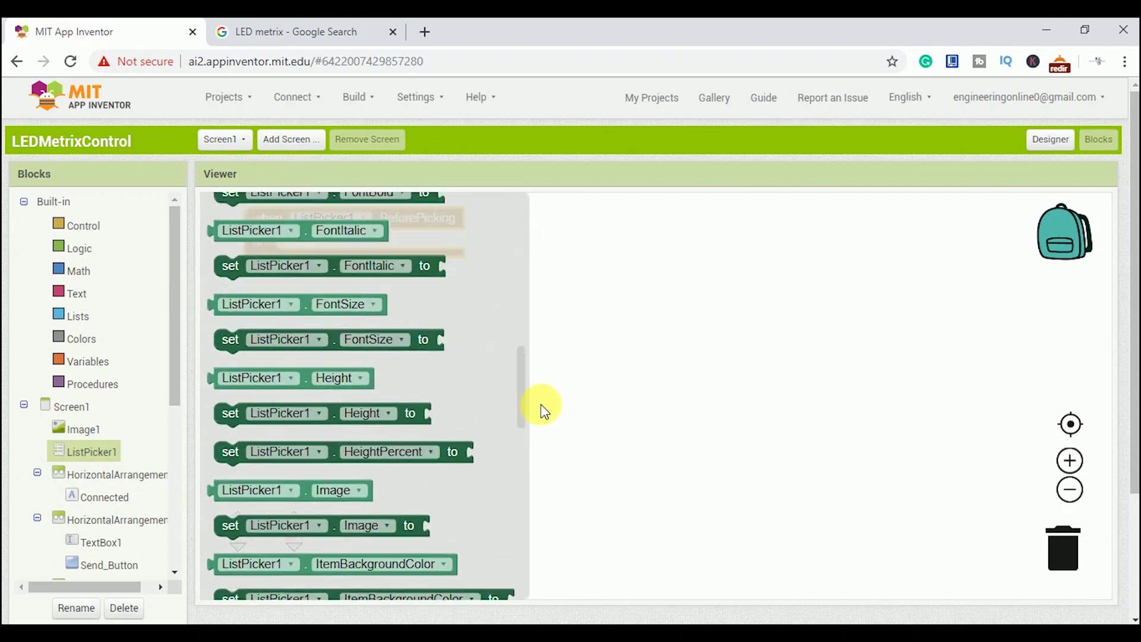
scroll(542, 392, "up", 3)
scroll(509, 357, "up", 2)
left_click(234, 288)
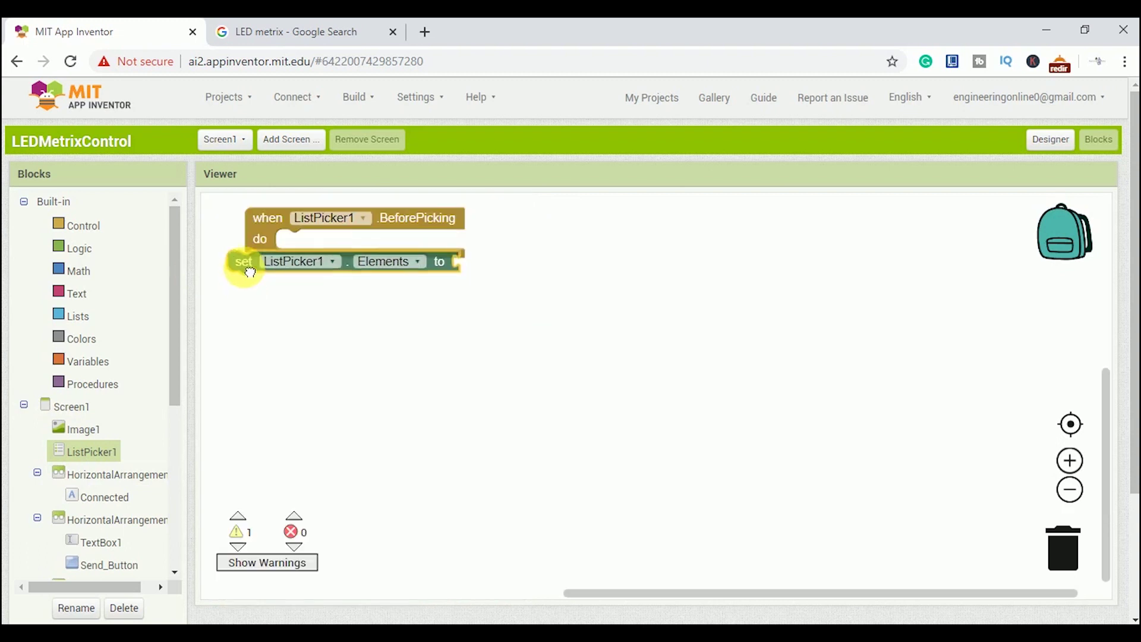
left_click_drag(236, 297, 290, 250)
- Add a BluetoothClient component and plug BluetoothClient1.AddressesAndNames into the Elements setter
left_click(1051, 139)
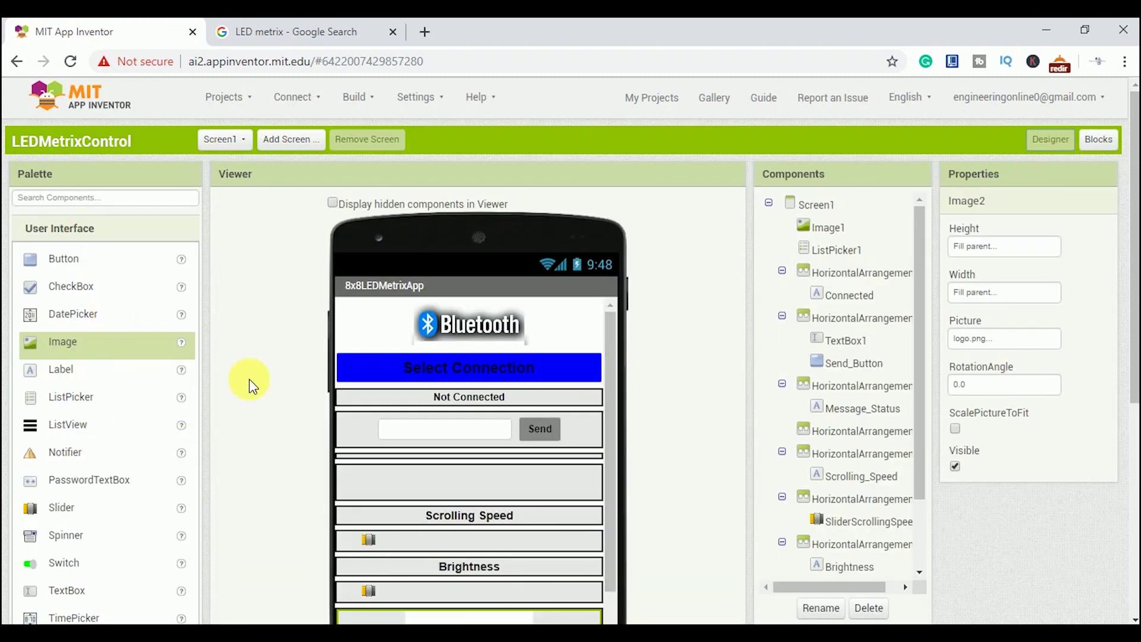
scroll(249, 381, "down", 3)
scroll(178, 560, "down", 1)
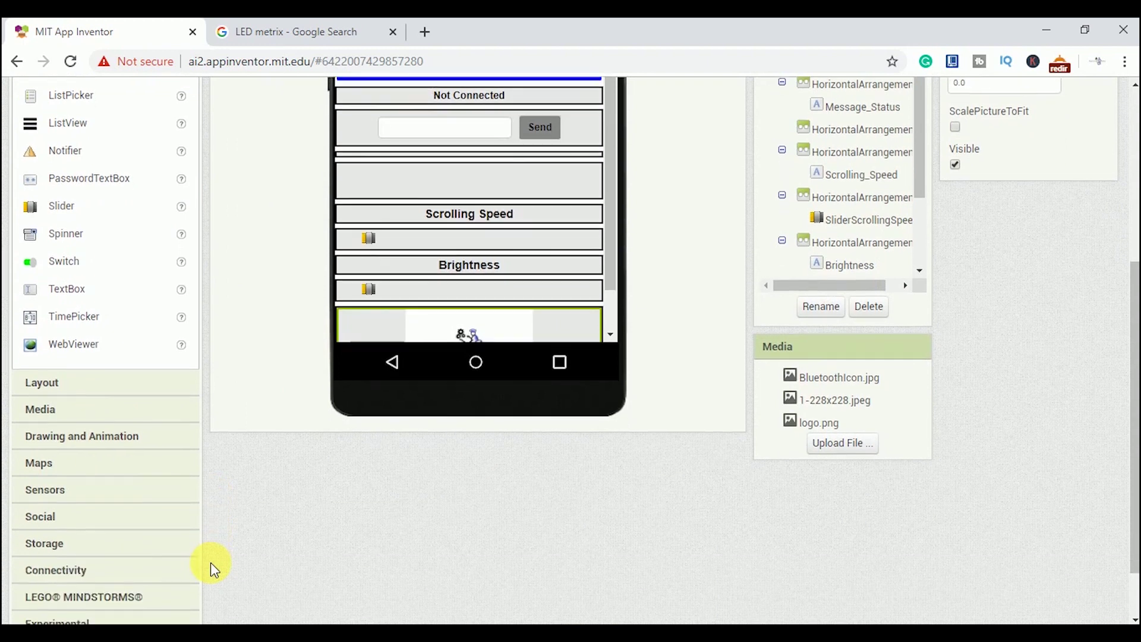
left_click(211, 566)
left_click(108, 501)
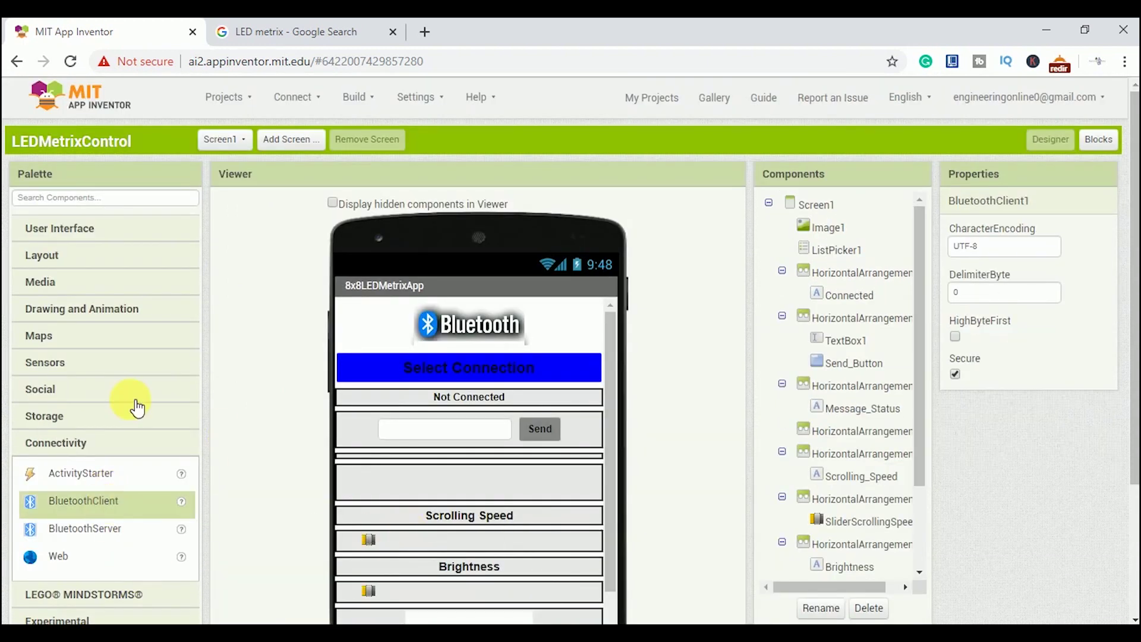
left_click(1100, 139)
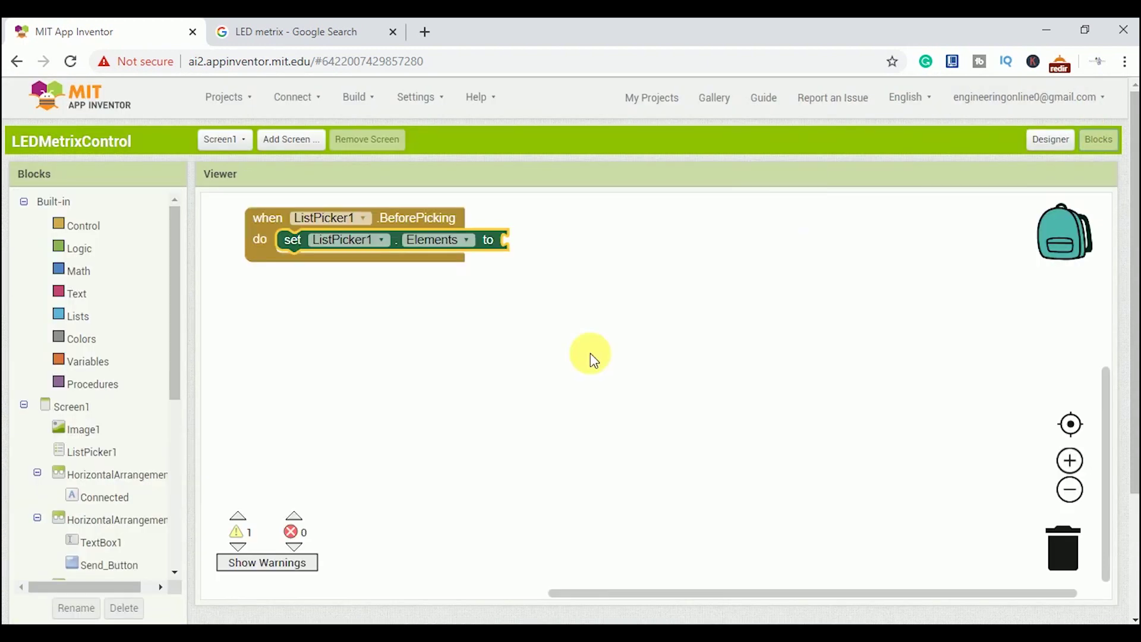
left_click_drag(179, 369, 209, 556)
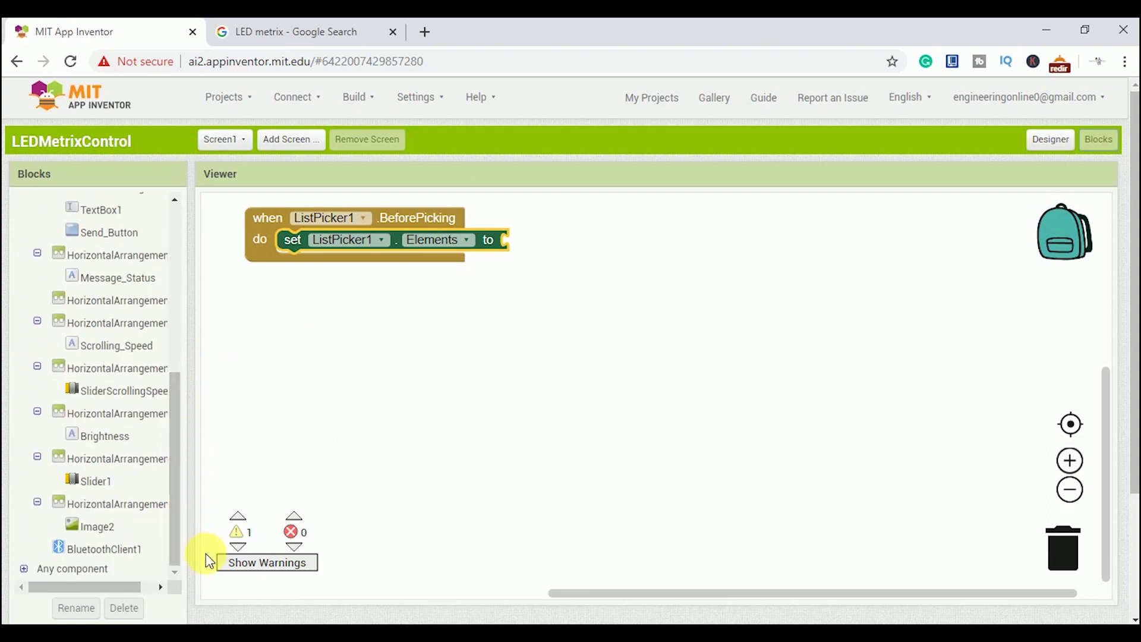
left_click(107, 546)
scroll(337, 431, "down", 5)
left_click_drag(357, 402, 649, 250)
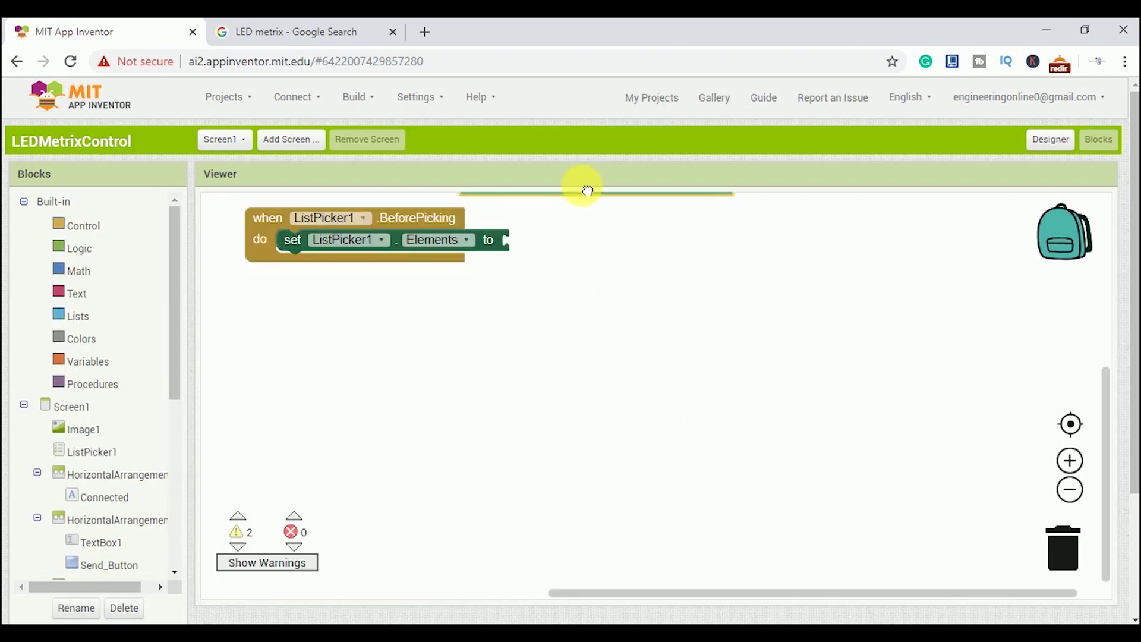
- Add ListPicker1.AfterPicking with an if testing BluetoothClient1.Connect(ListPicker1.Selection)
left_click(89, 452)
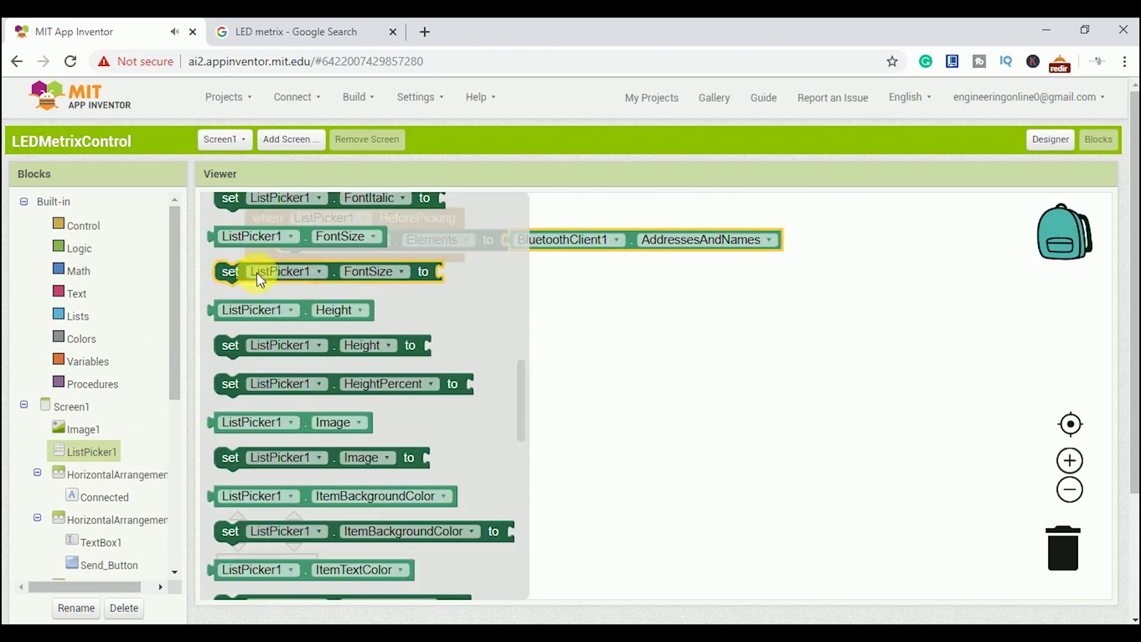
left_click_drag(523, 377, 518, 214)
left_click_drag(377, 215, 407, 293)
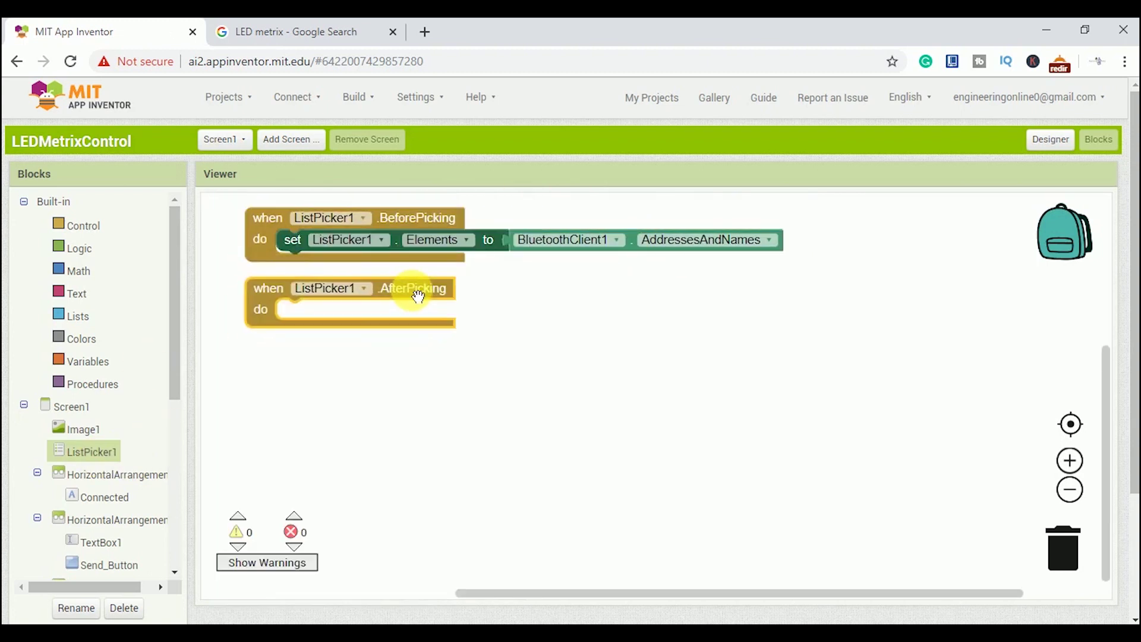
left_click(104, 549)
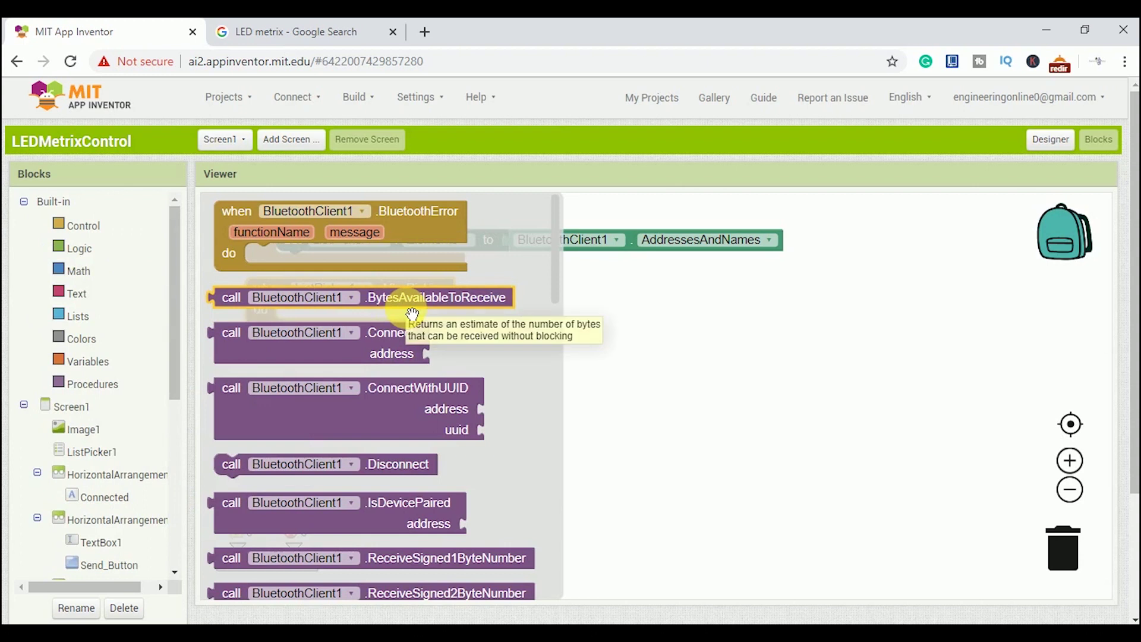
mouse_move(371, 362)
left_mouse_down()
mouse_move(469, 341)
mouse_move(454, 341)
mouse_move(546, 375)
left_mouse_up()
left_click(81, 226)
left_click_drag(250, 235, 318, 336)
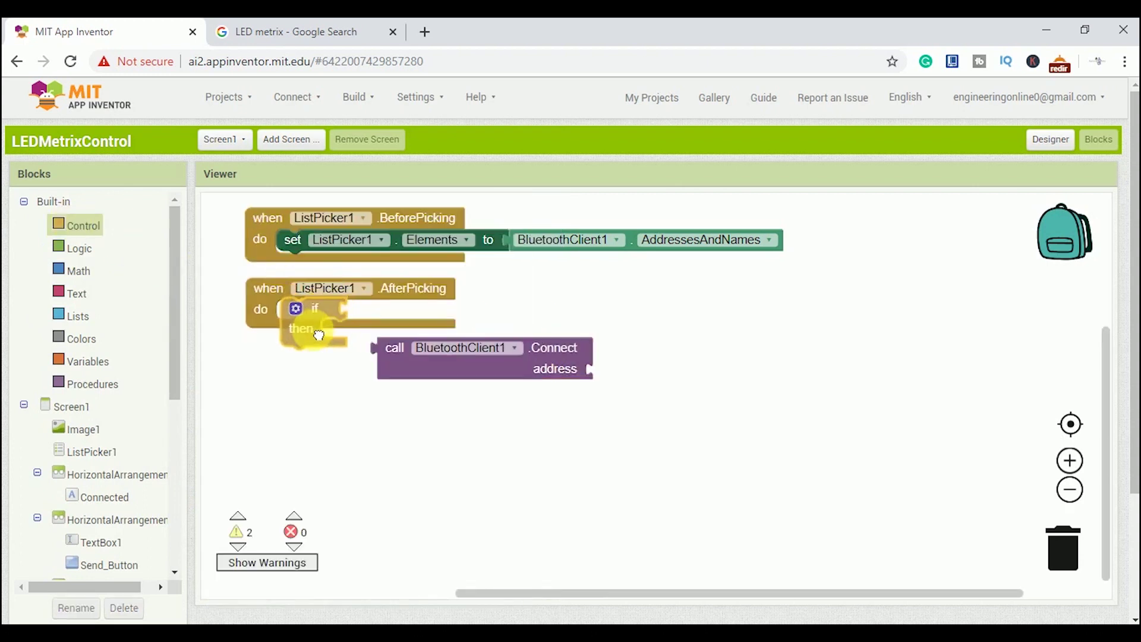
left_click_drag(433, 351, 399, 312)
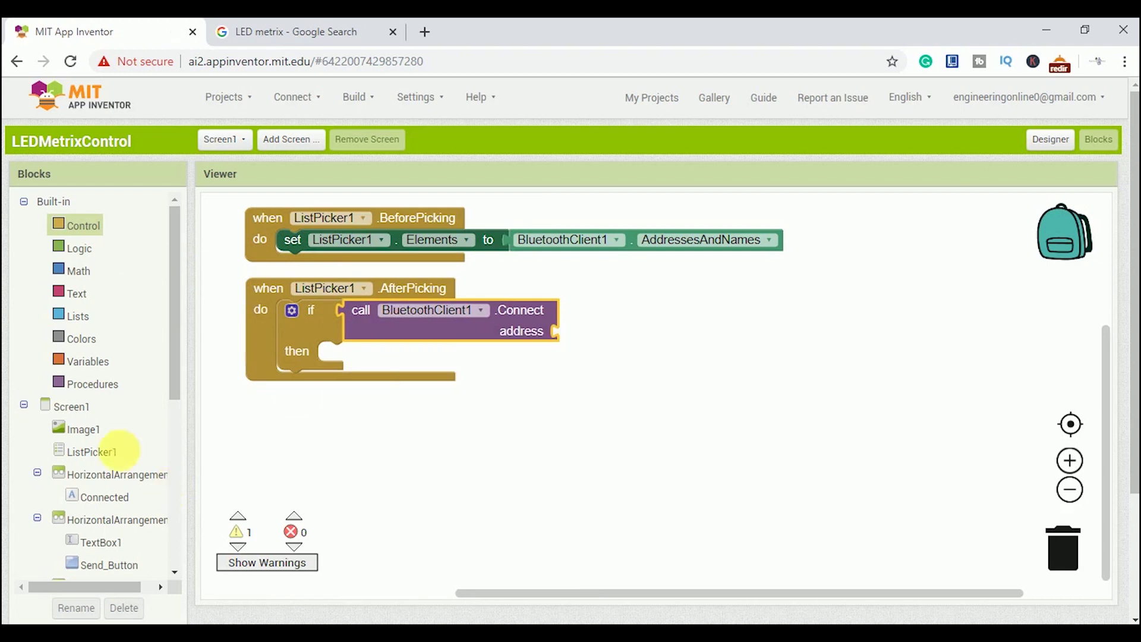
left_click(91, 452)
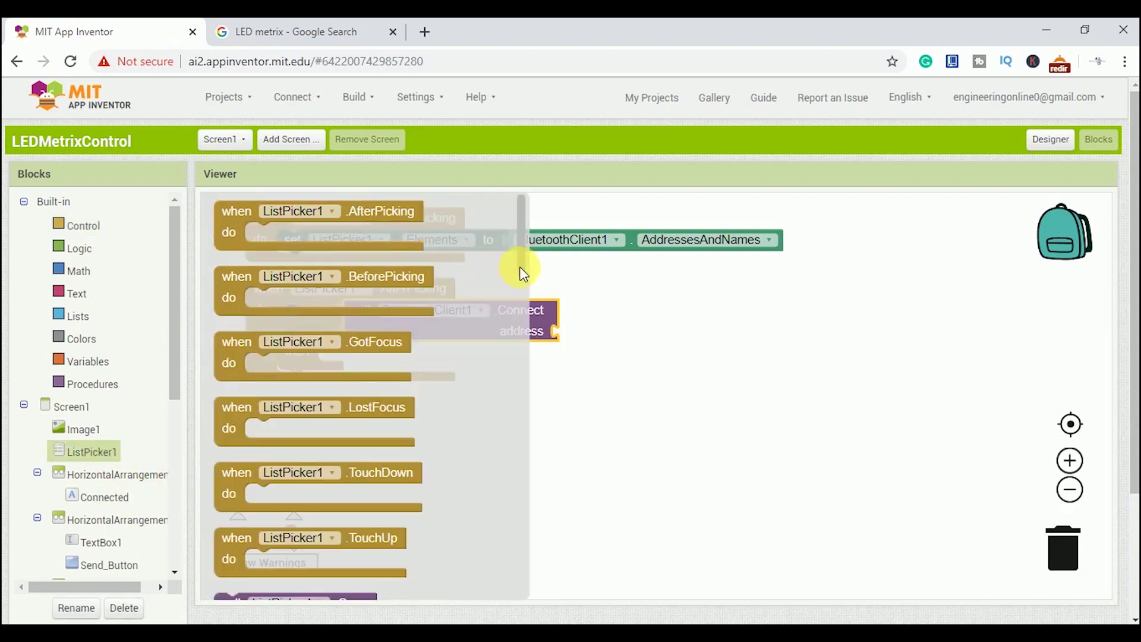
scroll(527, 321, "down", 5)
scroll(535, 377, "down", 5)
scroll(543, 459, "down", 3)
mouse_move(287, 441)
left_mouse_down()
mouse_move(506, 399)
mouse_move(655, 337)
left_mouse_up()
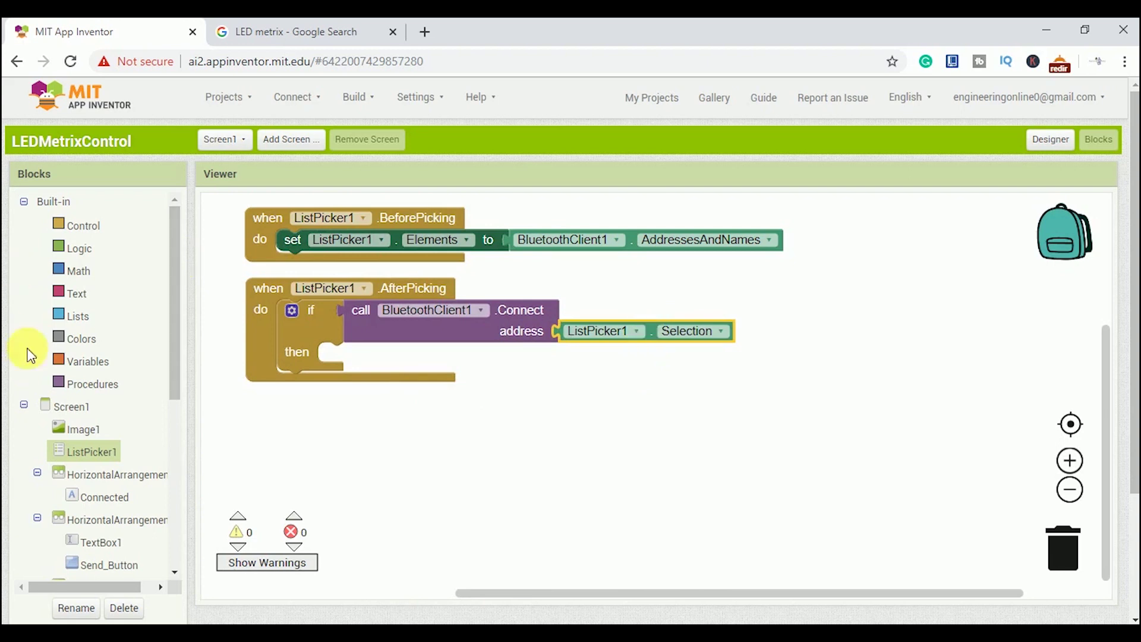
- On success set Connected.Text to "Connected", and place an empty Send_Button.Click event
left_click(104, 497)
left_click_drag(383, 295, 431, 373)
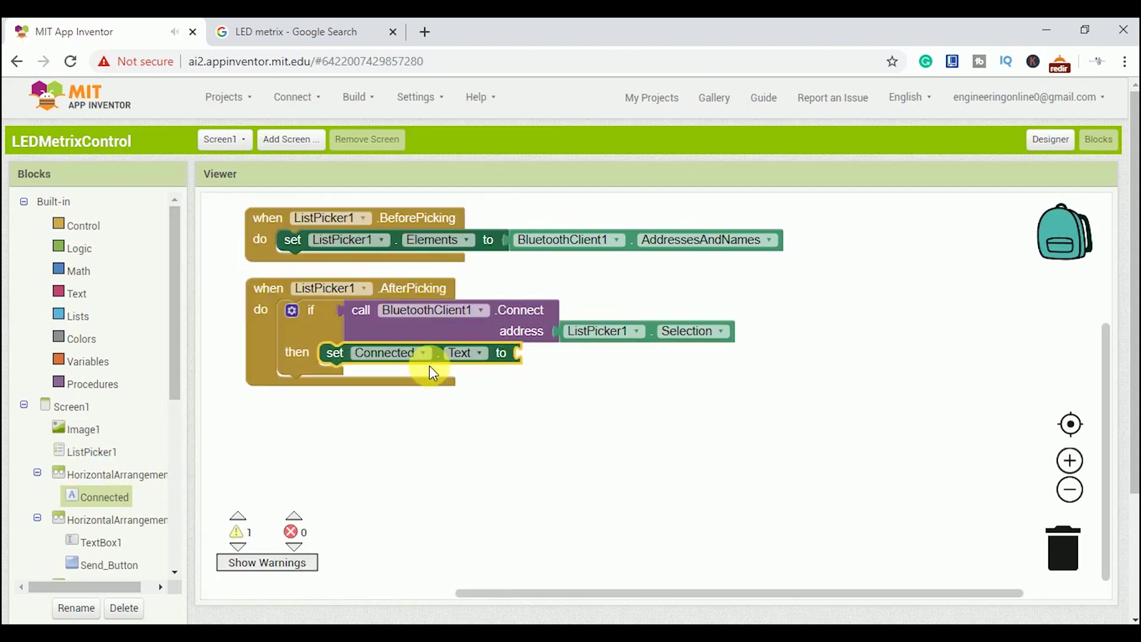
left_click(63, 299)
scroll(395, 216, "down", 5)
scroll(229, 209, "up", 5)
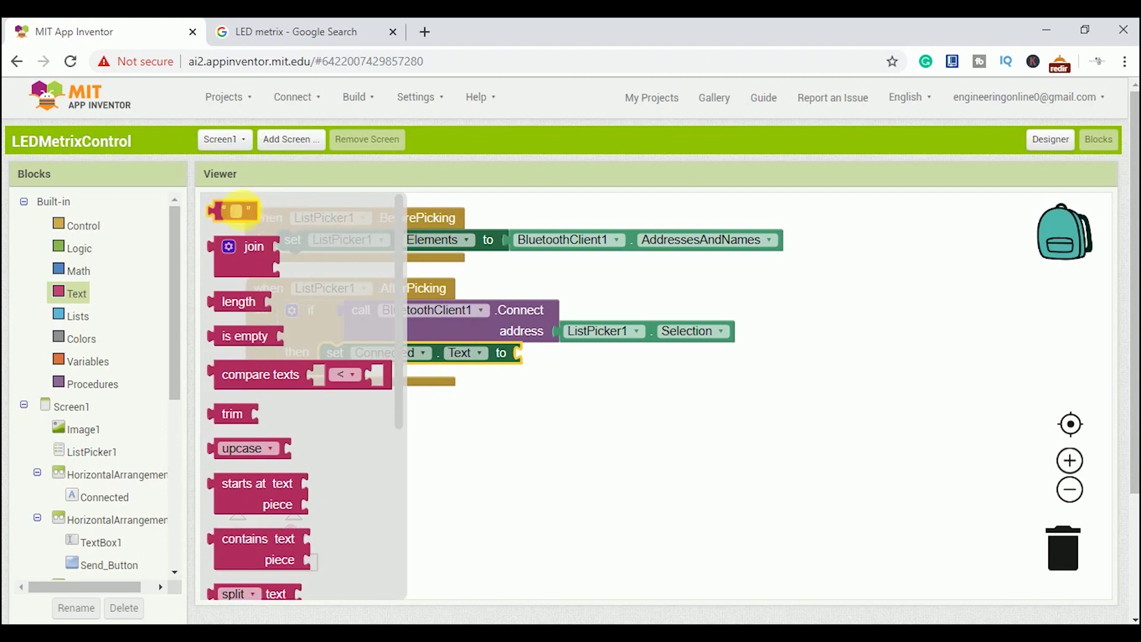
mouse_move(236, 214)
left_mouse_down()
mouse_move(438, 349)
mouse_move(546, 354)
left_mouse_up()
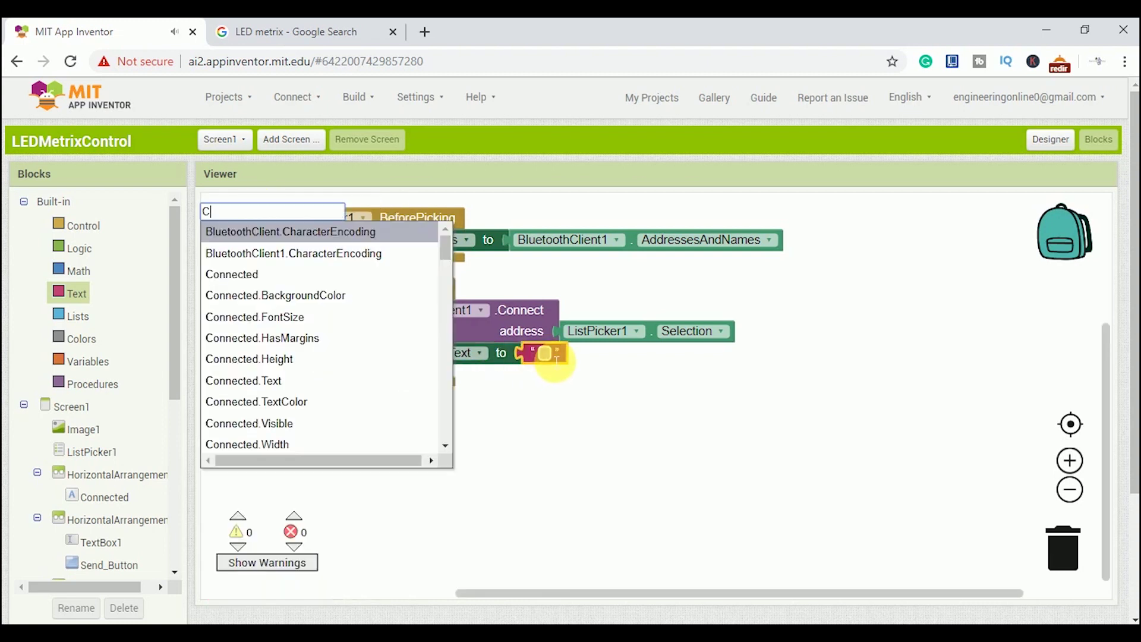
left_click(546, 355)
type("Connected")
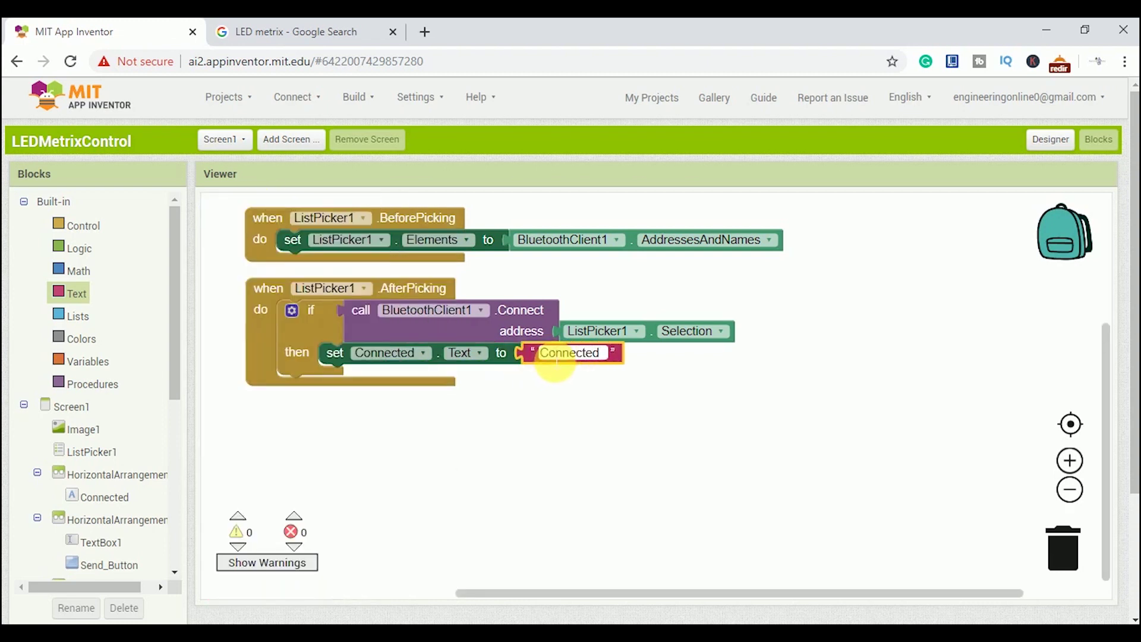
left_click(585, 402)
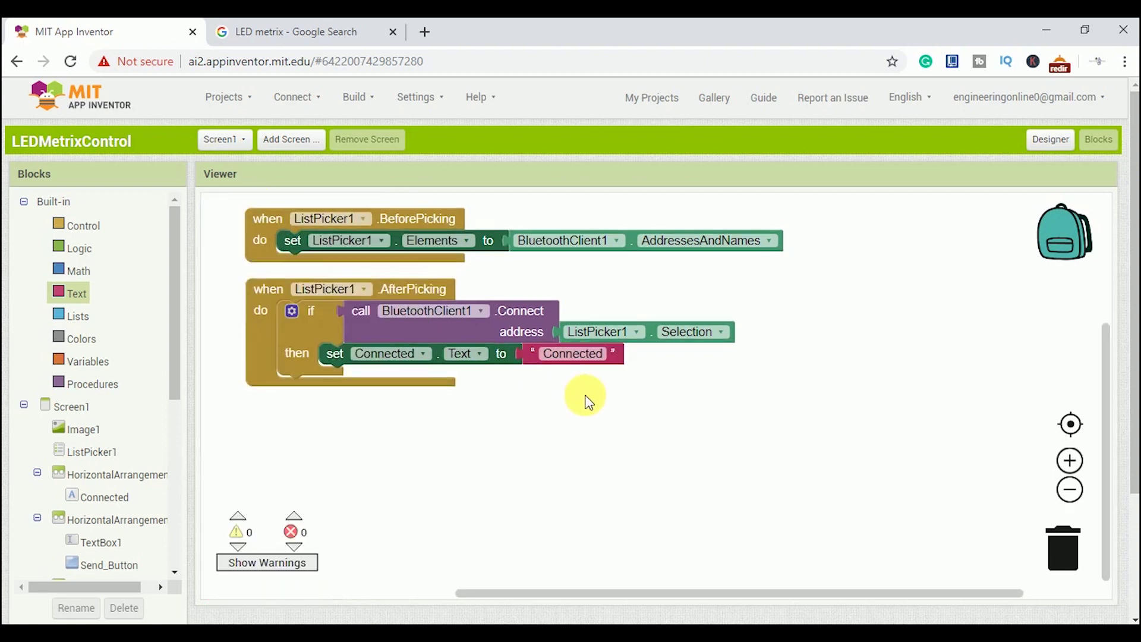
left_click(98, 566)
left_click_drag(353, 214, 419, 407)
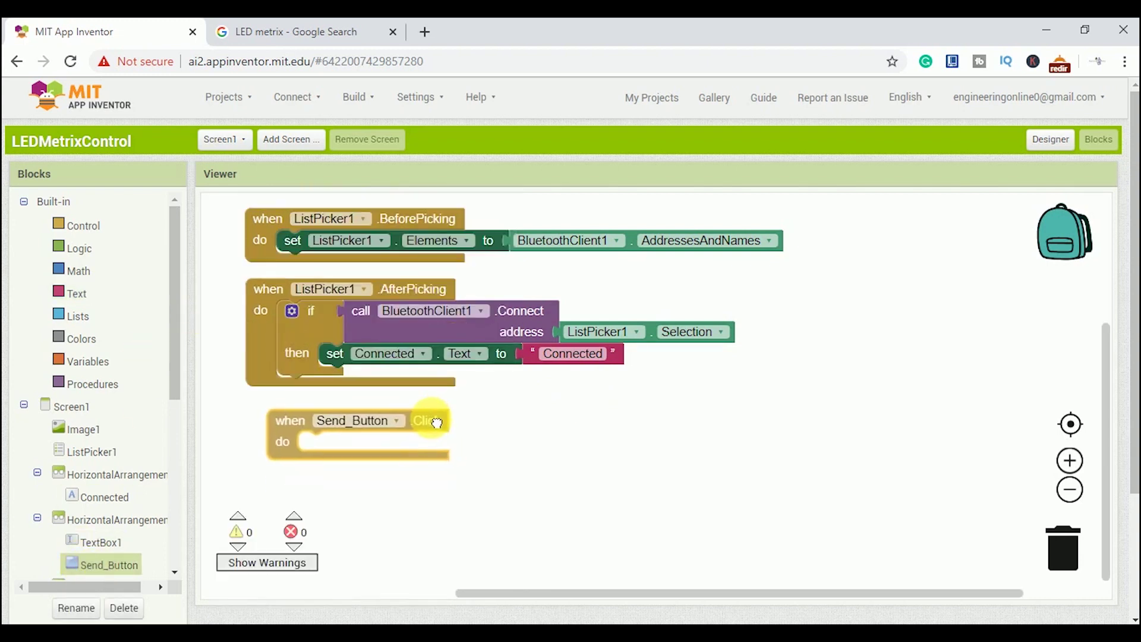
scroll(174, 503, "down", 5)
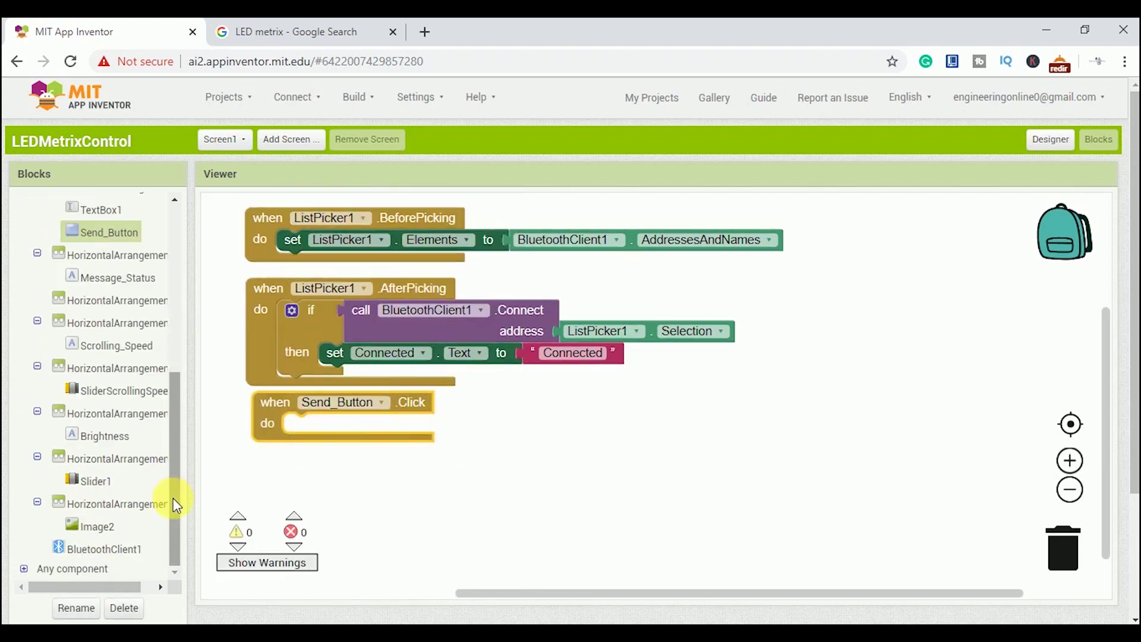
- Put BluetoothClient1.SendText "1" inside Send_Button.Click
left_click(98, 549)
scroll(491, 297, "down", 5)
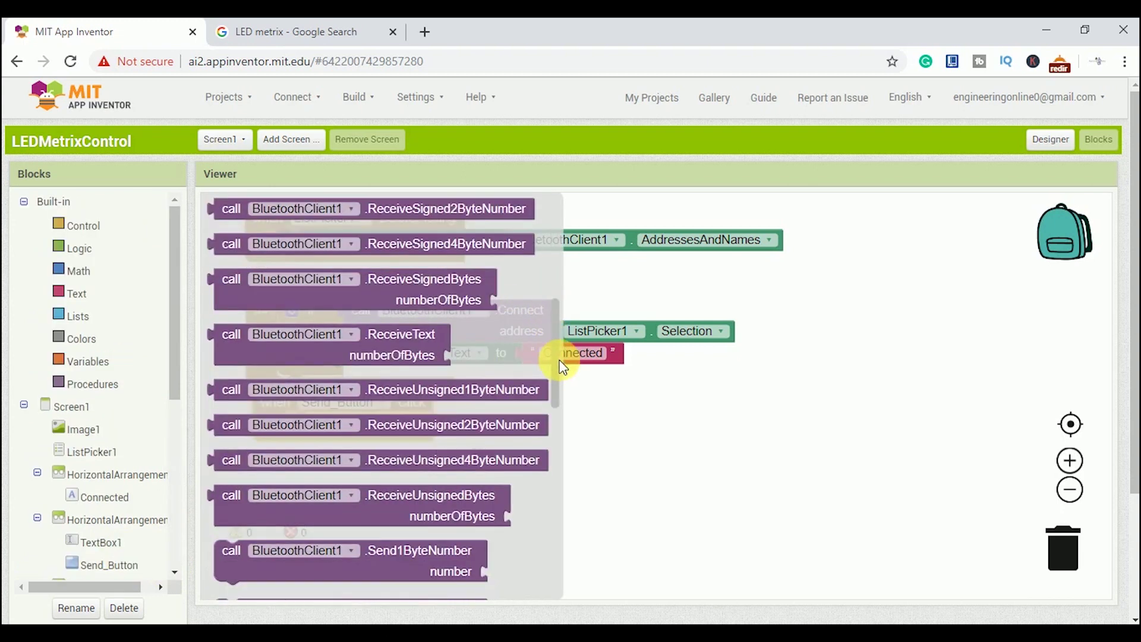
scroll(535, 402, "down", 5)
left_click_drag(449, 427, 535, 421)
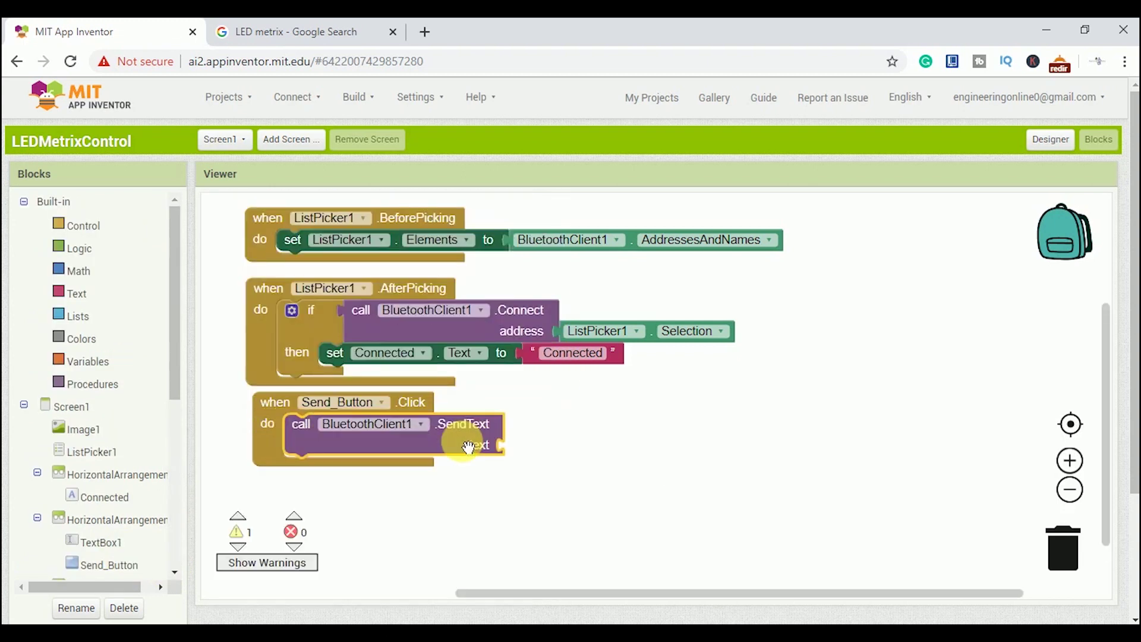
left_click(78, 293)
scroll(395, 216, "up", 5)
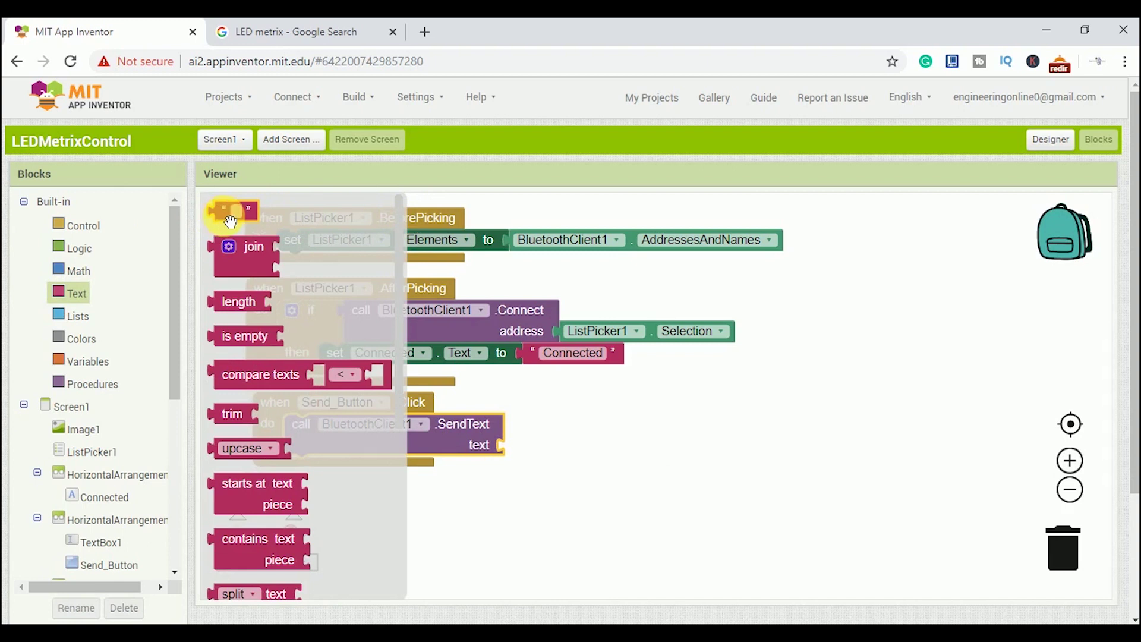
left_click_drag(224, 217, 532, 450)
left_click(593, 479)
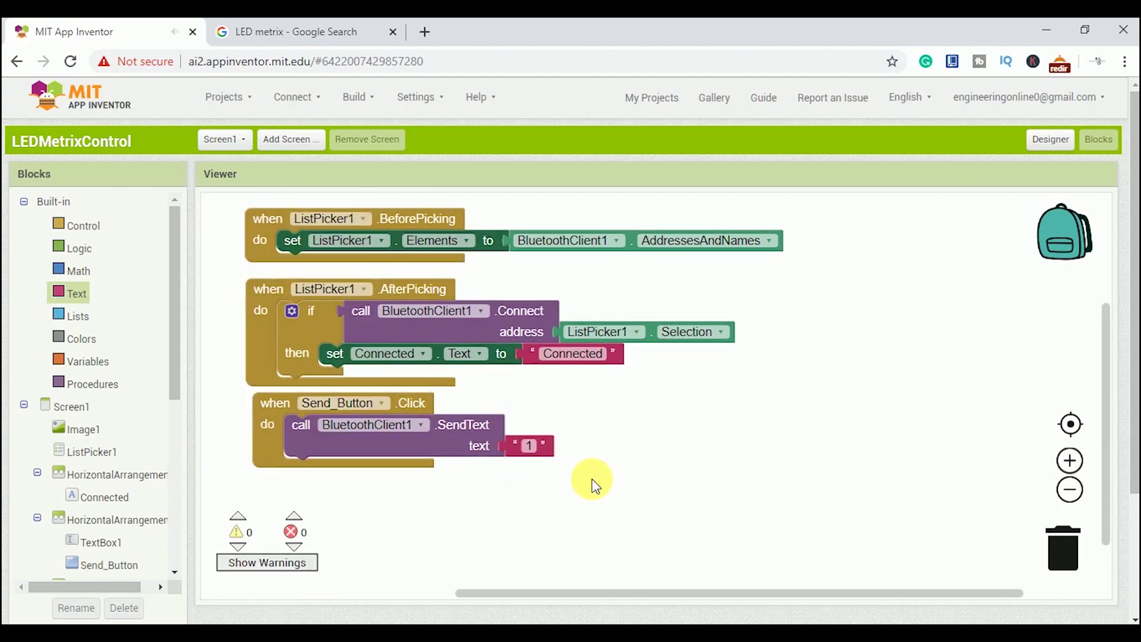
- Duplicate the SendText call below the first and remove its "1" value
left_click(458, 437)
key("ctrl+c")
key("ctrl+v")
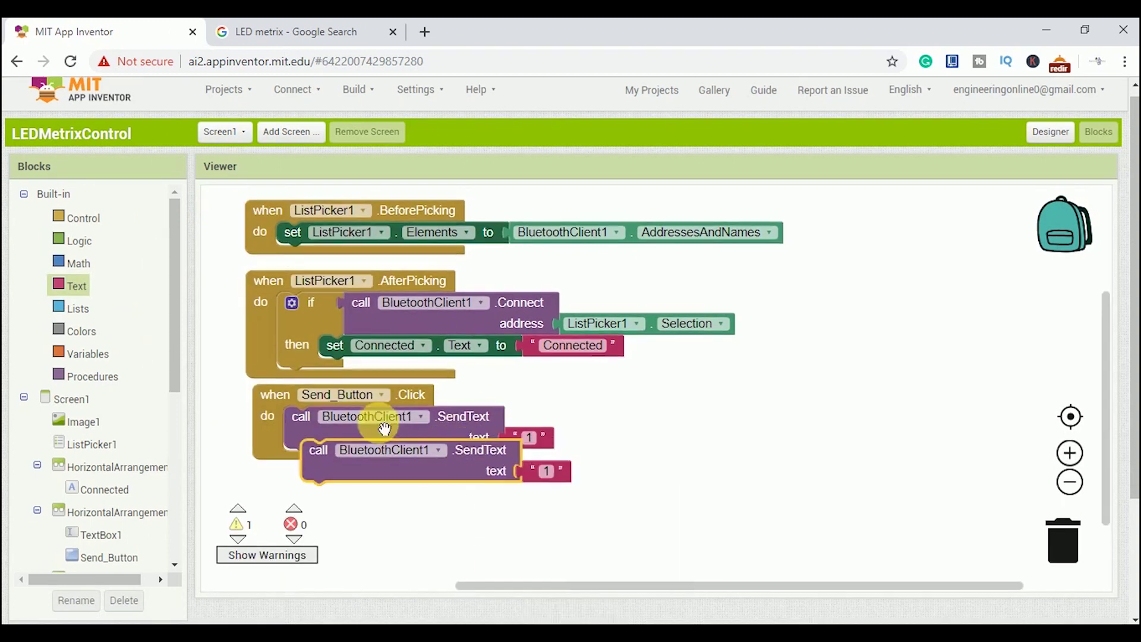
left_click_drag(428, 463, 383, 486)
left_click(533, 486)
key("Delete")
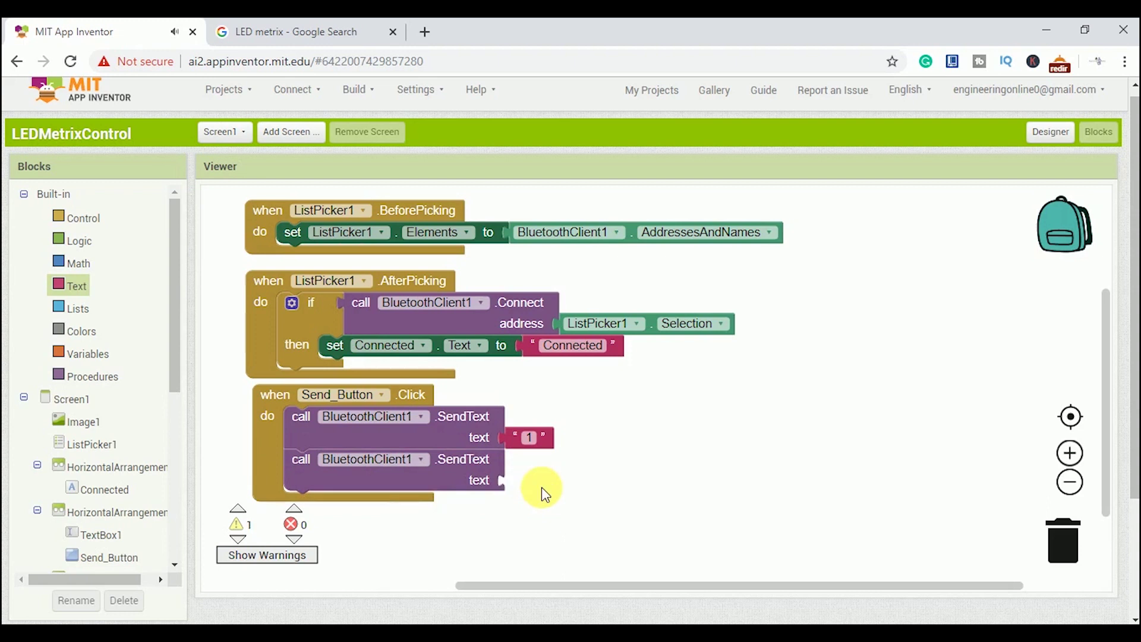
- Give the second SendText a join of TextBox1's Text and an empty string
left_click(78, 219)
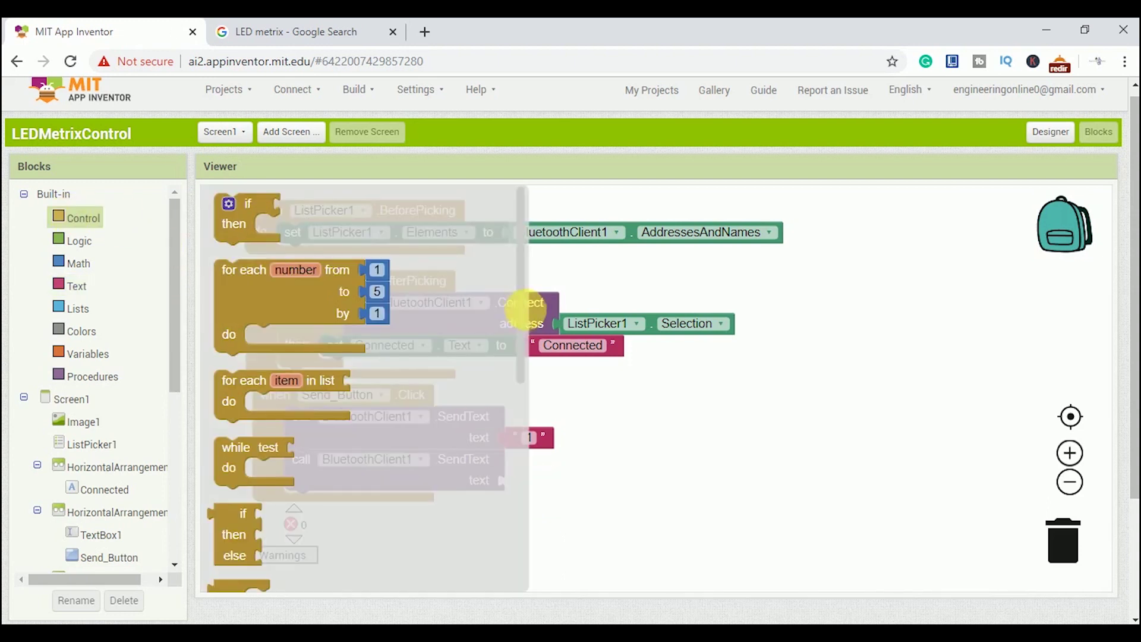
scroll(526, 304, "down", 3)
left_click(77, 286)
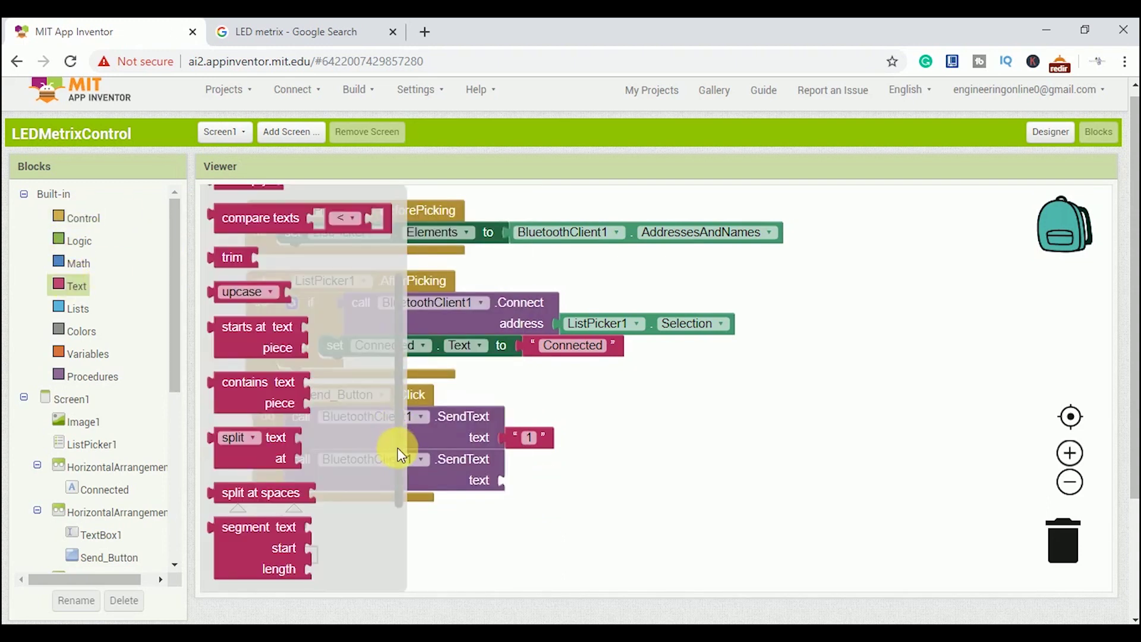
scroll(399, 454, "up", 3)
left_click_drag(236, 246, 536, 482)
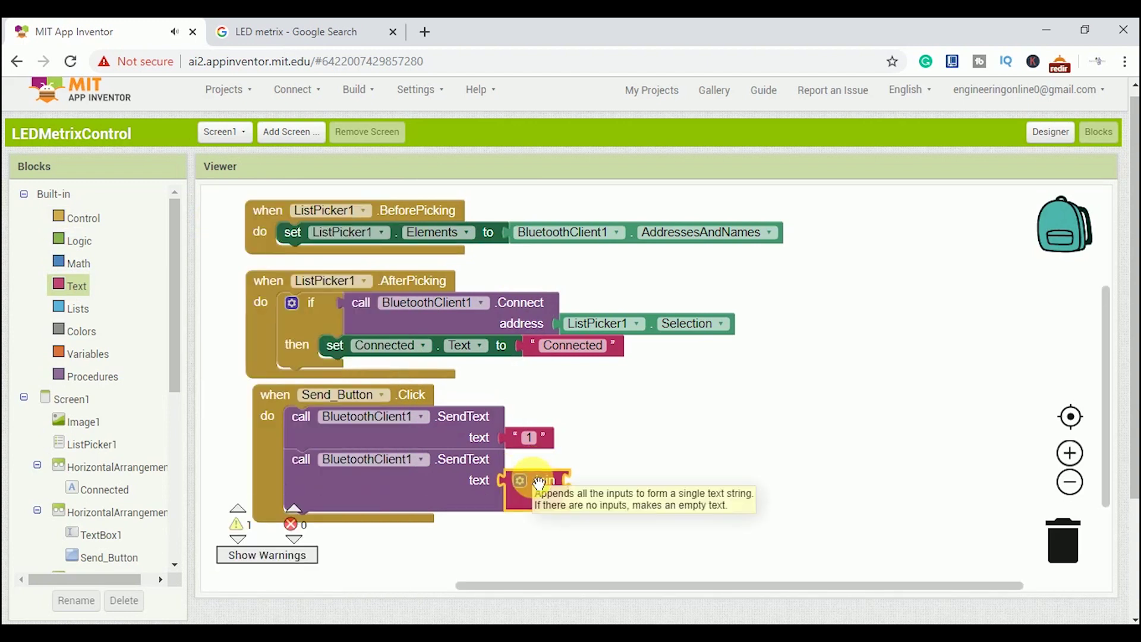
left_click_drag(175, 374, 200, 565)
left_click(24, 563)
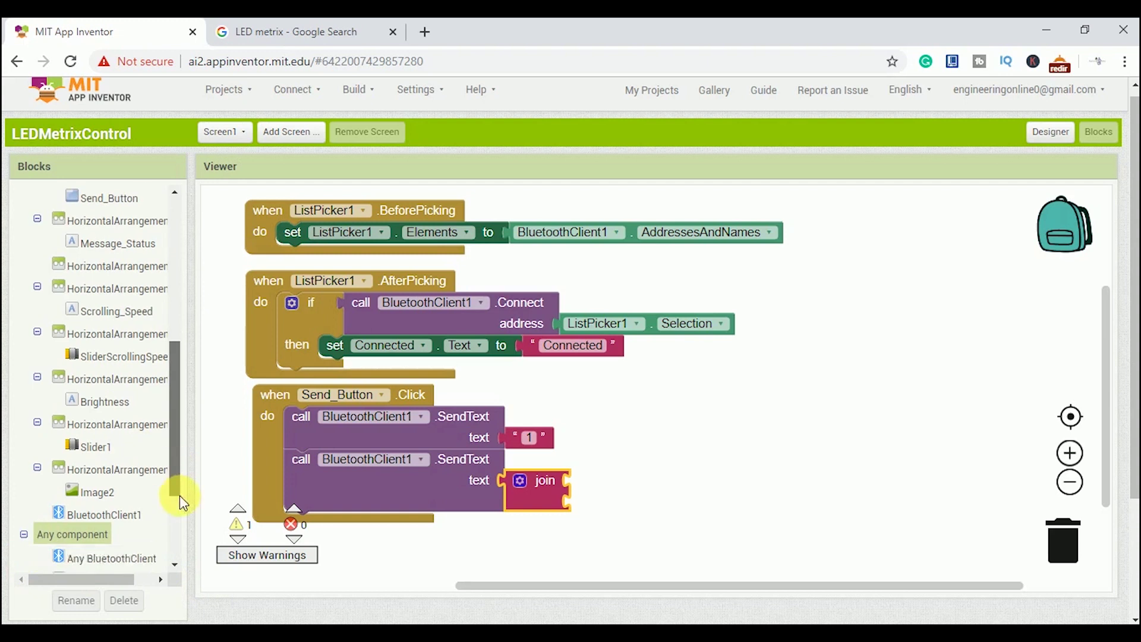
scroll(179, 495, "down", 3)
left_click(89, 563)
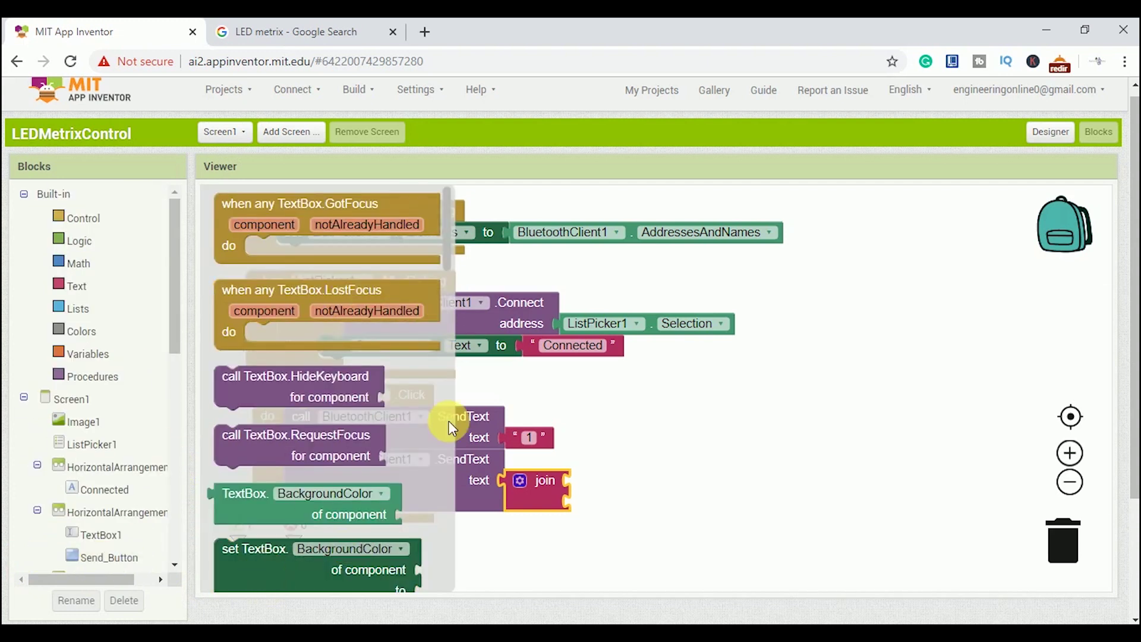
scroll(453, 344, "down", 3)
scroll(454, 358, "down", 3)
scroll(455, 384, "down", 3)
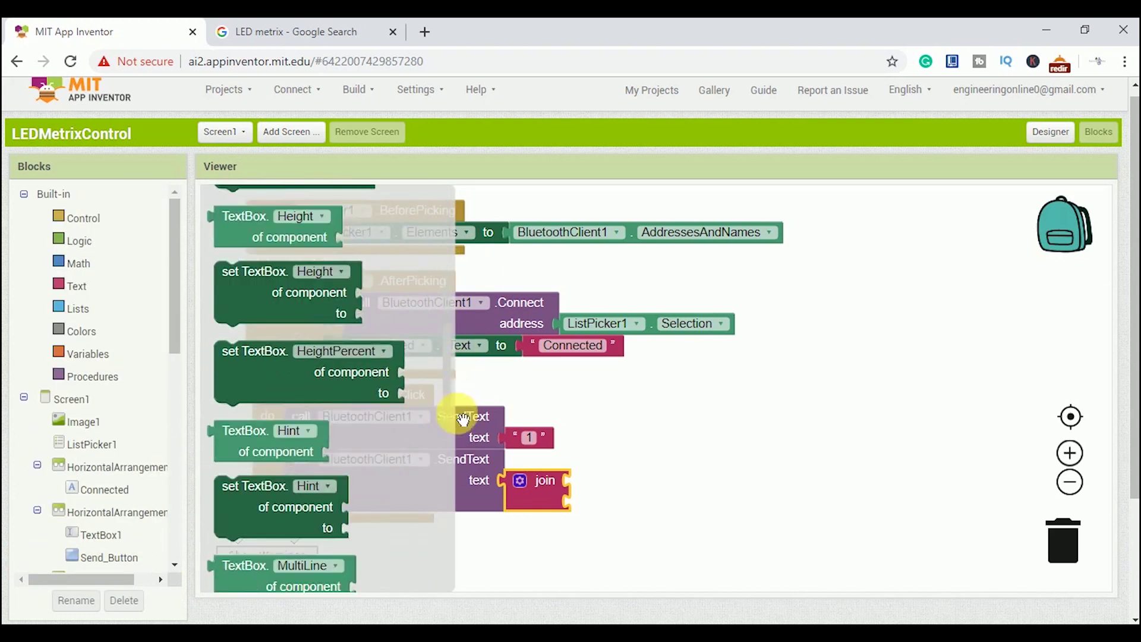
scroll(473, 499, "down", 3)
scroll(469, 520, "down", 3)
scroll(468, 522, "down", 1)
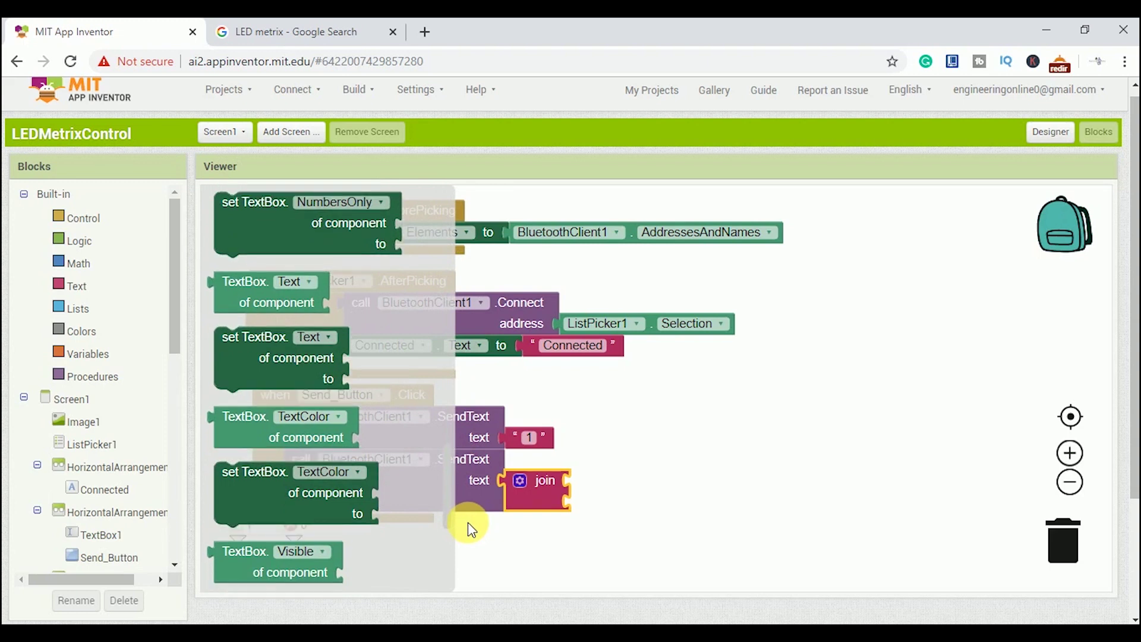
mouse_move(268, 301)
left_mouse_down()
mouse_move(650, 479)
mouse_move(624, 490)
left_mouse_up()
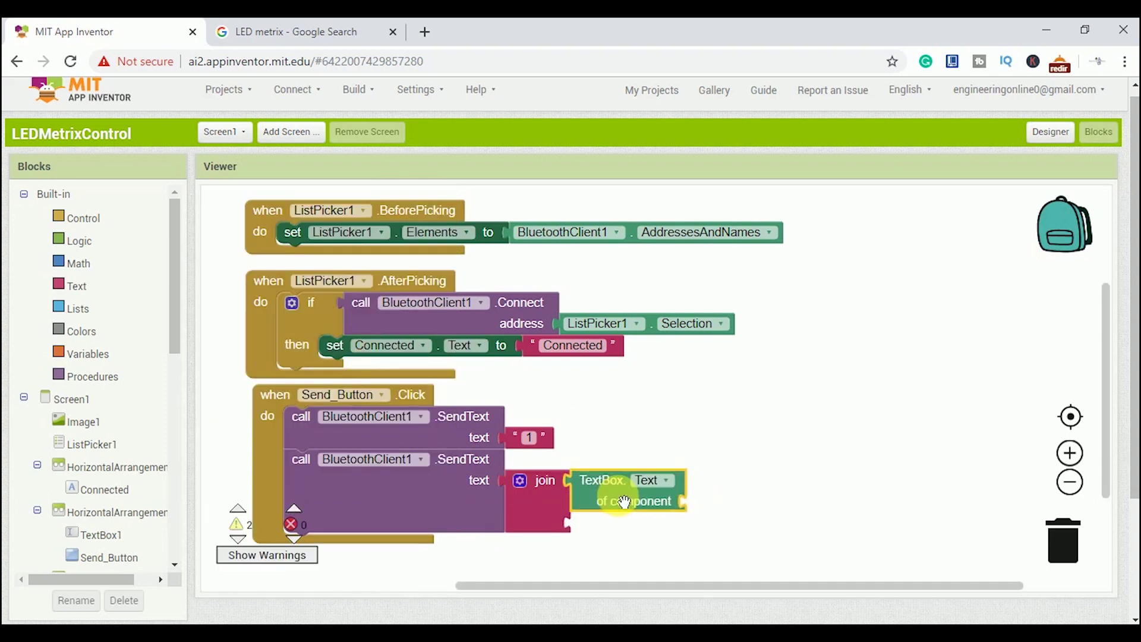
left_click(100, 536)
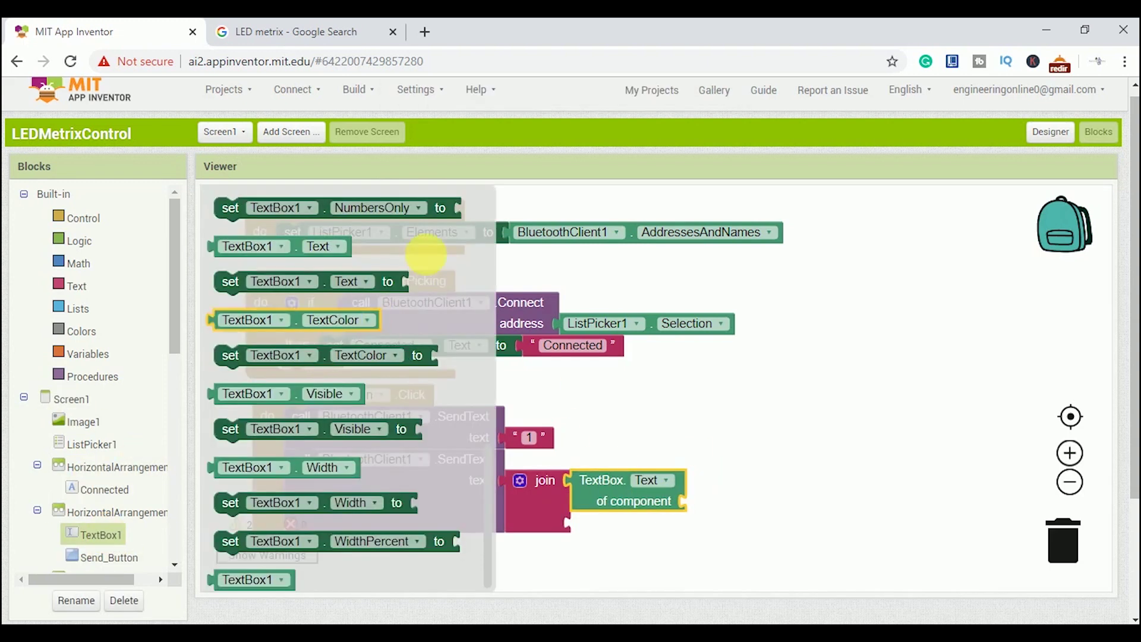
left_click_drag(242, 588, 705, 504)
left_click(76, 286)
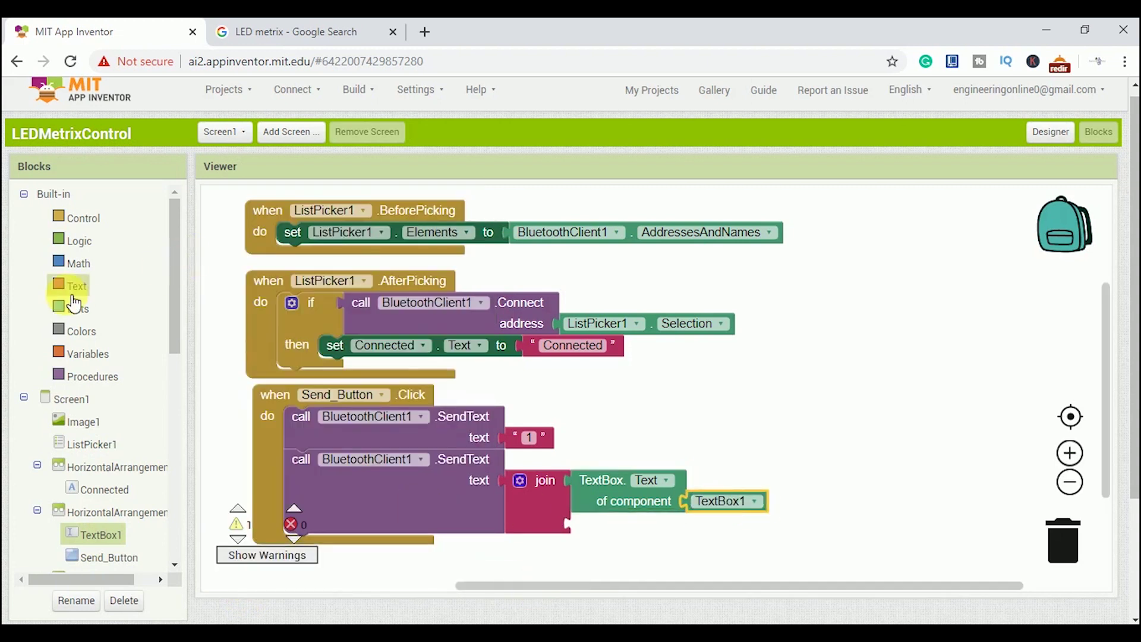
scroll(401, 214, "up", 5)
left_click_drag(228, 204, 589, 524)
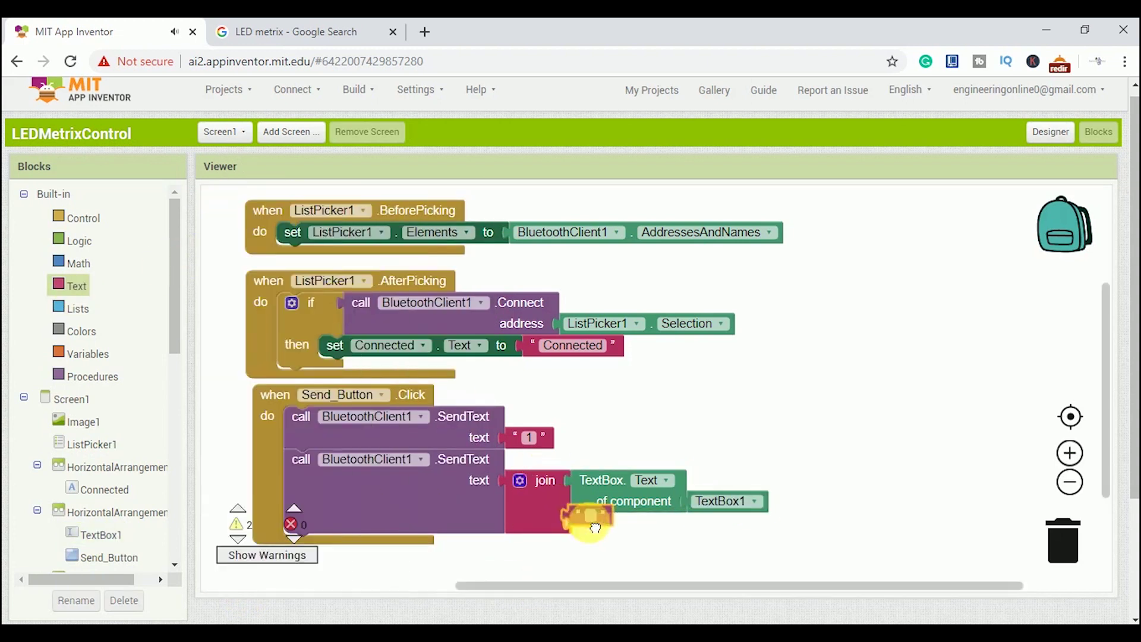
scroll(752, 466, "down", 2)
scroll(1114, 348, "down", 2)
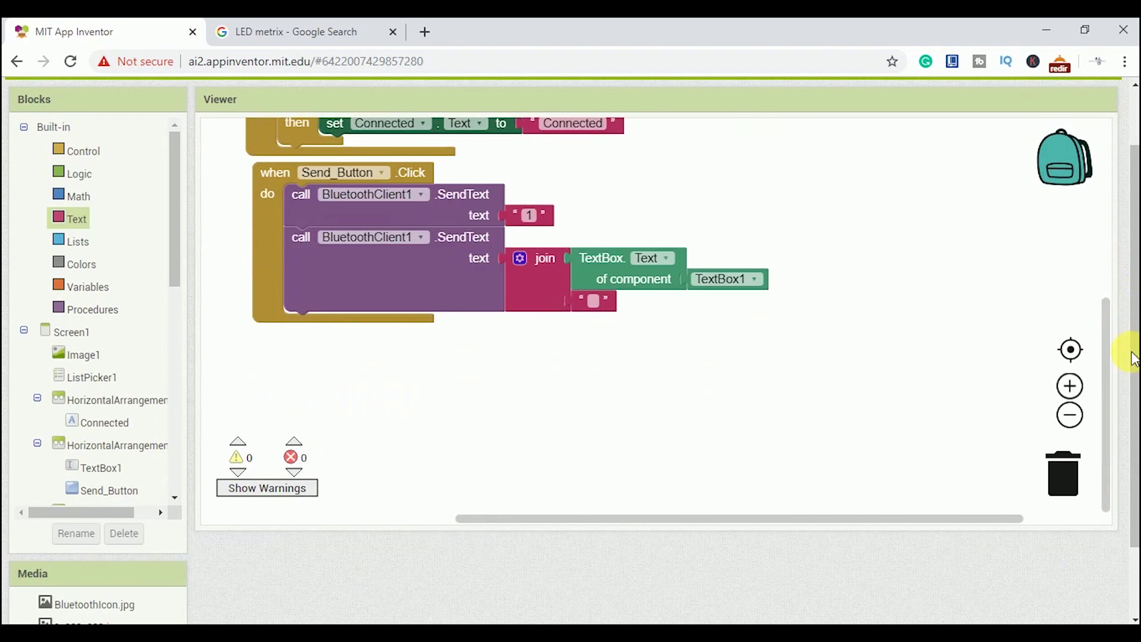
scroll(1125, 374, "down", 2)
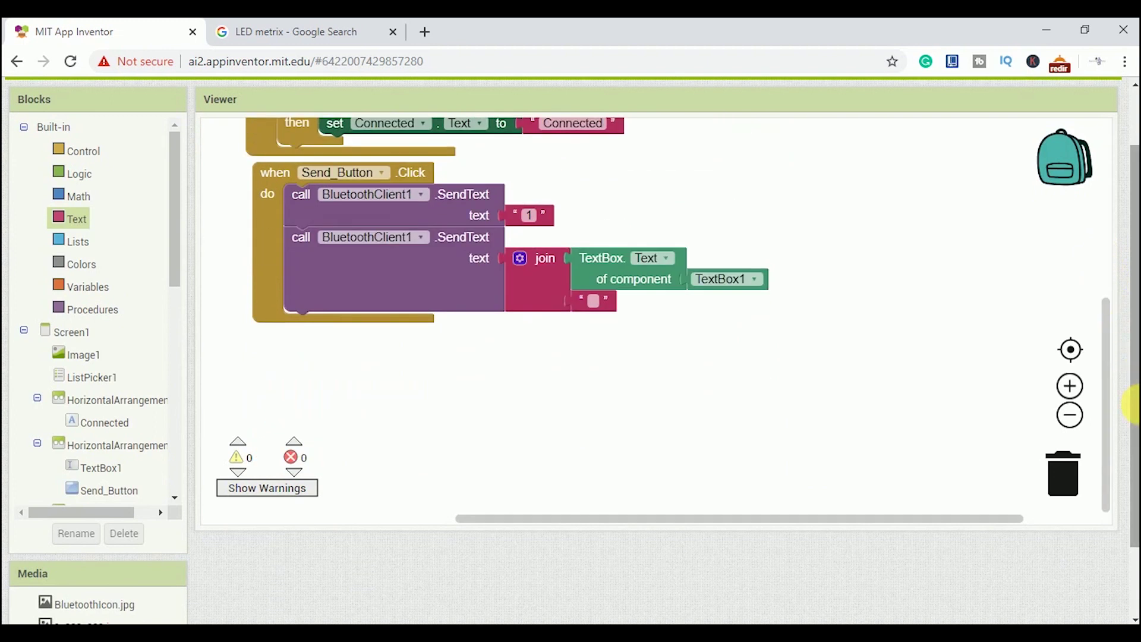
left_click_drag(173, 267, 190, 379)
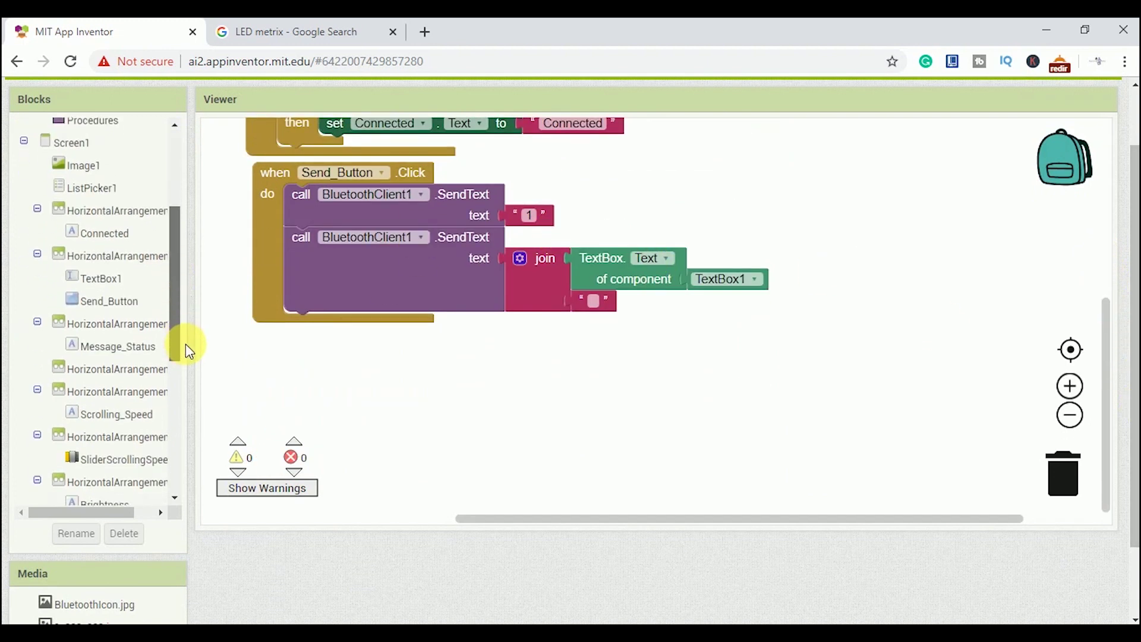
- Add set Message_Status.Text to TextBox1.Text in the Send handler
left_click(120, 323)
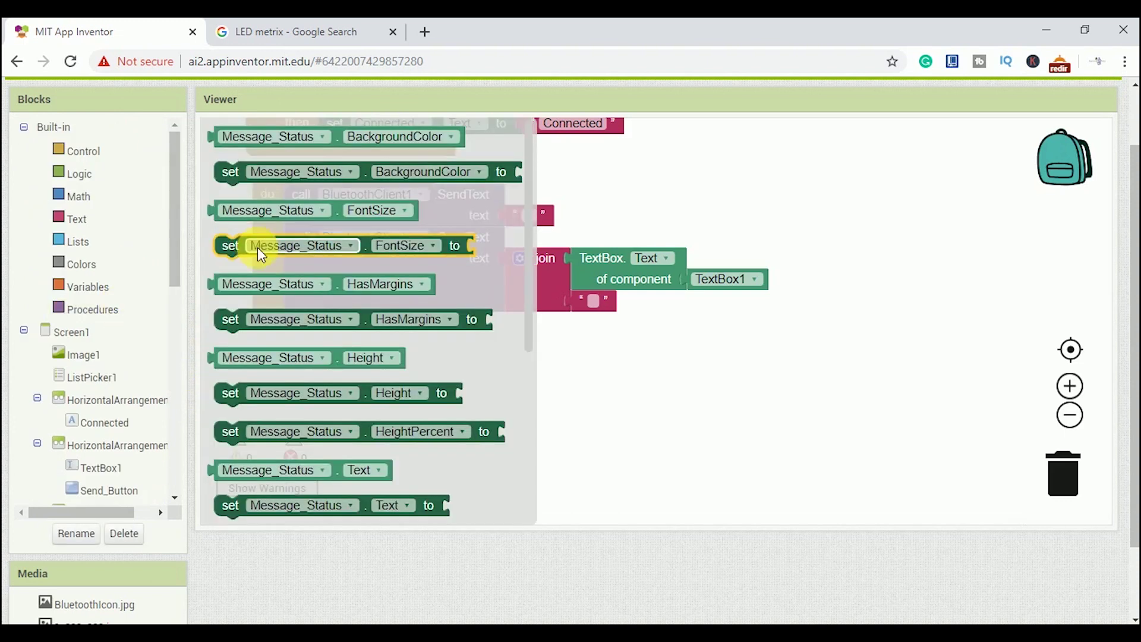
left_click_drag(231, 505, 308, 326)
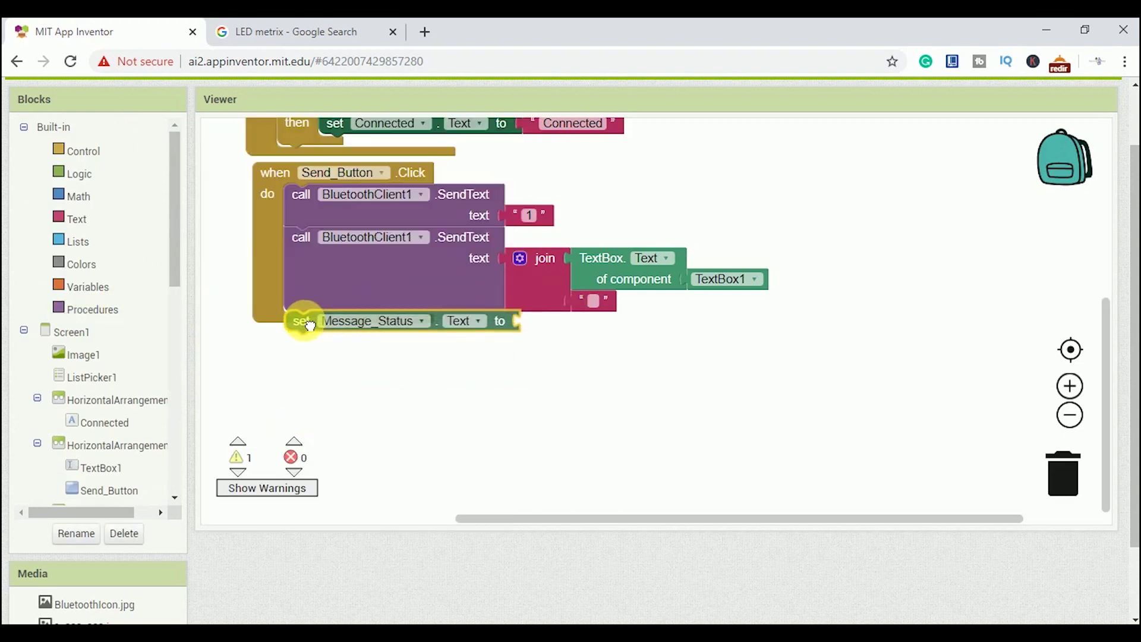
right_click(638, 279)
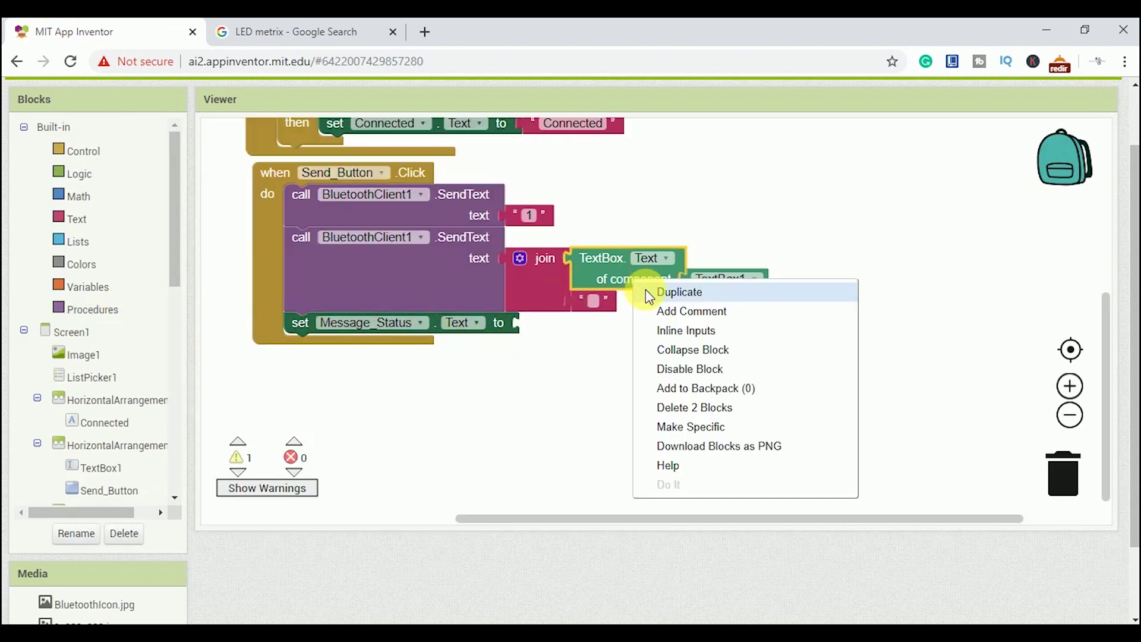
left_click(671, 288)
left_click_drag(637, 307, 591, 352)
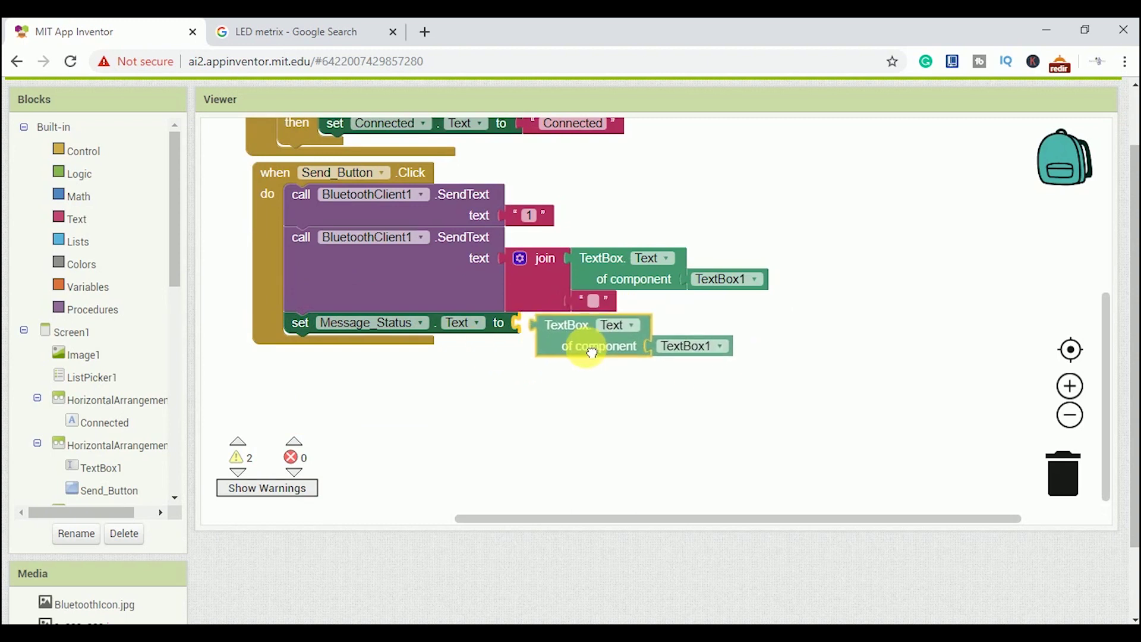
- Duplicate the setter as Message_Status.TextColor and set it to green
right_click(407, 341)
left_click(438, 350)
left_click_drag(407, 356, 439, 382)
left_click(478, 365)
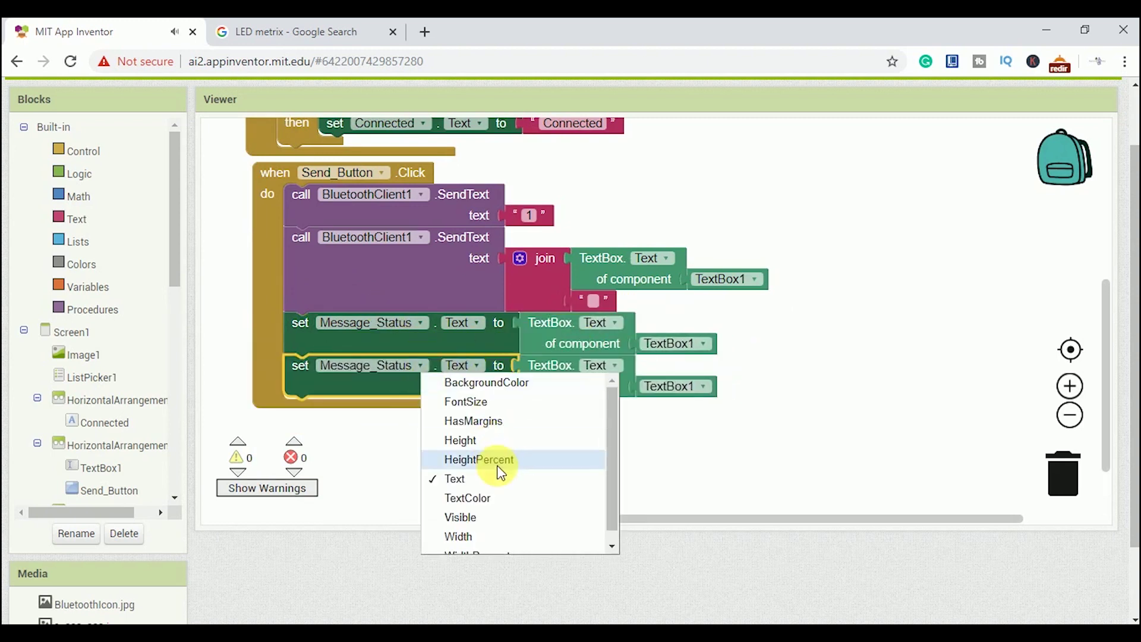
left_click(472, 496)
left_click(601, 369)
key("Delete")
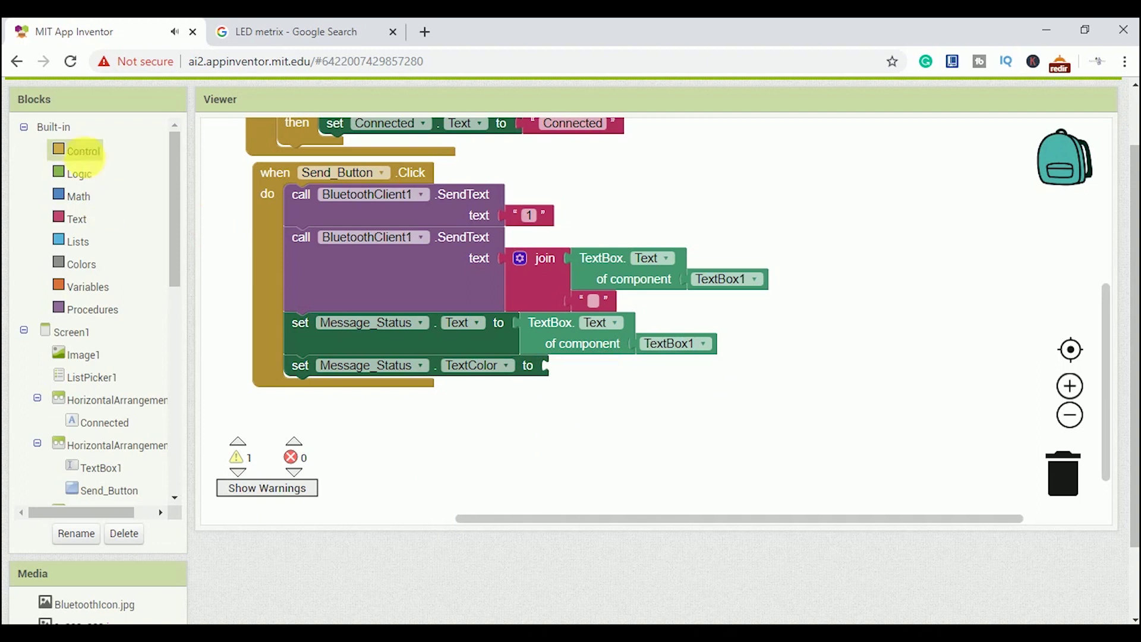
left_click(81, 264)
left_click_drag(222, 350, 555, 368)
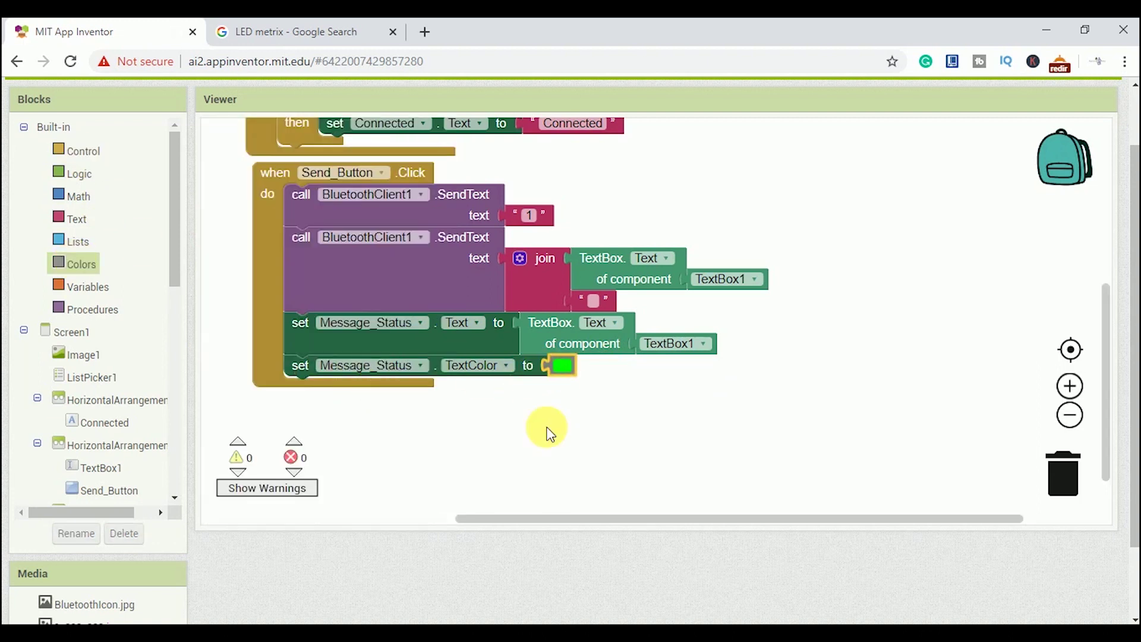
scroll(173, 288, "down", 5)
left_click(115, 491)
- Add SliderScrollingSpeed.PositionChanged sending "2", with a second empty SendText below it
left_click(435, 233)
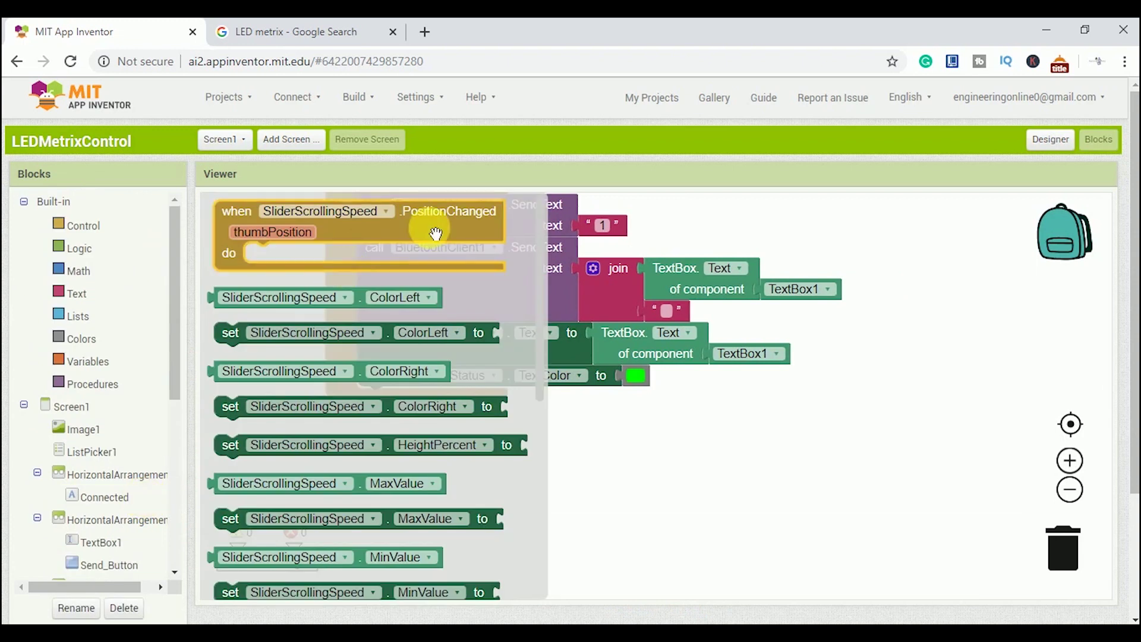
left_click_drag(436, 234, 547, 450)
left_click(174, 544)
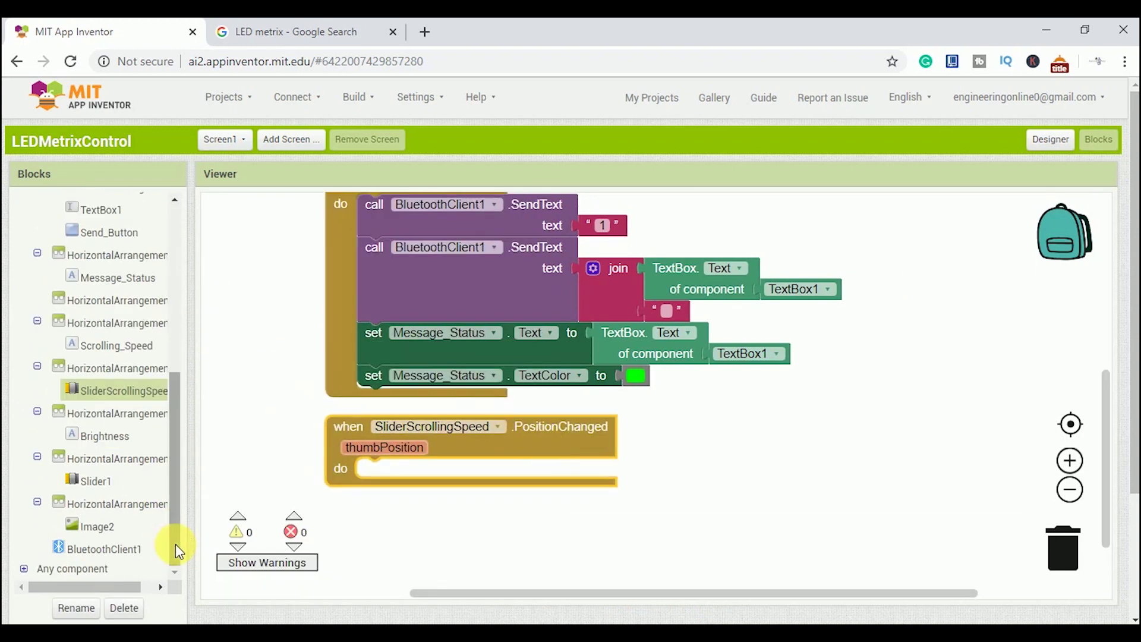
key("ctrl+v")
left_click_drag(511, 242, 496, 472)
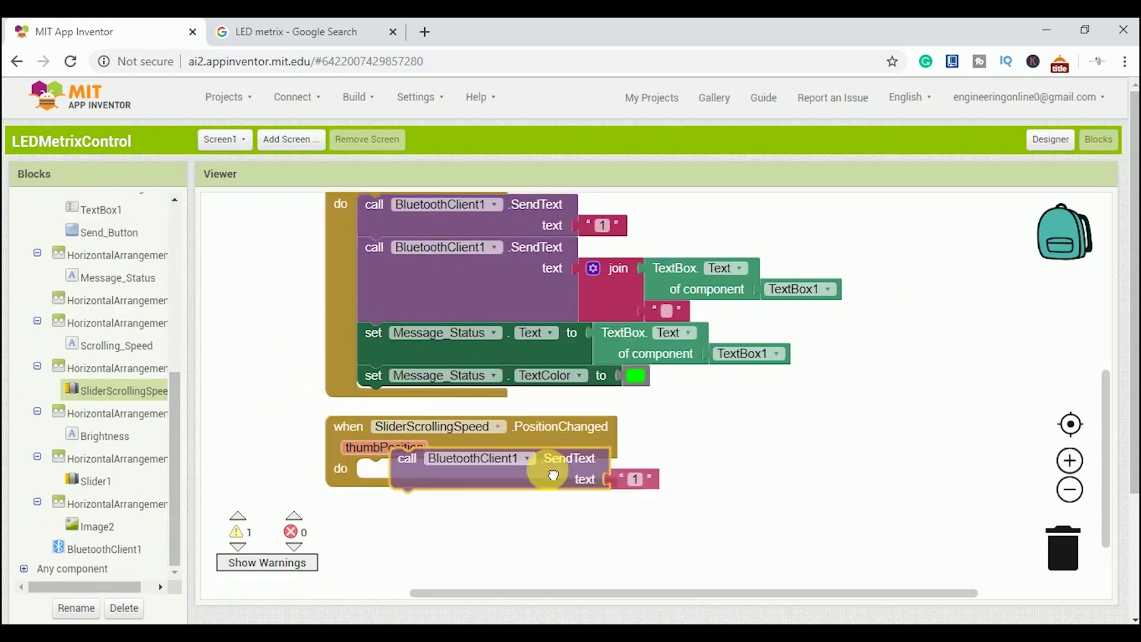
left_click(601, 489)
type("2")
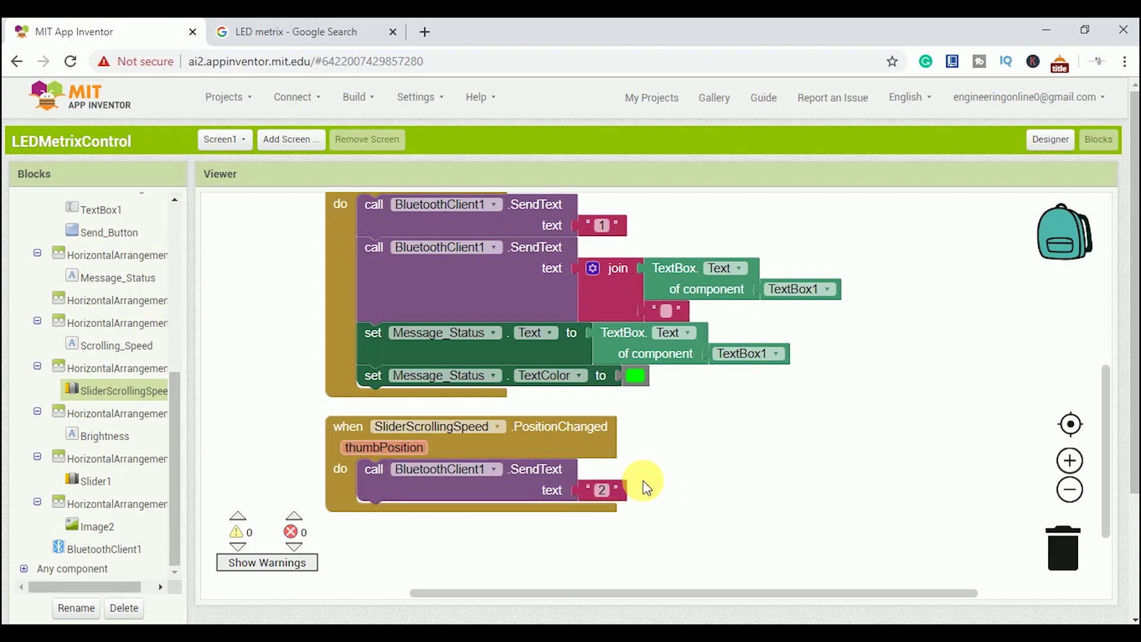
right_click(462, 204)
left_click(523, 234)
left_click_drag(524, 234, 474, 512)
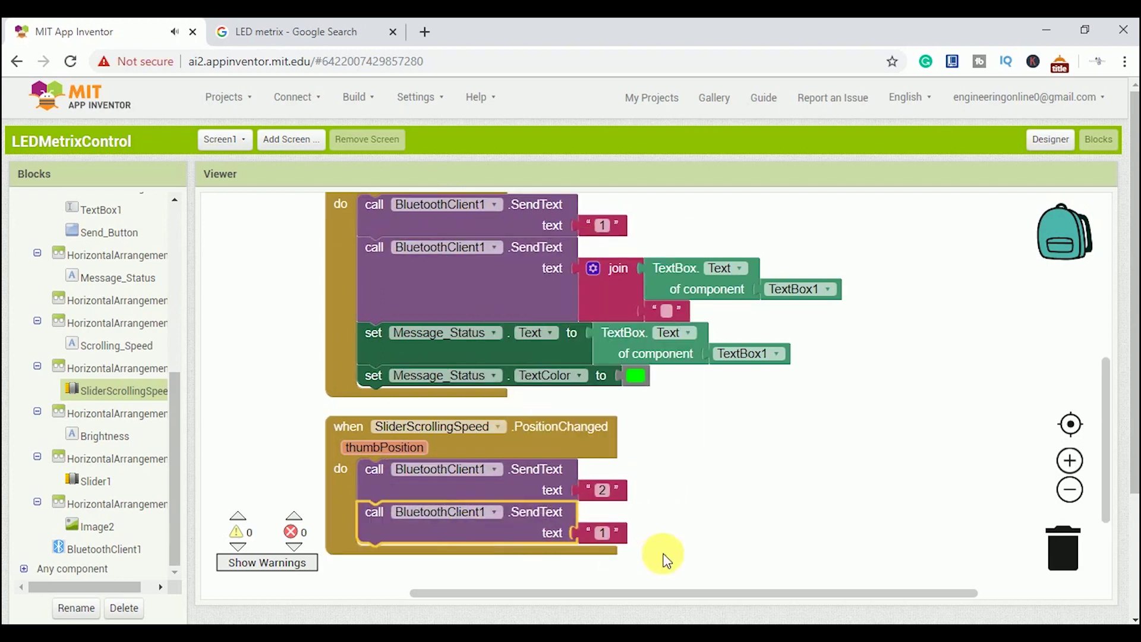
left_click(604, 532)
key("Delete")
- Send the slider's thumbPosition in the second SendText
left_click(140, 401)
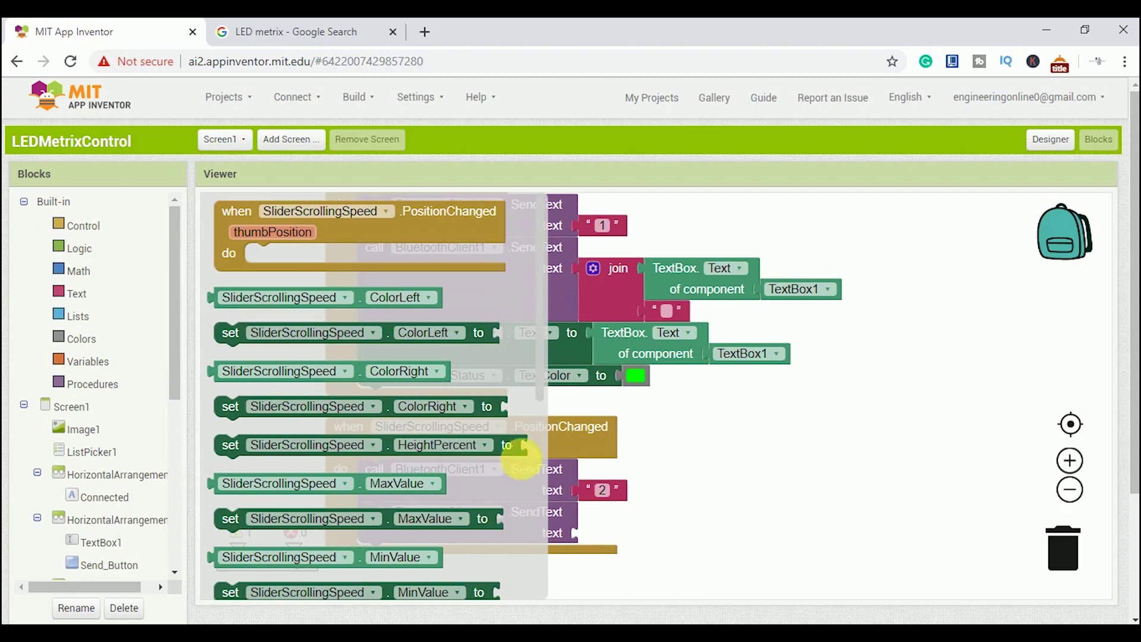
left_click_drag(540, 428, 587, 606)
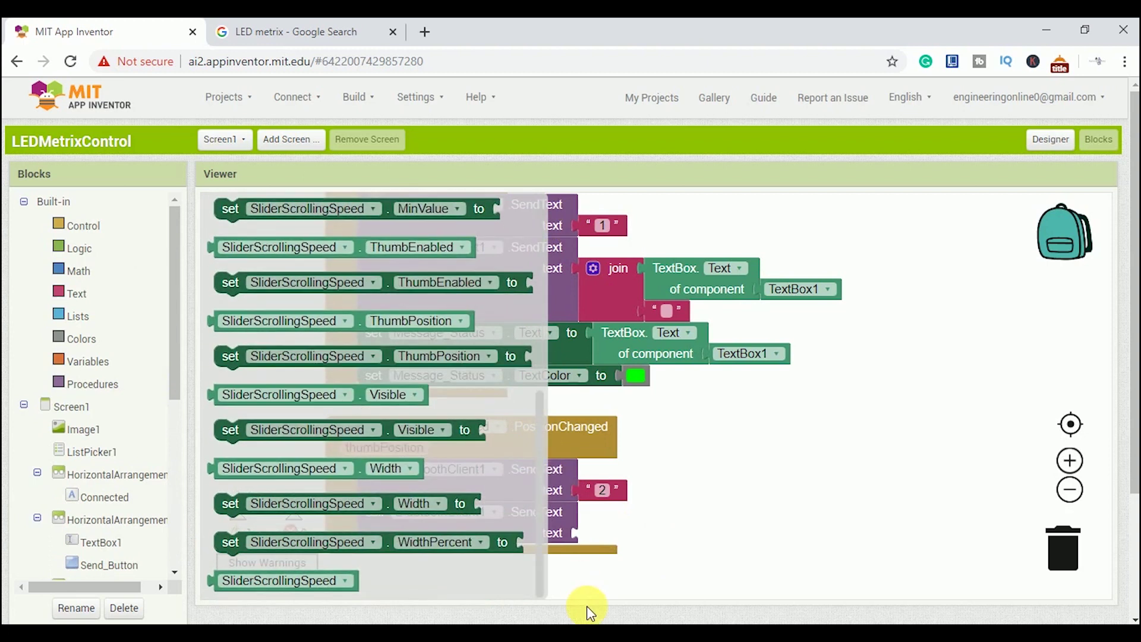
left_click_drag(587, 606, 573, 331)
left_click(675, 458)
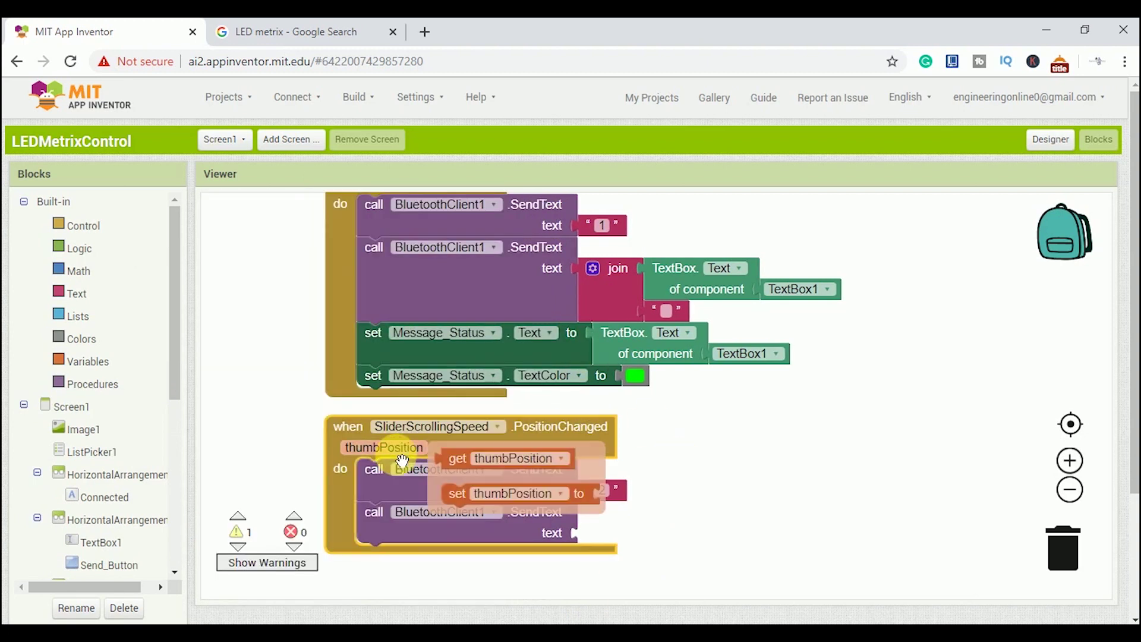
left_click_drag(456, 459, 598, 551)
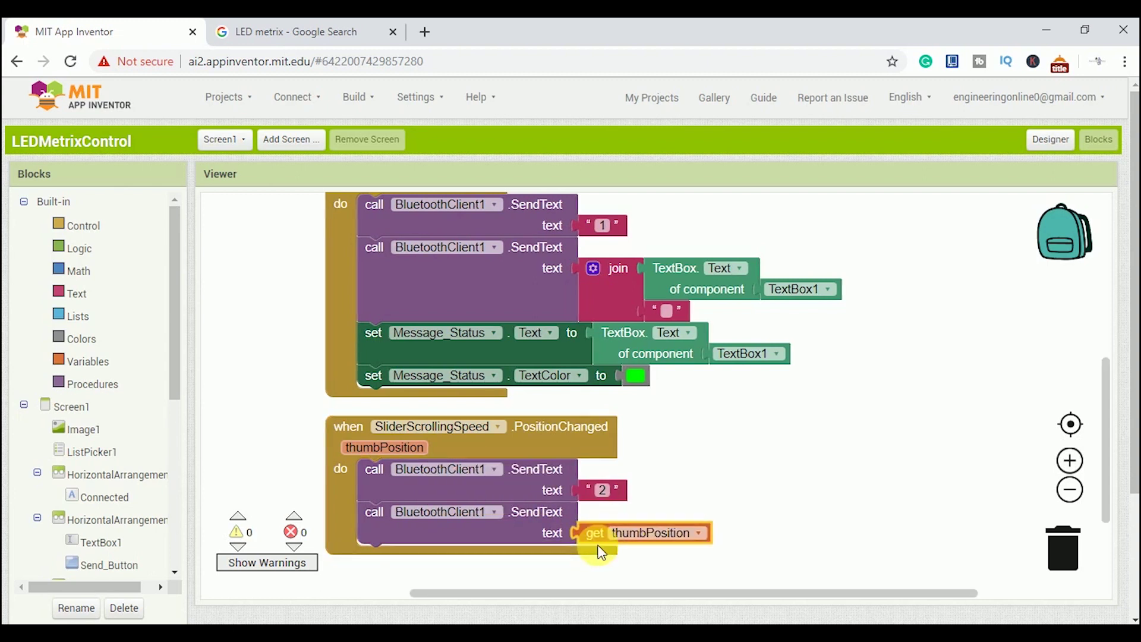
- Duplicate the handler for Slider1 and change its sent code to "3"
right_click(580, 434)
left_click(625, 242)
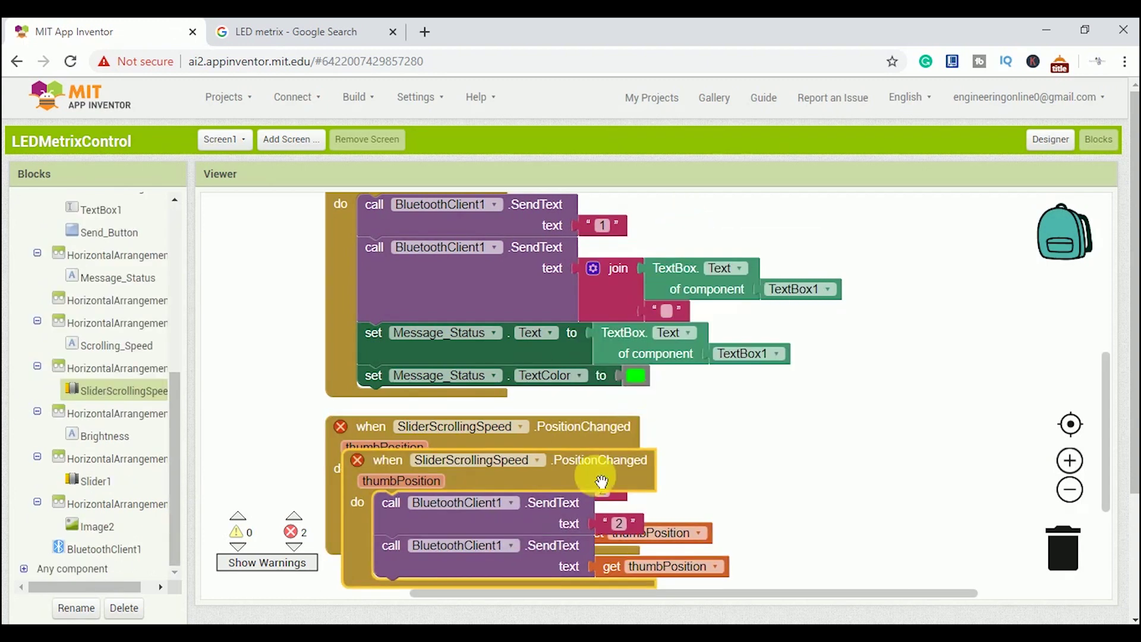
left_click_drag(599, 490, 991, 463)
left_click(928, 435)
left_click(887, 461)
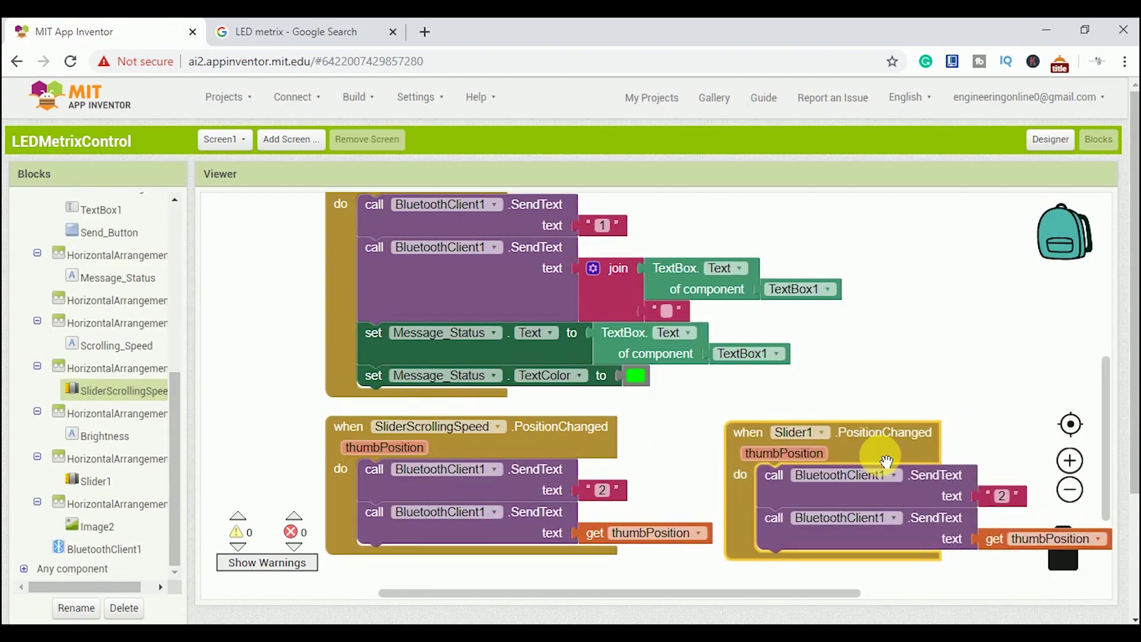
left_click(1001, 496)
type("3")
left_click(1001, 416)
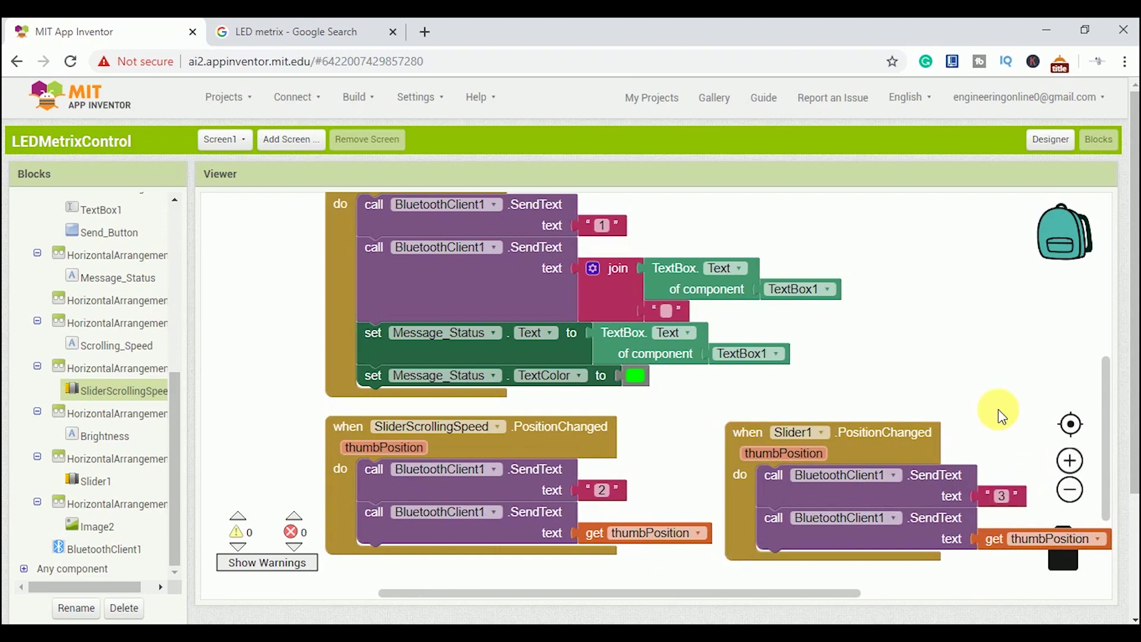
left_click_drag(1106, 467, 1115, 377)
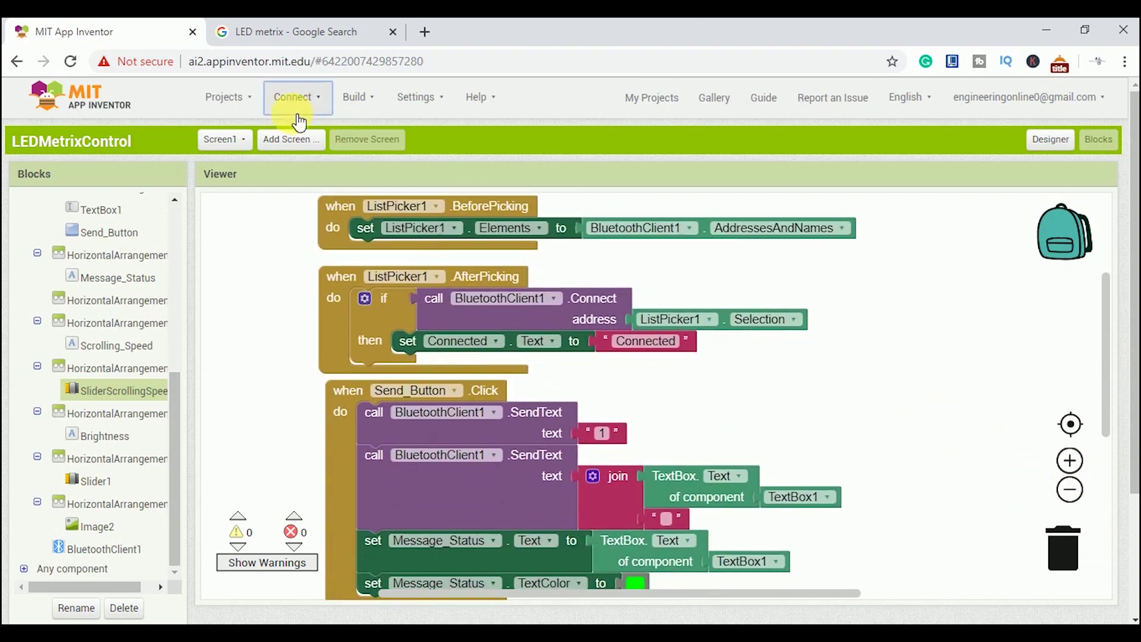
- Build the LEDMetrixControl project as an installable .apk from the Build menu
left_click(354, 97)
left_click(375, 132)
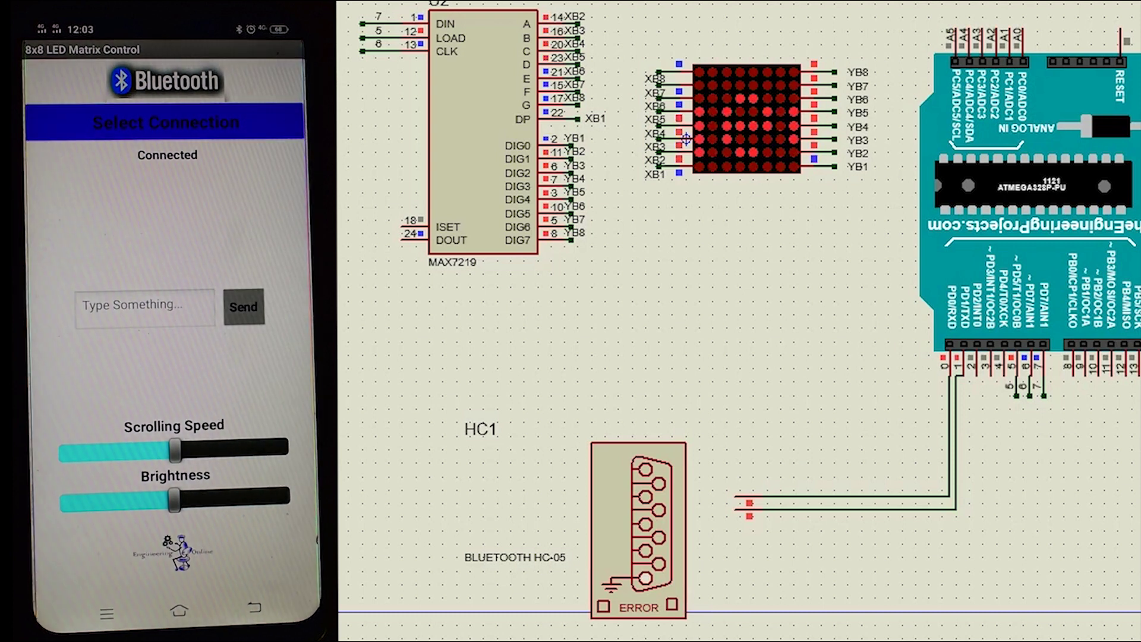
- Enter "hello" in the phone app's message box and dismiss the keyboard
left_click(179, 304)
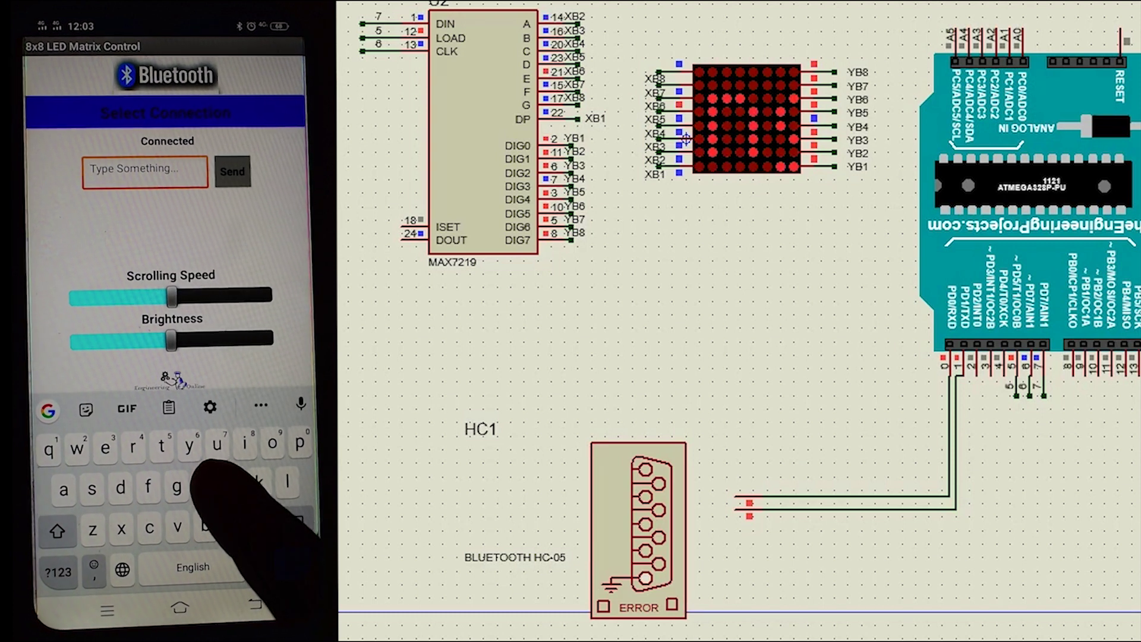
type("he")
left_click(250, 407)
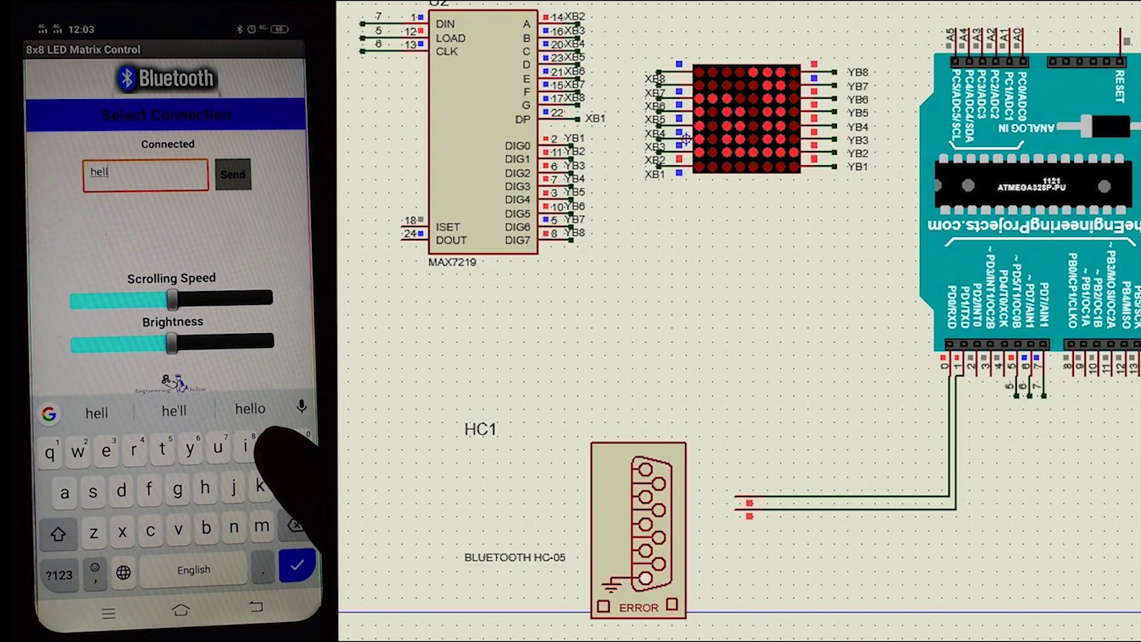
left_click(296, 564)
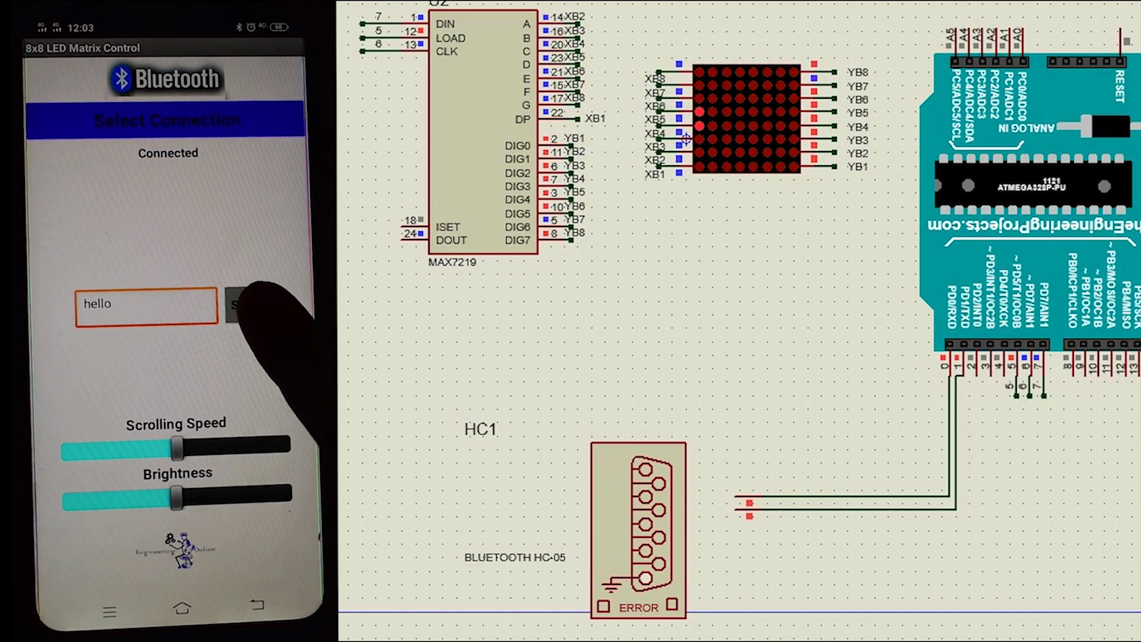